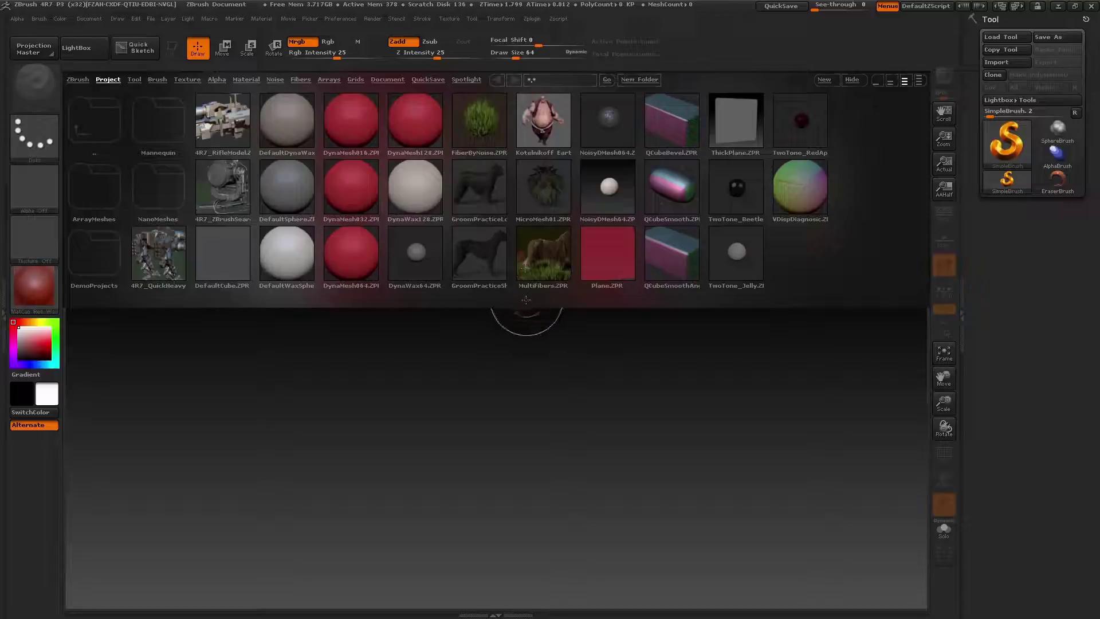
Browse the Tool and Brush libraries in LightBox and return to the Project files
{"action": "mouse_move", "coordinate": [312, 299]}
{"action": "left_mouse_down"}
{"action": "mouse_move", "coordinate": [315, 318]}
{"action": "mouse_move", "coordinate": [321, 285]}
{"action": "left_mouse_up"}
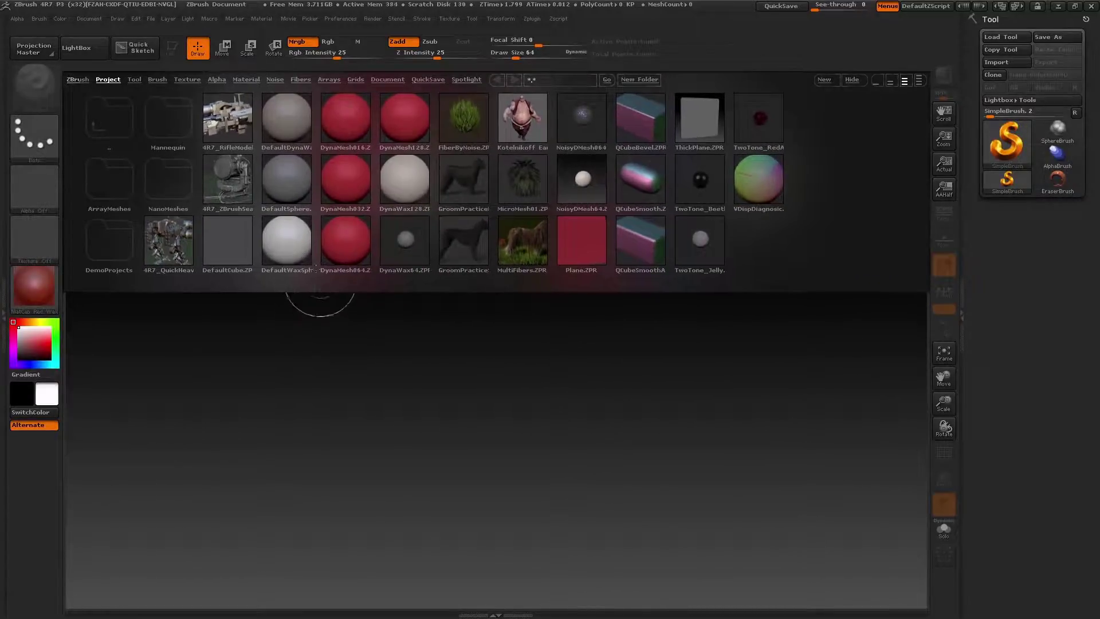
{"action": "left_click", "coordinate": [134, 80]}
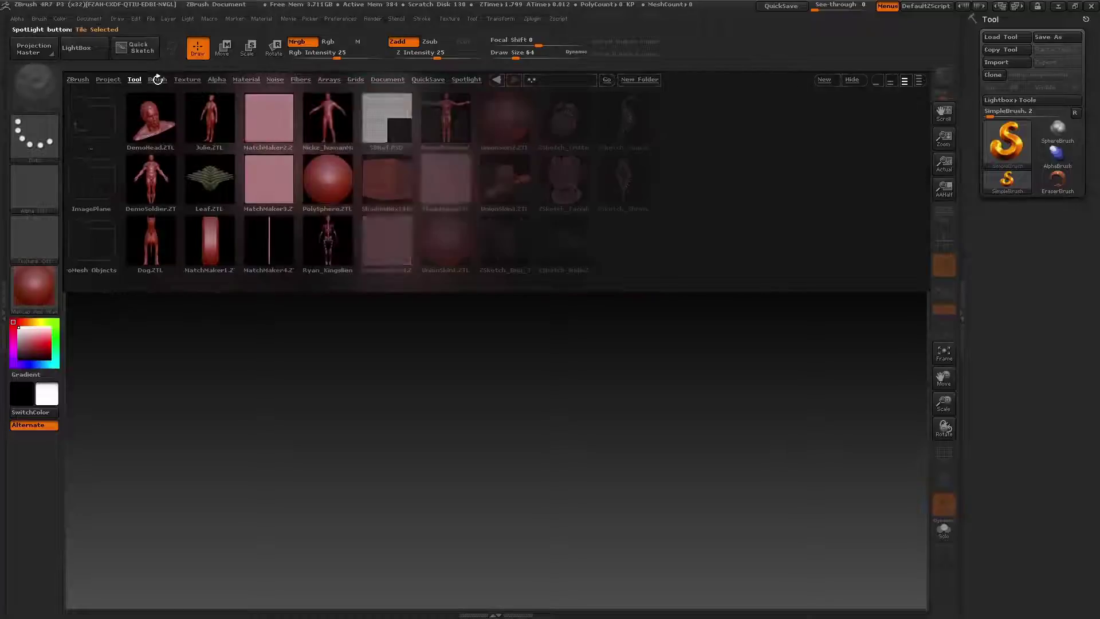
{"action": "left_click", "coordinate": [157, 80]}
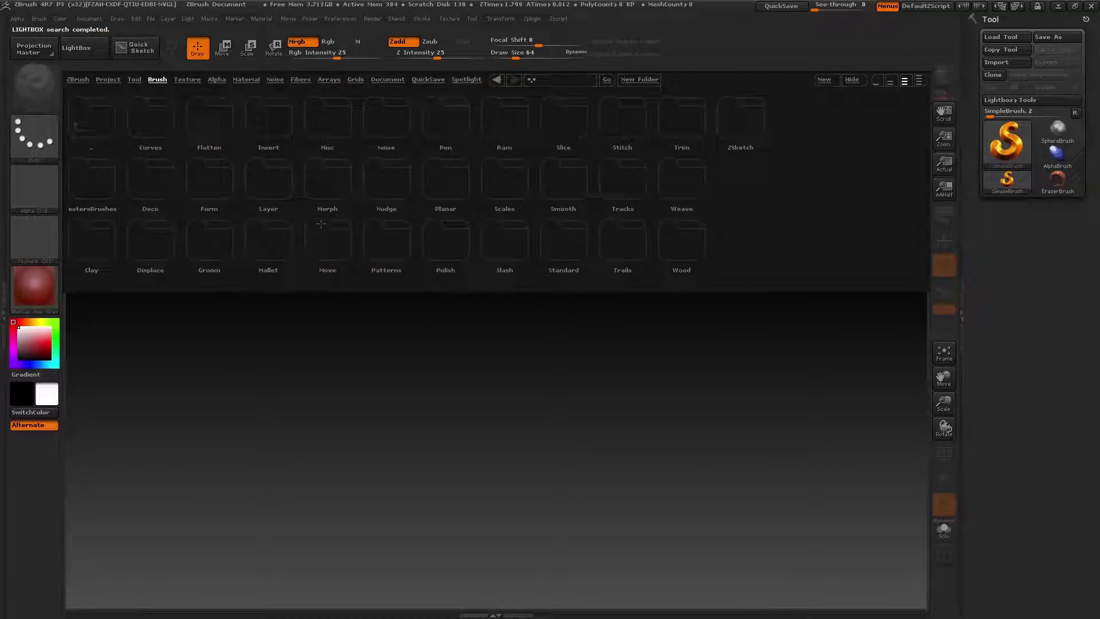
{"action": "left_click", "coordinate": [107, 80]}
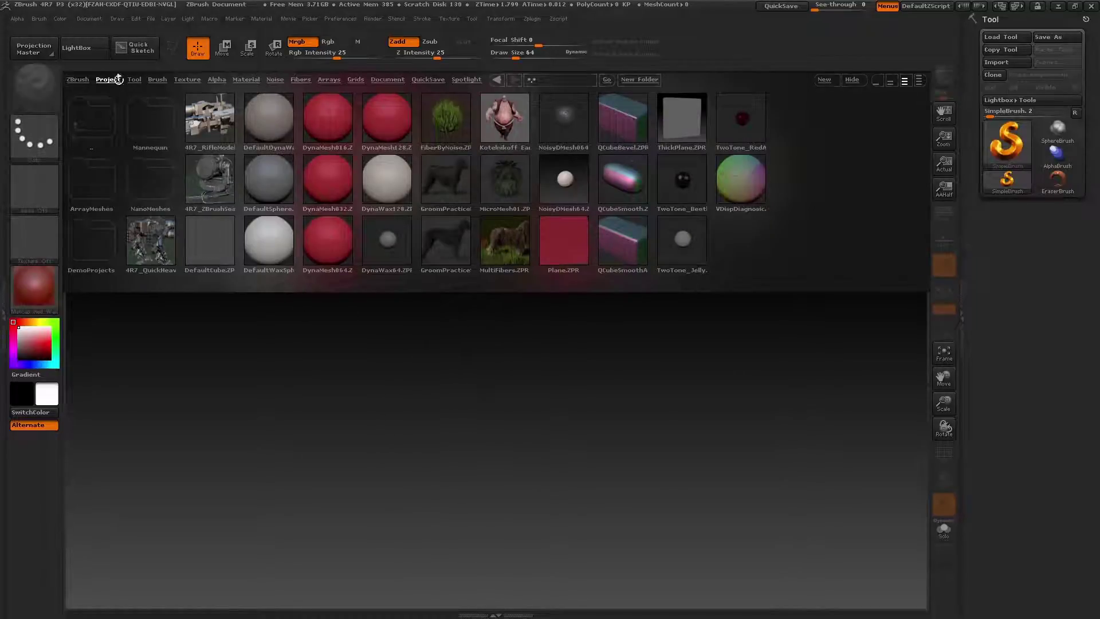
Hide LightBox and bring it back into view
{"action": "left_click", "coordinate": [94, 53]}
{"action": "left_click", "coordinate": [92, 50]}
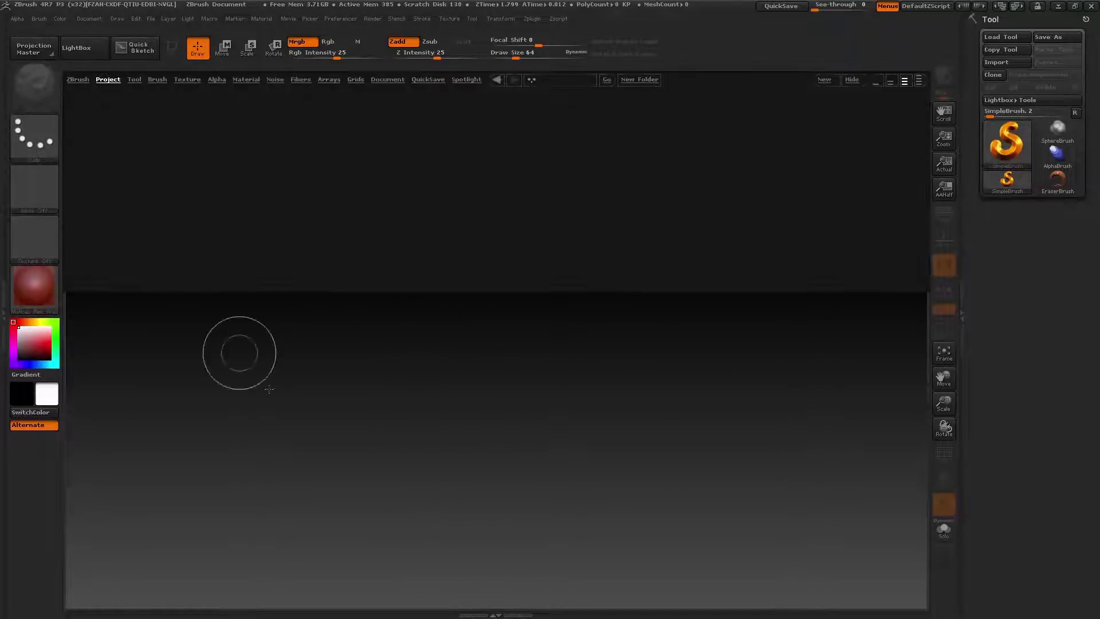
{"action": "key", "text": "comma"}
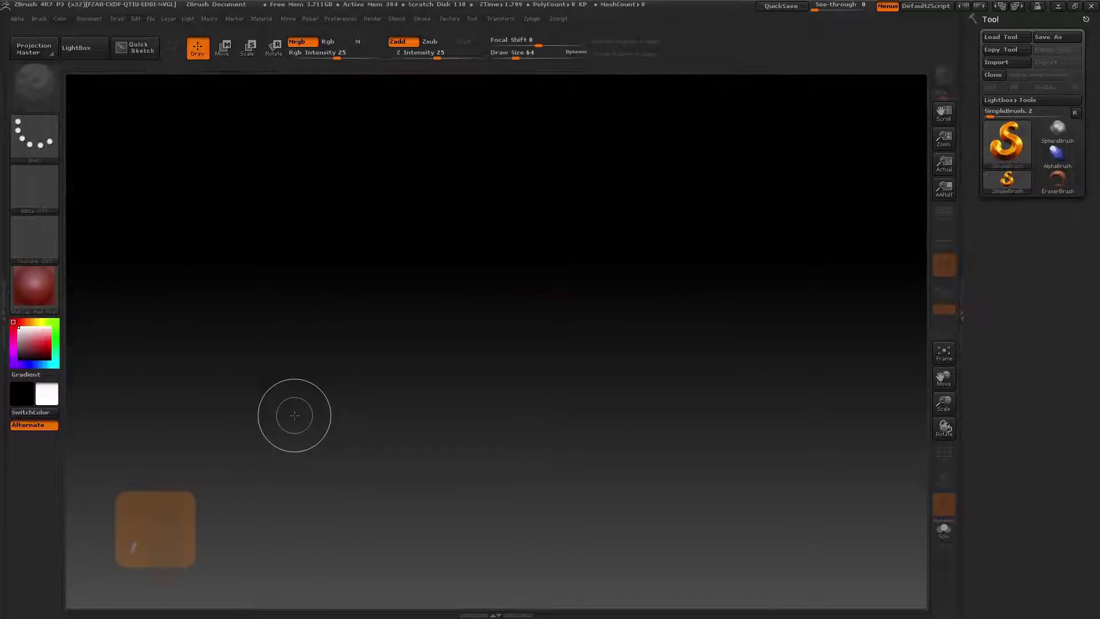
{"action": "key", "text": "comma"}
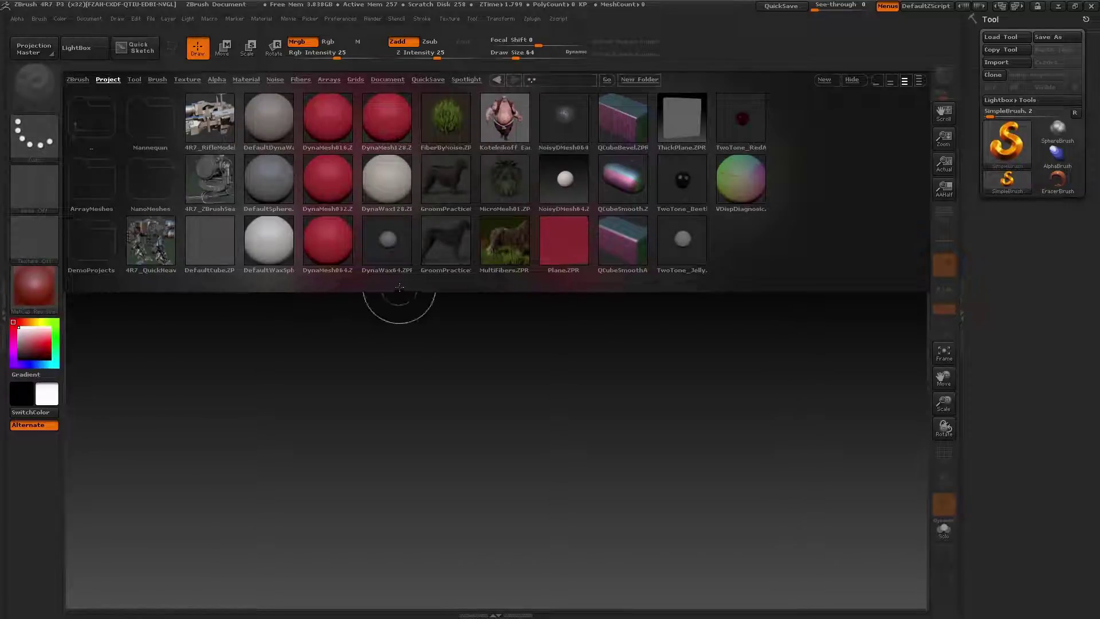
Load the DynaMesh128 sphere project from LightBox without saving changes to the current project
{"action": "left_click_drag", "start_coordinate": [781, 246], "coordinate": [518, 277]}
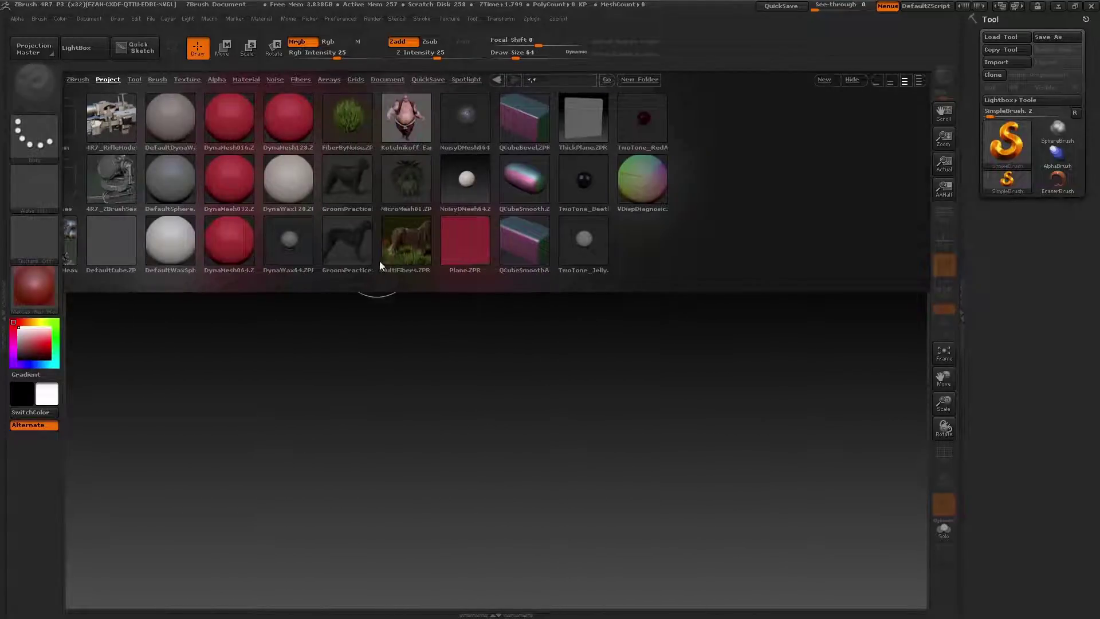
{"action": "left_click_drag", "start_coordinate": [378, 264], "coordinate": [510, 259]}
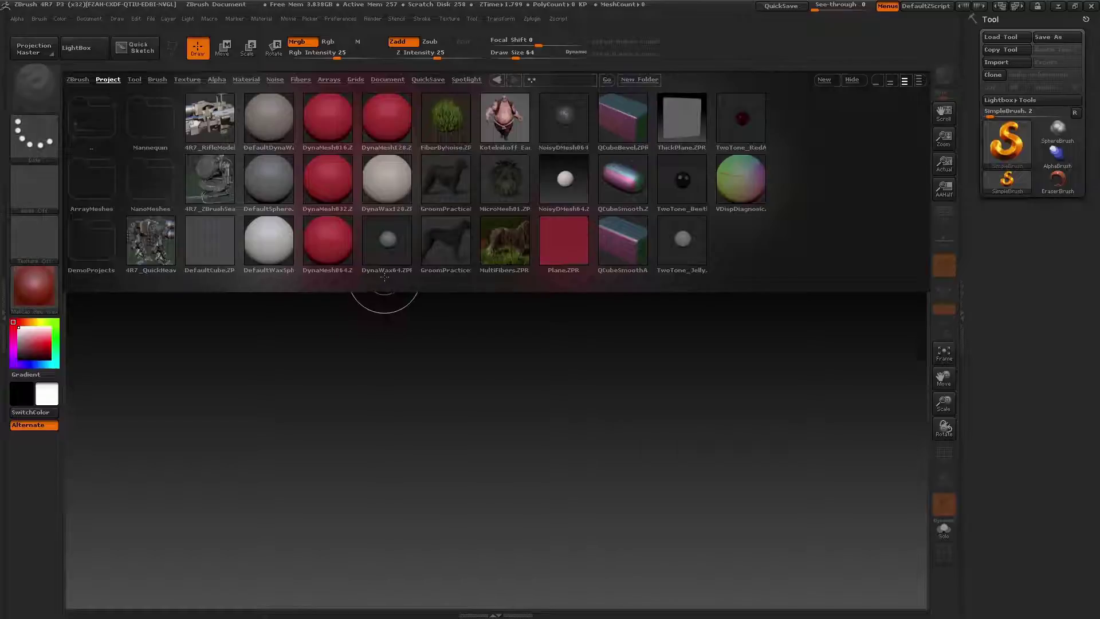
{"action": "left_click", "coordinate": [388, 120]}
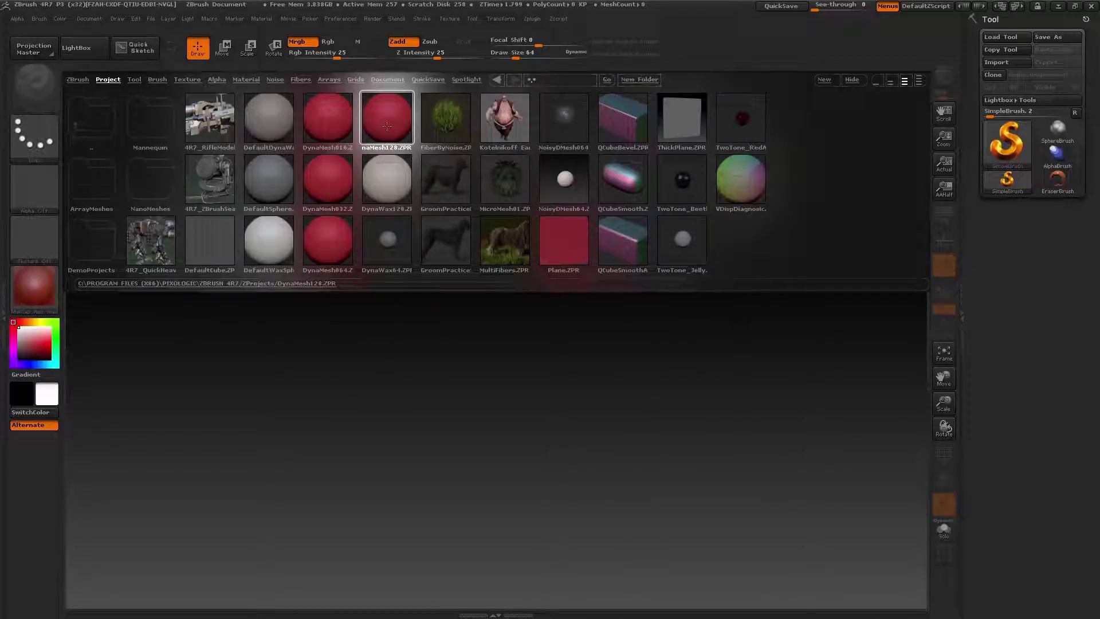
{"action": "double_click", "coordinate": [387, 126]}
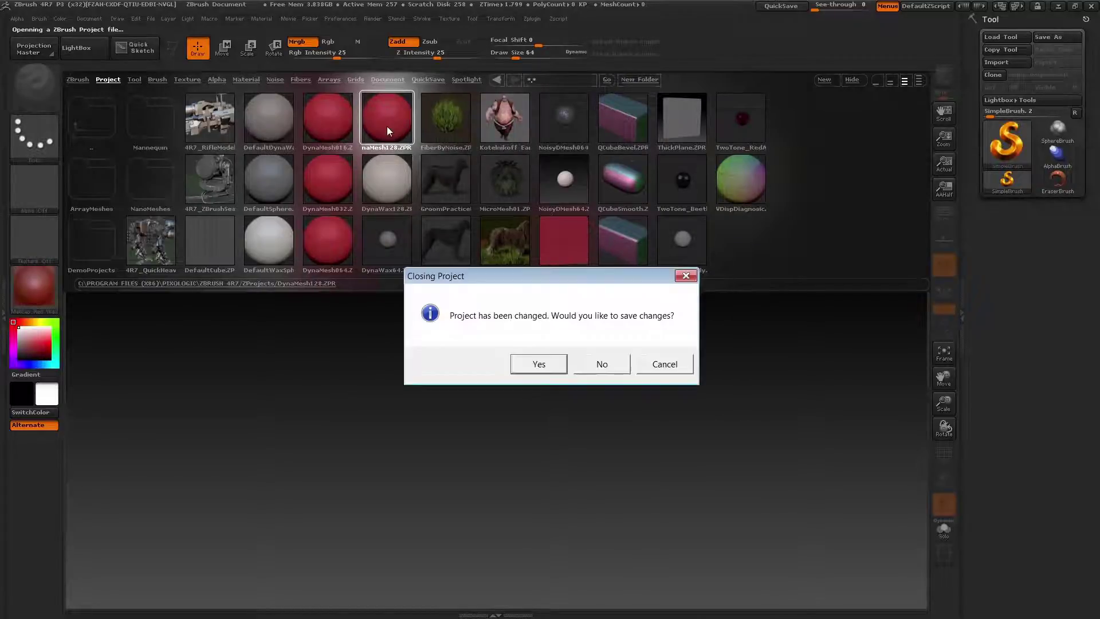
{"action": "left_click", "coordinate": [617, 365]}
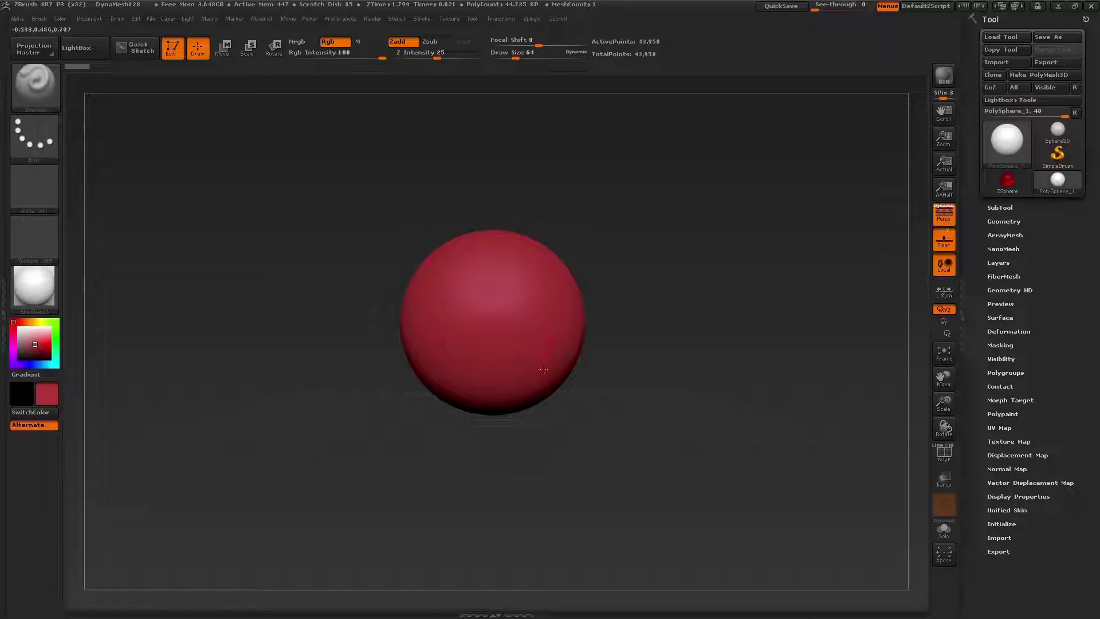
Sculpt symmetrical raised strokes and carved grooves across the front of the sphere
{"action": "mouse_move", "coordinate": [544, 371]}
{"action": "left_mouse_down"}
{"action": "mouse_move", "coordinate": [524, 339]}
{"action": "mouse_move", "coordinate": [552, 310]}
{"action": "mouse_move", "coordinate": [530, 253]}
{"action": "mouse_move", "coordinate": [504, 309]}
{"action": "left_mouse_up"}
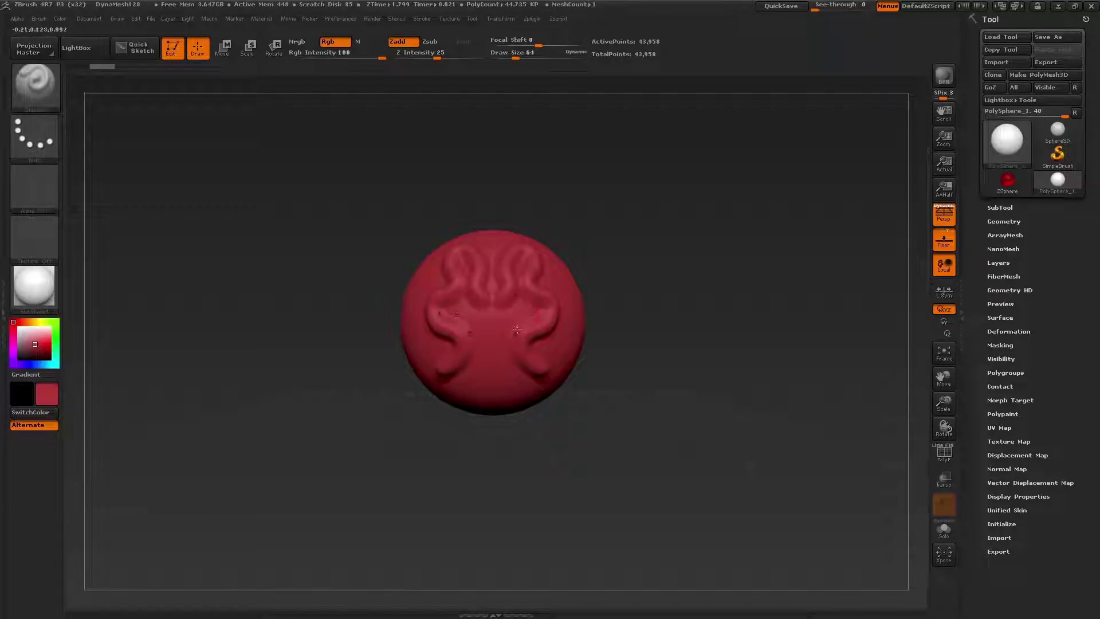
{"action": "key", "text": "alt"}
{"action": "mouse_move", "coordinate": [518, 276]}
{"action": "left_mouse_down", "text": "alt"}
{"action": "mouse_move", "coordinate": [519, 265]}
{"action": "mouse_move", "coordinate": [504, 312]}
{"action": "mouse_move", "coordinate": [507, 325]}
{"action": "mouse_move", "coordinate": [524, 310]}
{"action": "mouse_move", "coordinate": [518, 302]}
{"action": "mouse_move", "coordinate": [514, 383]}
{"action": "mouse_move", "coordinate": [522, 335]}
{"action": "mouse_move", "coordinate": [496, 346]}
{"action": "mouse_move", "coordinate": [500, 379]}
{"action": "mouse_move", "coordinate": [537, 324]}
{"action": "mouse_move", "coordinate": [526, 278]}
{"action": "mouse_move", "coordinate": [494, 288]}
{"action": "mouse_move", "coordinate": [495, 351]}
{"action": "mouse_move", "coordinate": [504, 281]}
{"action": "mouse_move", "coordinate": [523, 256]}
{"action": "mouse_move", "coordinate": [538, 313]}
{"action": "left_mouse_up", "text": "alt"}
Smooth the sculpted ridges and grooves on the front of the sphere
{"action": "key", "text": "shift"}
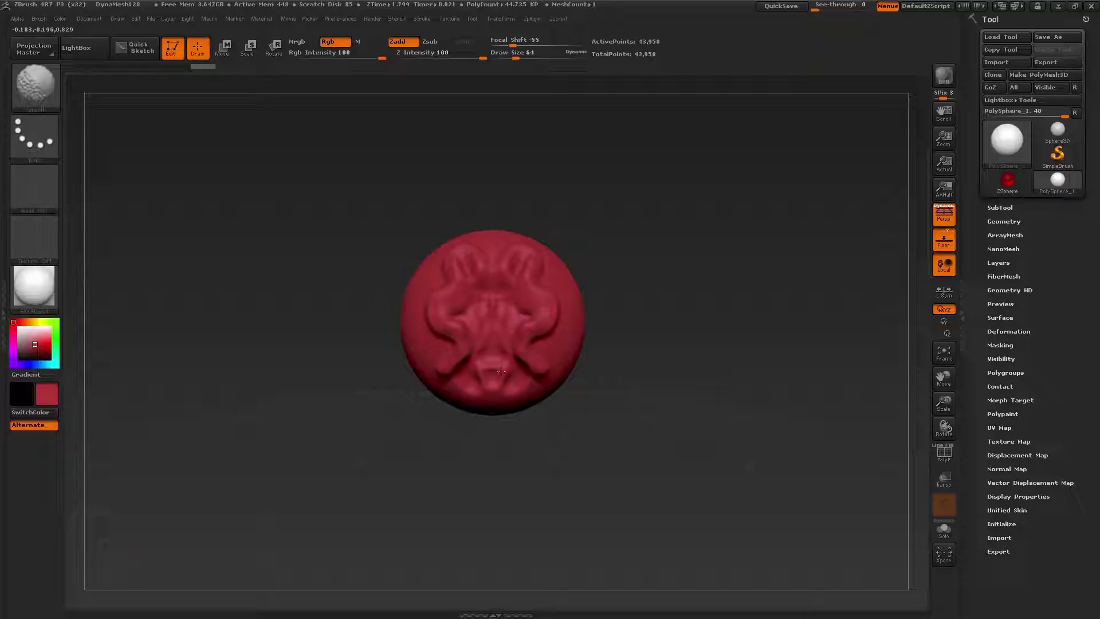
{"action": "mouse_move", "coordinate": [501, 372]}
{"action": "left_mouse_down", "text": "shift"}
{"action": "mouse_move", "coordinate": [481, 387]}
{"action": "mouse_move", "coordinate": [518, 322]}
{"action": "mouse_move", "coordinate": [502, 321]}
{"action": "mouse_move", "coordinate": [541, 372]}
{"action": "mouse_move", "coordinate": [508, 393]}
{"action": "left_mouse_up", "text": "shift"}
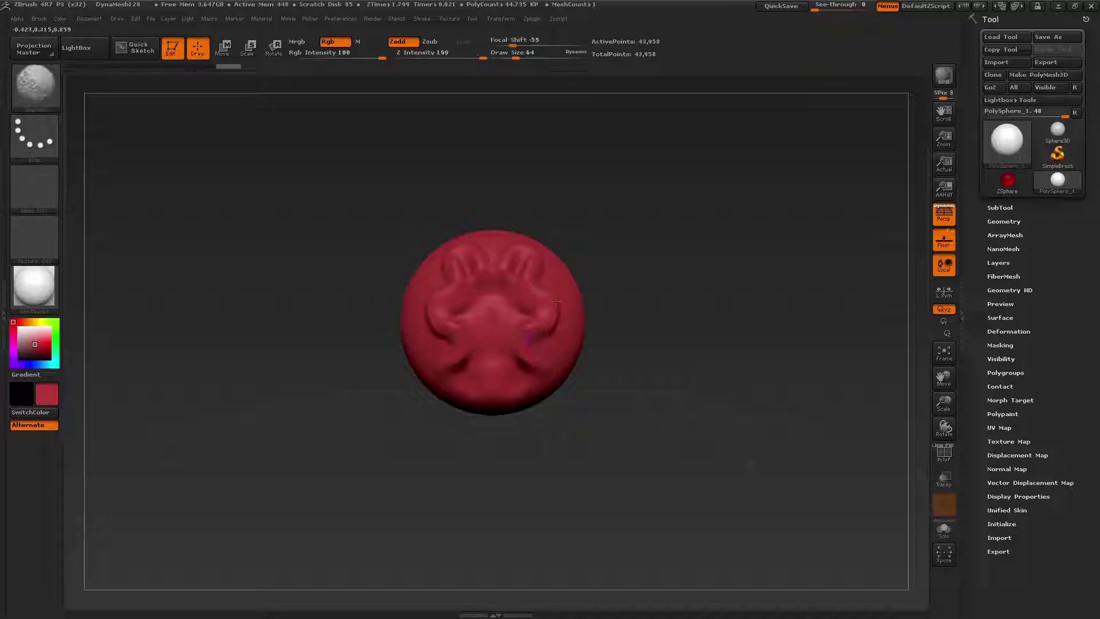
{"action": "left_click_drag", "start_coordinate": [556, 301], "coordinate": [543, 285], "text": "shift"}
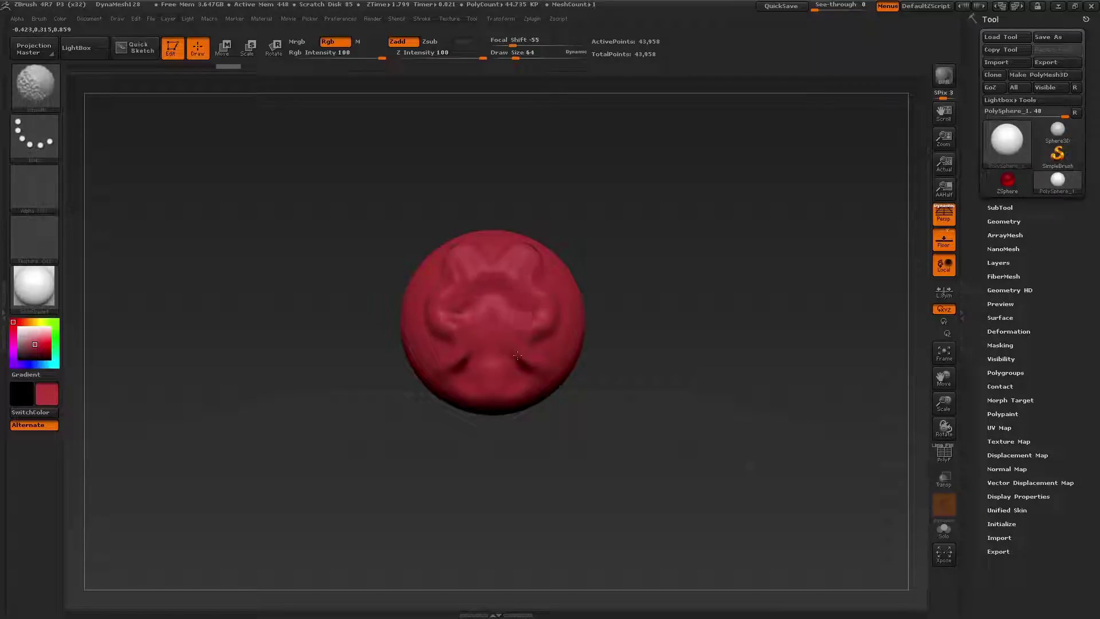
{"action": "left_click_drag", "start_coordinate": [528, 300], "coordinate": [541, 328], "text": "shift"}
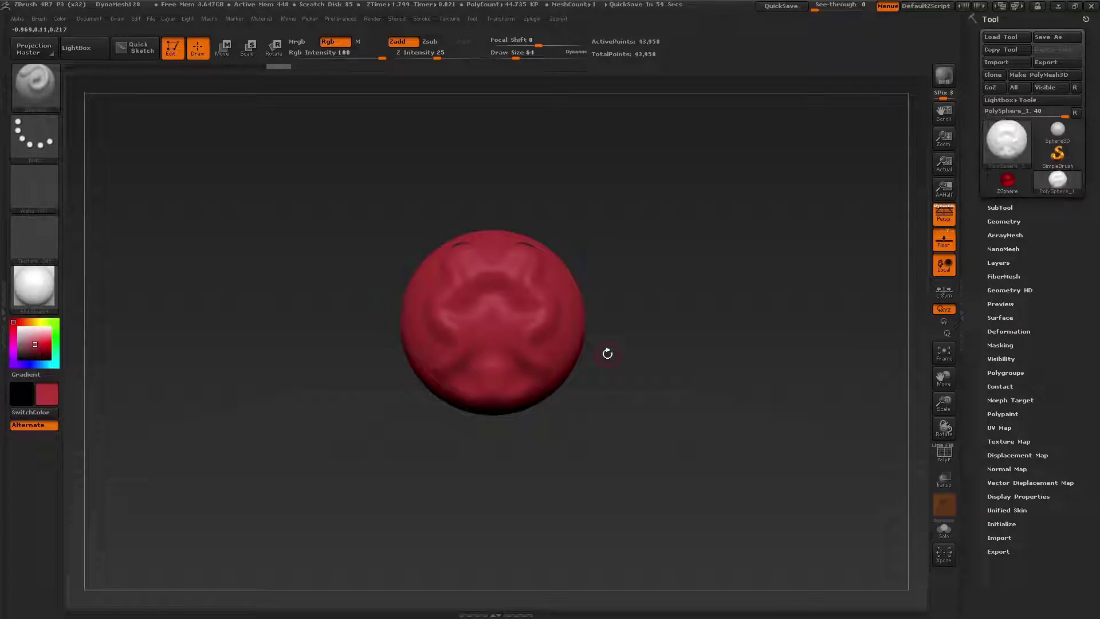
Undo the smoothing and the latest sculpting strokes on the sphere one by one
{"action": "key", "text": "ctrl+z"}
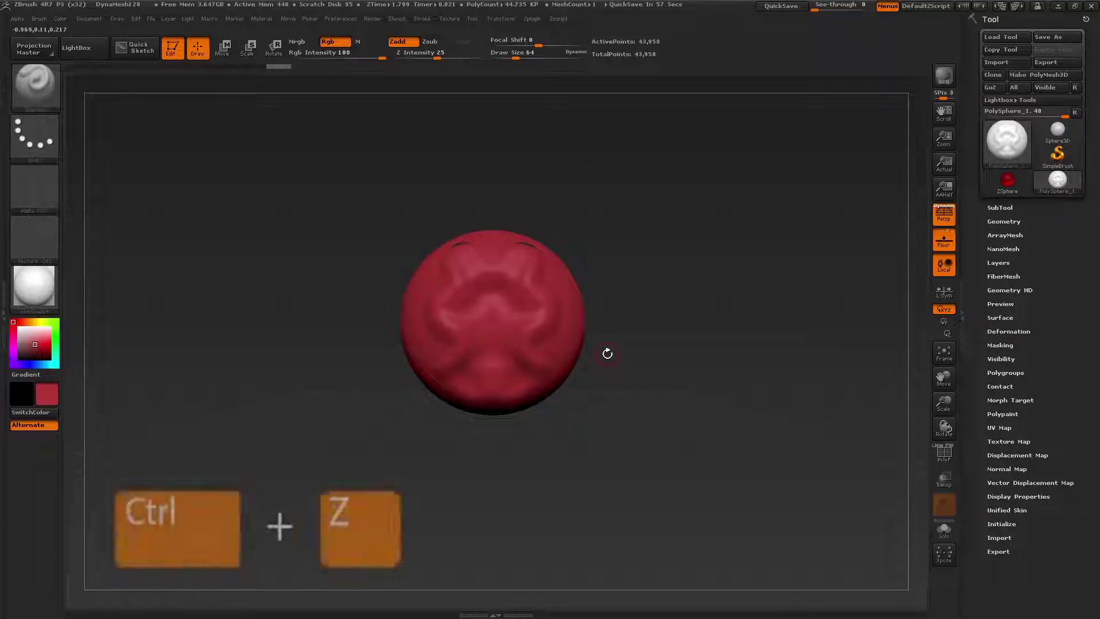
{"action": "key", "text": "ctrl+z"}
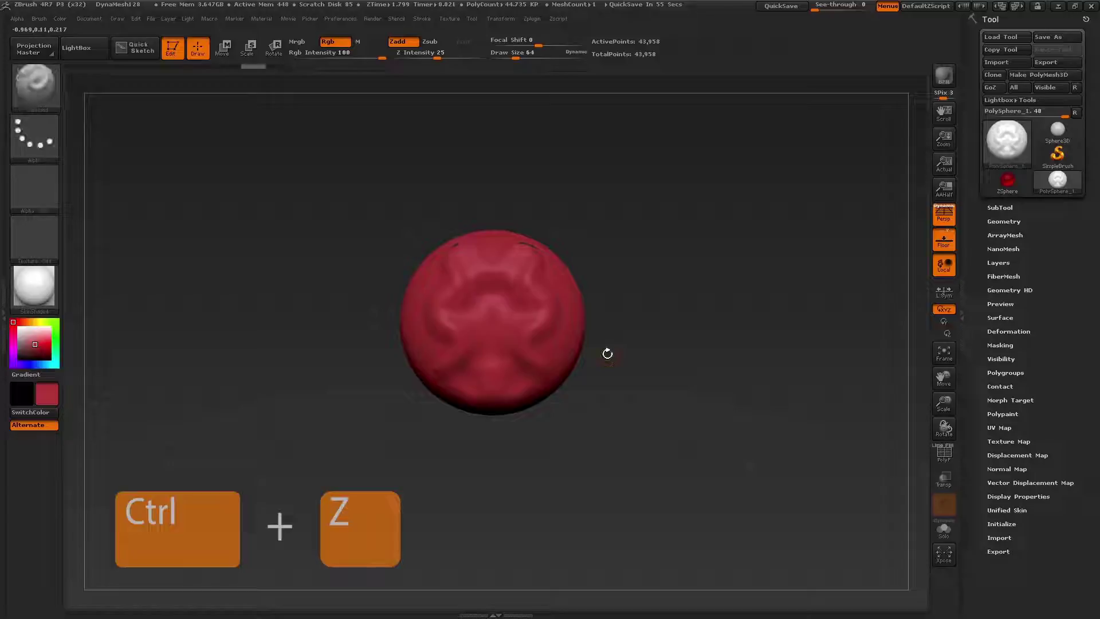
{"action": "key", "text": "ctrl+z"}
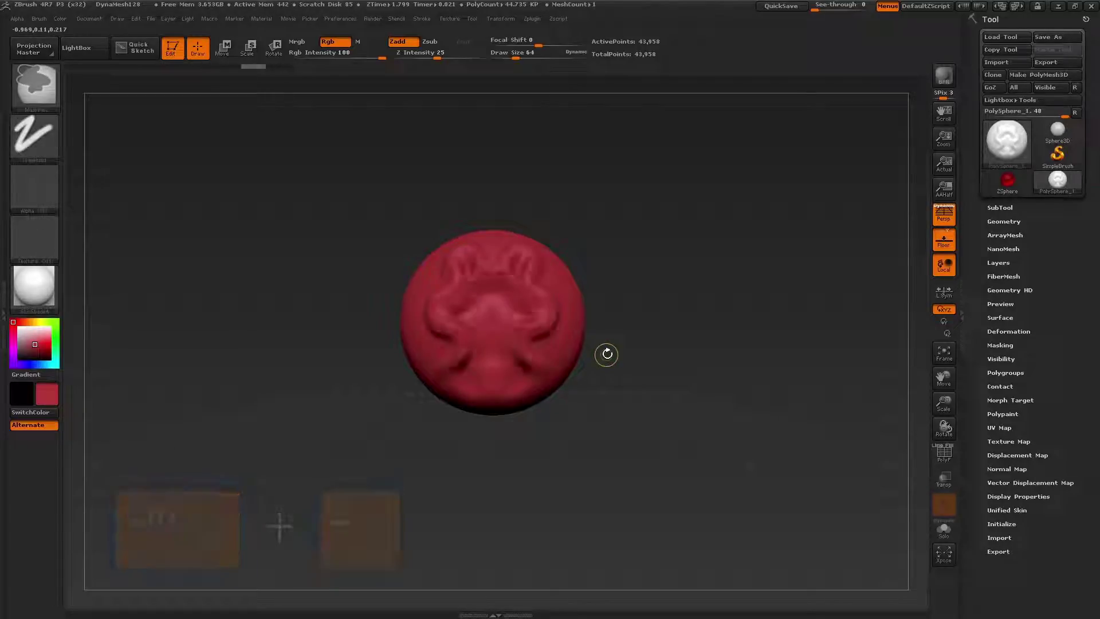
{"action": "key", "text": "ctrl+z"}
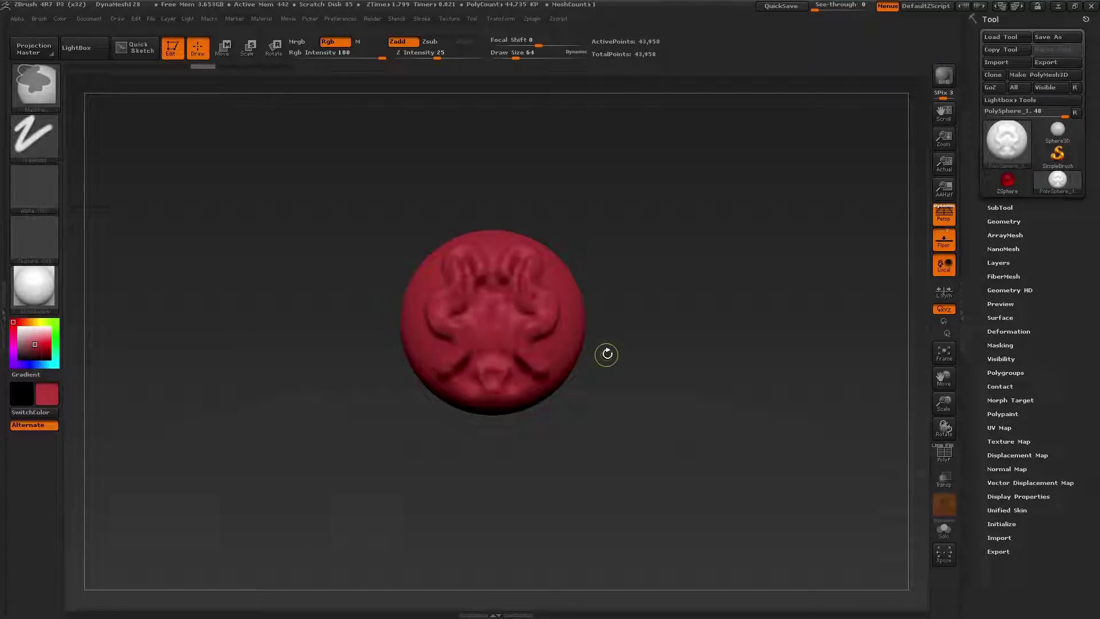
{"action": "key", "text": "ctrl+z"}
{"action": "key", "text": "ctrl+z"}
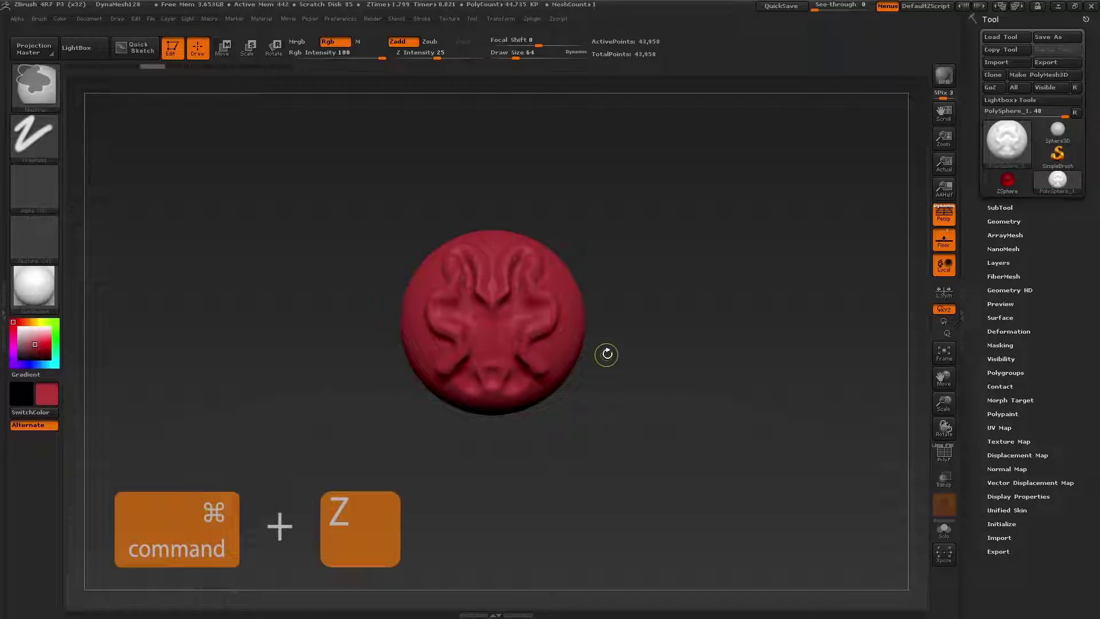
{"action": "key", "text": "ctrl+z"}
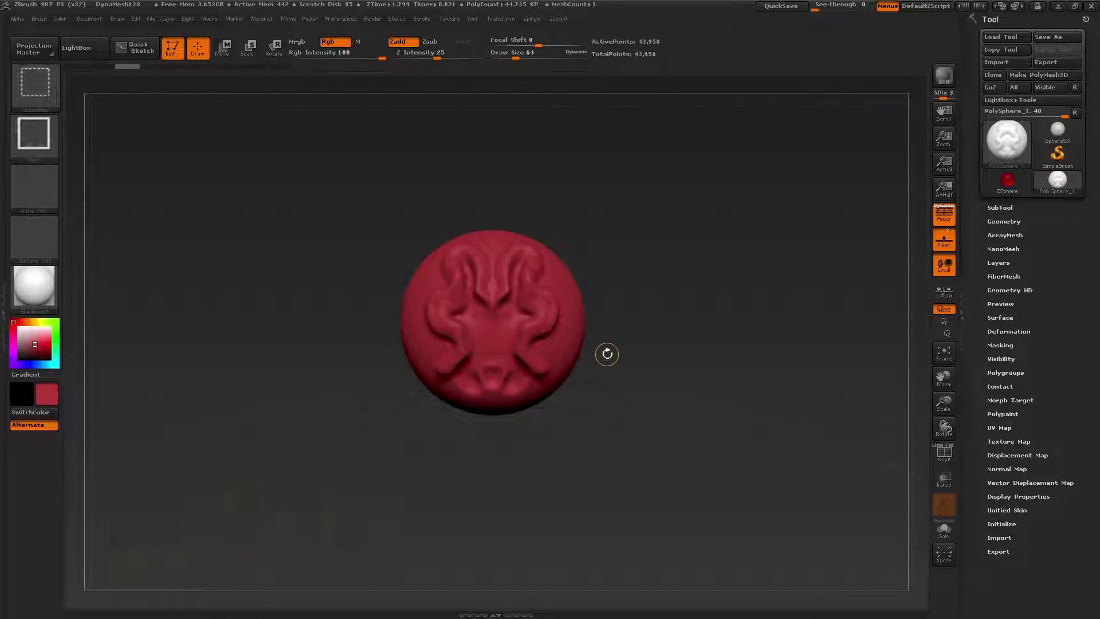
Redo all the undone sculpting and smoothing strokes on the sphere
{"action": "key", "text": "ctrl+shift+z"}
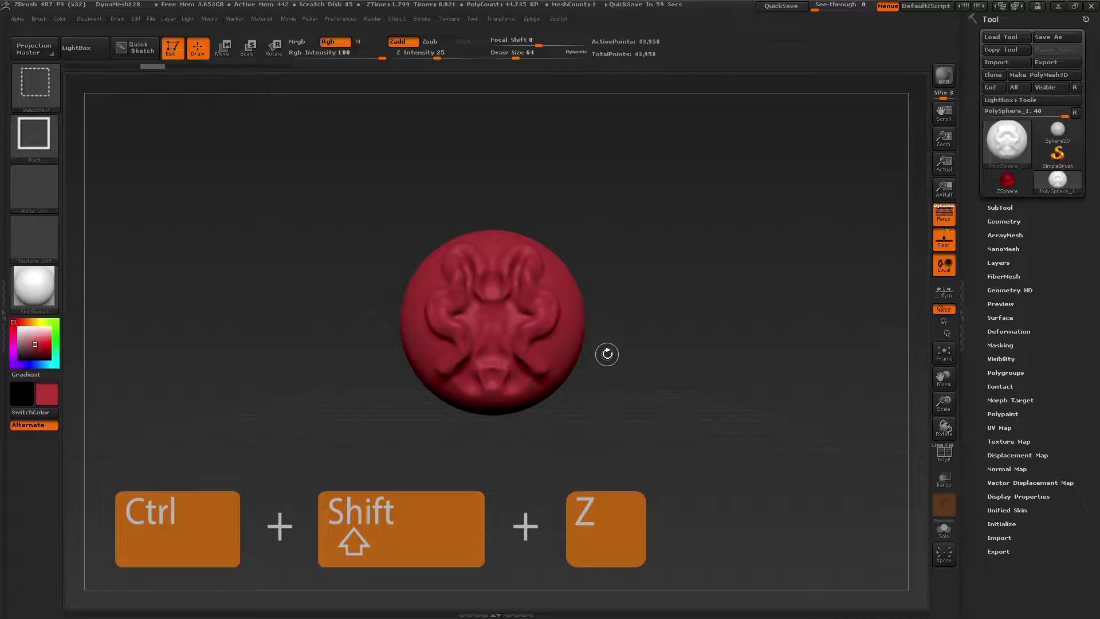
{"action": "key", "text": "ctrl+shift+z"}
{"action": "key", "text": "ctrl+shift+z"}
{"action": "key", "text": "ctrl+shift+z"}
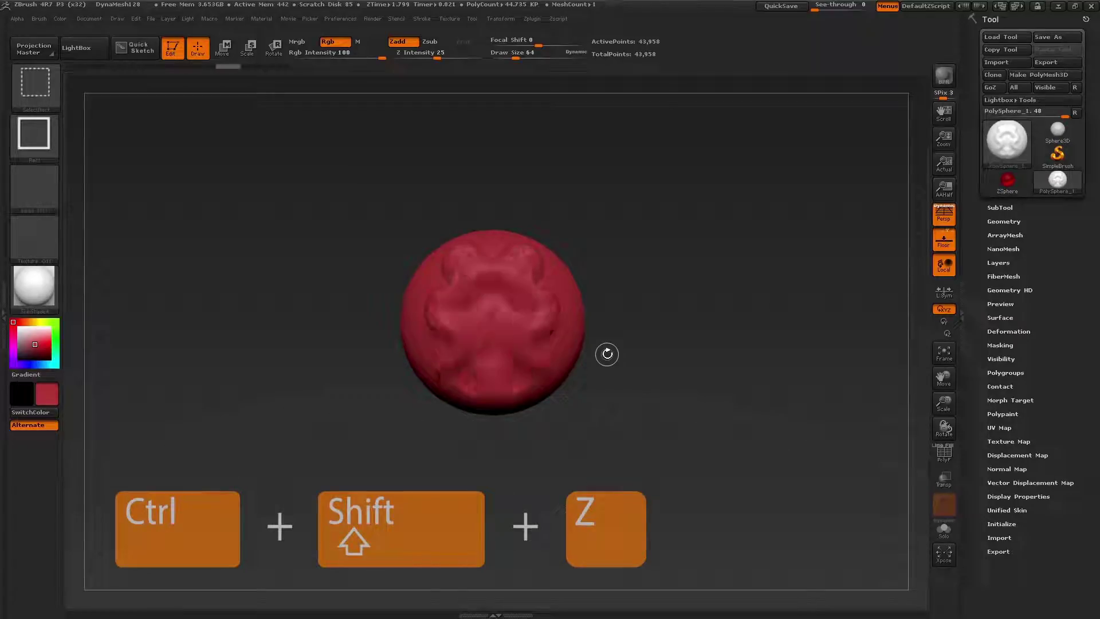
{"action": "key", "text": "ctrl+shift+z"}
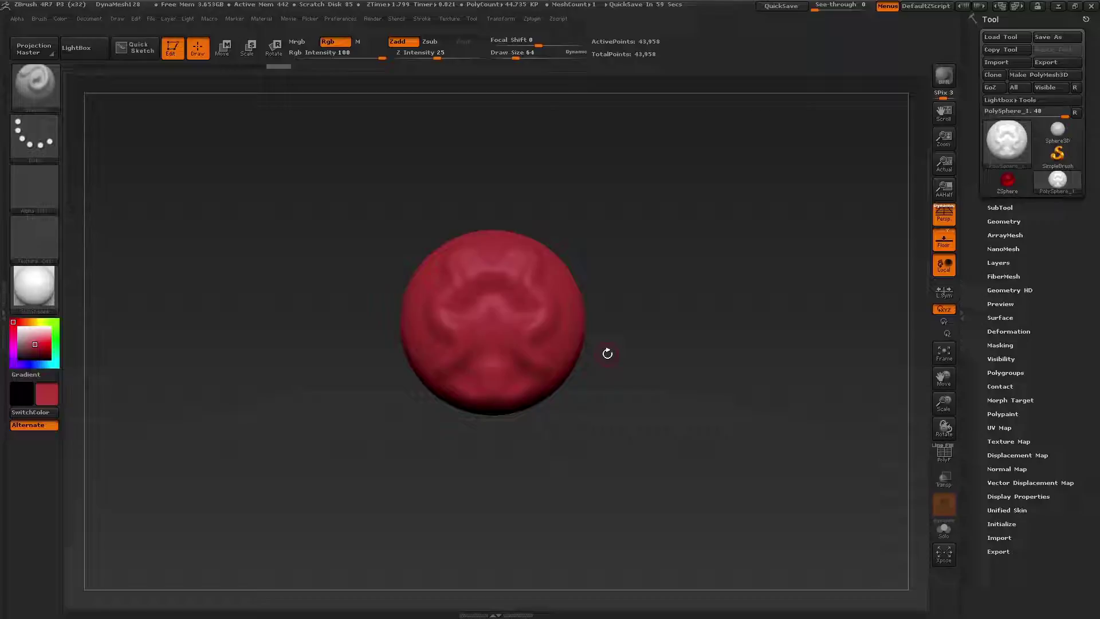
{"action": "key", "text": "ctrl+shift+z"}
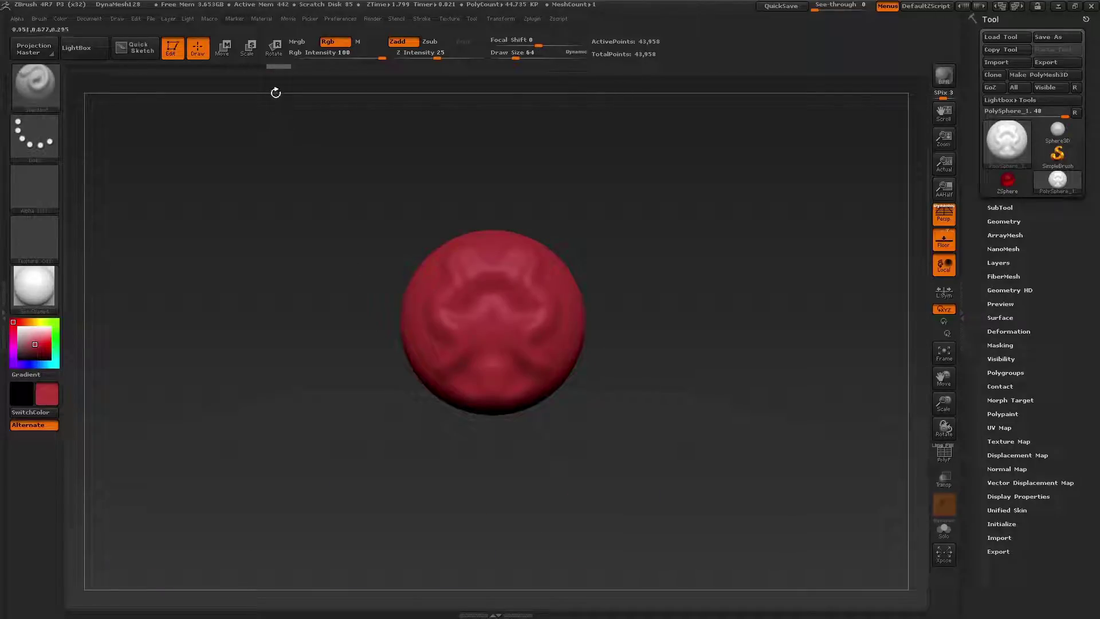
Step back through the sphere's undo history
{"action": "mouse_move", "coordinate": [273, 66]}
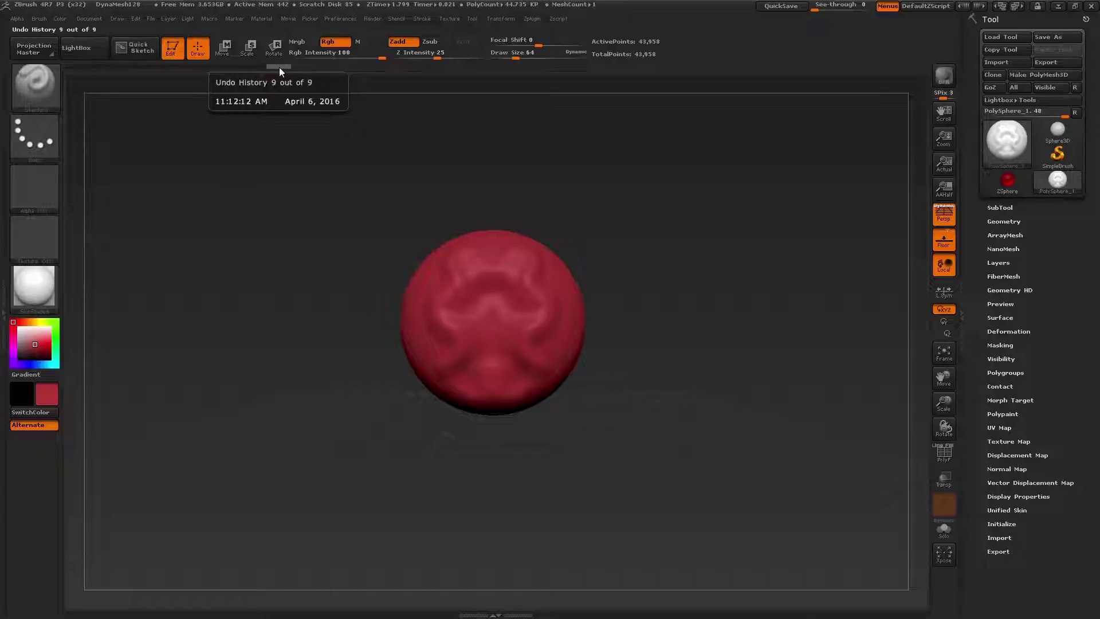
{"action": "mouse_move", "coordinate": [280, 67]}
{"action": "left_mouse_down"}
{"action": "mouse_move", "coordinate": [75, 70]}
{"action": "mouse_move", "coordinate": [270, 77]}
{"action": "left_mouse_up"}
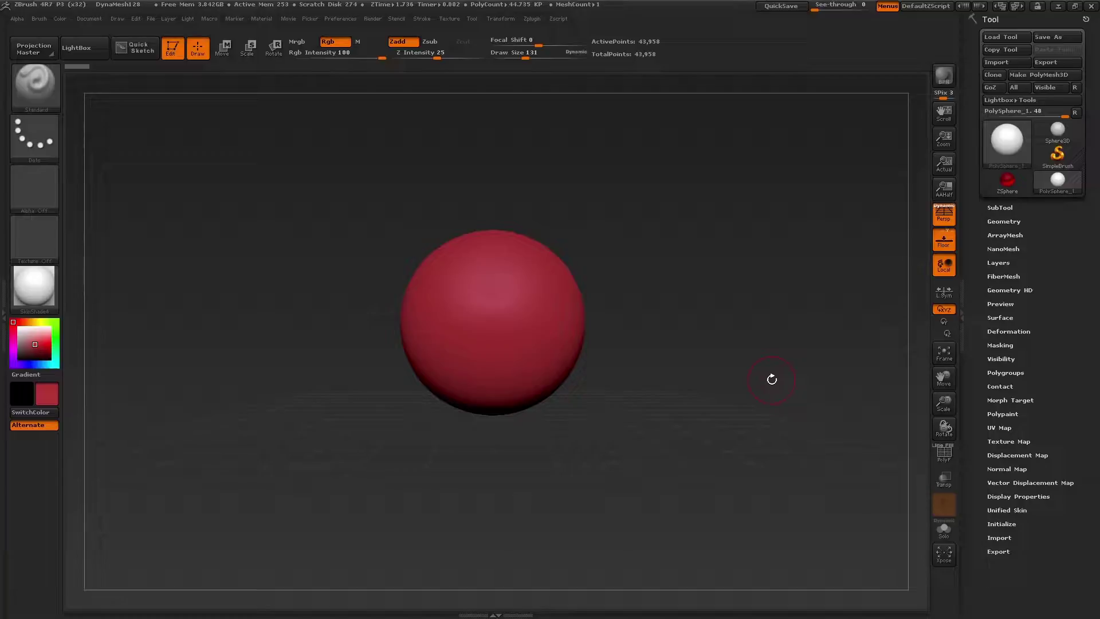
Sculpt two symmetrical eye sockets with eyeballs and brow ridges on the front of the sphere
{"action": "mouse_move", "coordinate": [549, 297]}
{"action": "left_mouse_down"}
{"action": "mouse_move", "coordinate": [518, 320]}
{"action": "mouse_move", "coordinate": [557, 292]}
{"action": "left_mouse_up"}
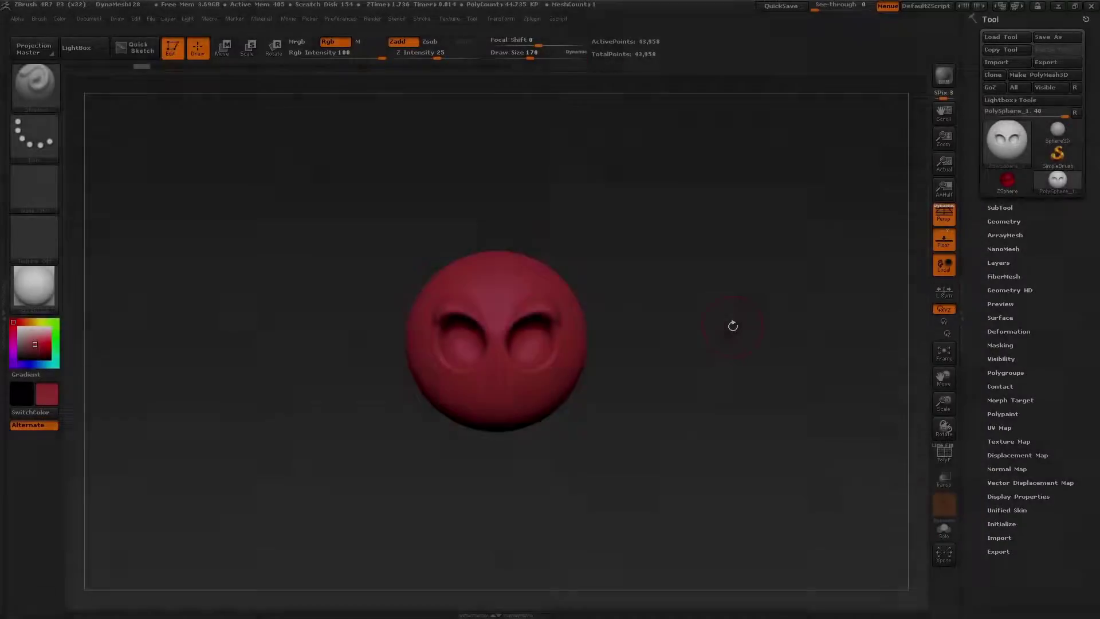
Examine the sculpted eyes by rotating the head, snapping to the straight front view and zooming in close
{"action": "mouse_move", "coordinate": [732, 321]}
{"action": "left_mouse_down"}
{"action": "mouse_move", "coordinate": [692, 329]}
{"action": "mouse_move", "coordinate": [748, 321]}
{"action": "left_mouse_up"}
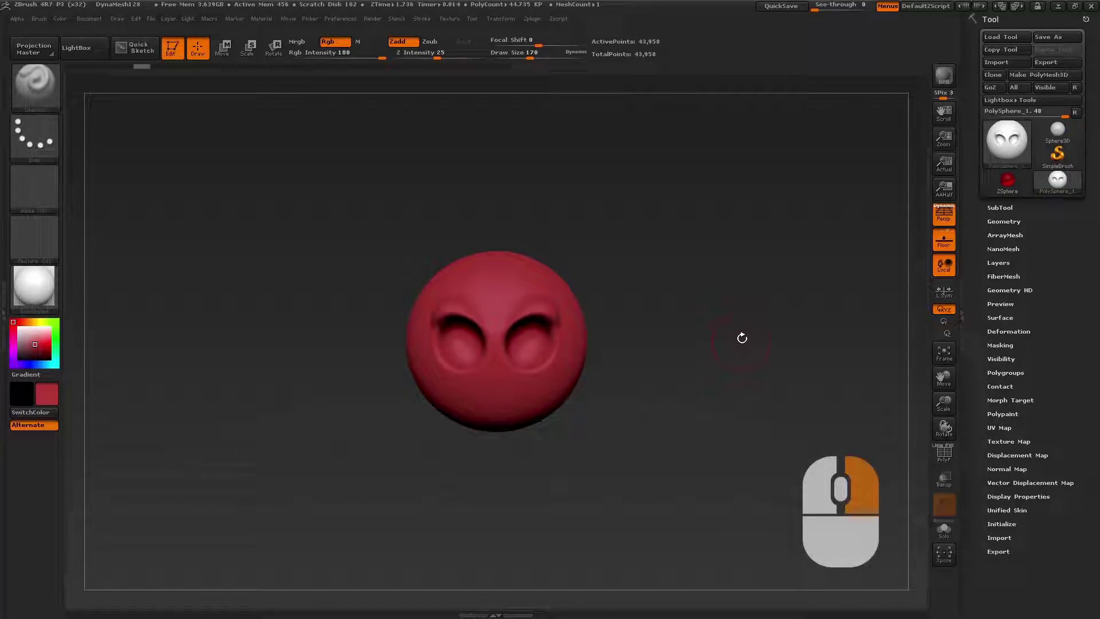
{"action": "mouse_move", "coordinate": [734, 338]}
{"action": "right_mouse_down"}
{"action": "mouse_move", "coordinate": [710, 364]}
{"action": "mouse_move", "coordinate": [727, 346]}
{"action": "mouse_move", "coordinate": [738, 359]}
{"action": "mouse_move", "coordinate": [741, 317]}
{"action": "mouse_move", "coordinate": [714, 359]}
{"action": "mouse_move", "coordinate": [729, 332]}
{"action": "right_mouse_up"}
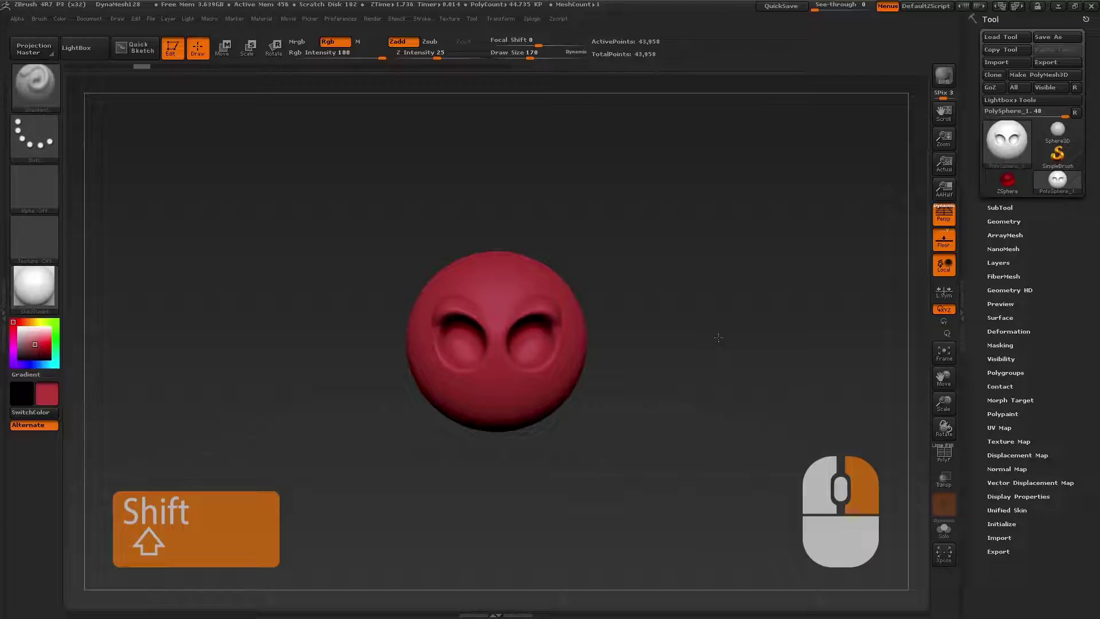
{"action": "right_click_drag", "start_coordinate": [669, 342], "coordinate": [703, 337], "text": "shift"}
{"action": "mouse_move", "coordinate": [778, 336]}
{"action": "right_mouse_down", "text": "shift"}
{"action": "mouse_move", "coordinate": [635, 341]}
{"action": "mouse_move", "coordinate": [723, 326]}
{"action": "mouse_move", "coordinate": [657, 341]}
{"action": "mouse_move", "coordinate": [660, 332]}
{"action": "mouse_move", "coordinate": [729, 349]}
{"action": "mouse_move", "coordinate": [749, 302]}
{"action": "mouse_move", "coordinate": [768, 343]}
{"action": "mouse_move", "coordinate": [711, 344]}
{"action": "mouse_move", "coordinate": [755, 320]}
{"action": "mouse_move", "coordinate": [739, 359]}
{"action": "mouse_move", "coordinate": [726, 321]}
{"action": "mouse_move", "coordinate": [669, 314]}
{"action": "mouse_move", "coordinate": [645, 353]}
{"action": "mouse_move", "coordinate": [667, 443]}
{"action": "mouse_move", "coordinate": [658, 395]}
{"action": "right_mouse_up", "text": "shift"}
{"action": "key", "text": "b"}
{"action": "key", "text": "c"}
{"action": "key", "text": "b"}
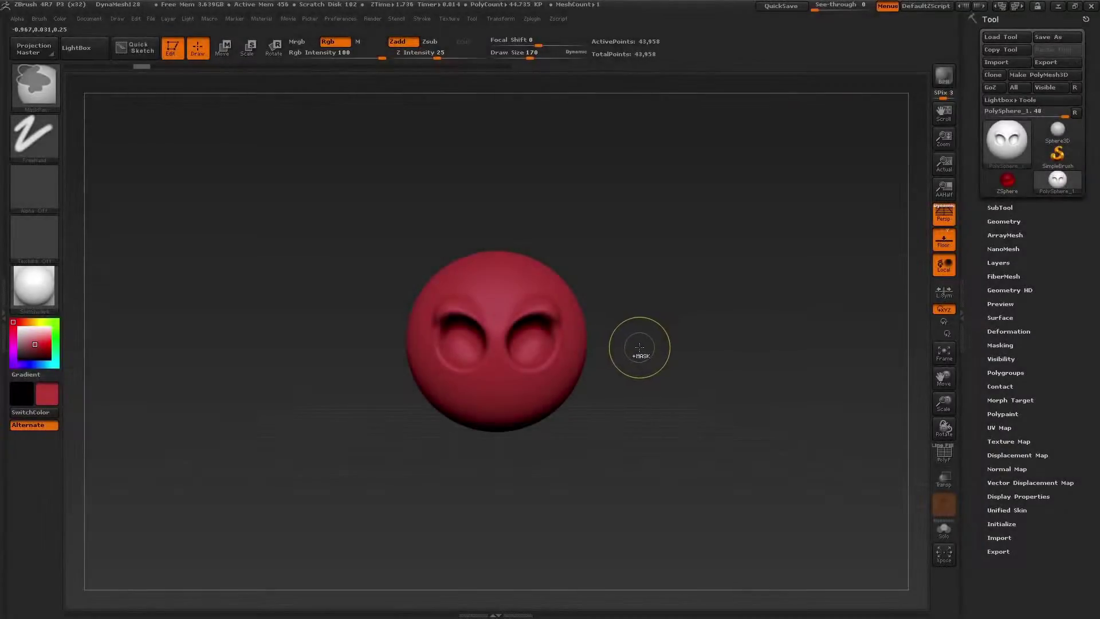
{"action": "key", "text": "ctrl"}
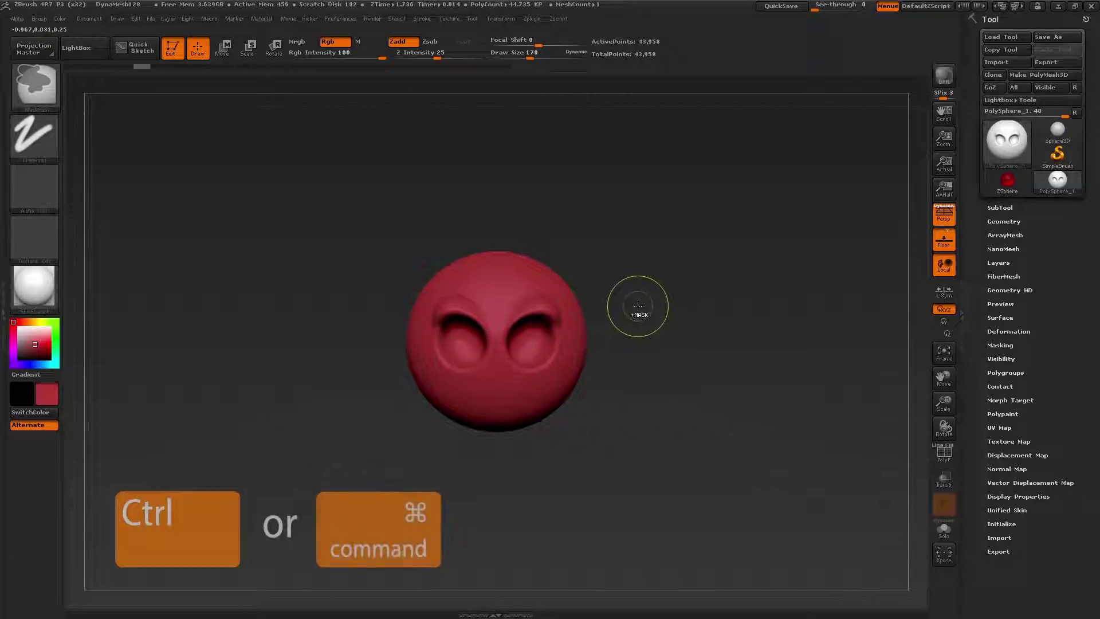
{"action": "mouse_move", "coordinate": [636, 303]}
{"action": "right_mouse_down", "text": "ctrl"}
{"action": "mouse_move", "coordinate": [731, 411]}
{"action": "mouse_move", "coordinate": [702, 338]}
{"action": "mouse_move", "coordinate": [764, 503]}
{"action": "mouse_move", "coordinate": [667, 109]}
{"action": "mouse_move", "coordinate": [680, 448]}
{"action": "mouse_move", "coordinate": [681, 459]}
{"action": "mouse_move", "coordinate": [690, 318]}
{"action": "mouse_move", "coordinate": [697, 458]}
{"action": "mouse_move", "coordinate": [707, 468]}
{"action": "right_mouse_up", "text": "ctrl"}
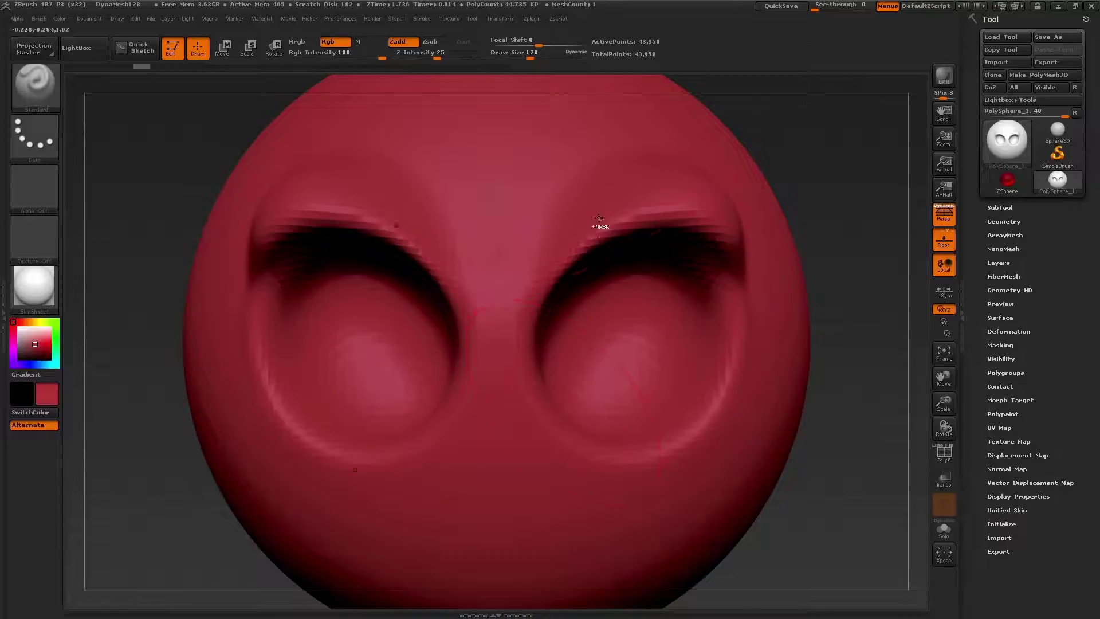
Sculpt symmetrical diagonal strokes across the cheeks, smoothing them, and raise a narrow nose ridge between the eye sockets
{"action": "mouse_move", "coordinate": [599, 218]}
{"action": "right_mouse_down", "text": "ctrl"}
{"action": "mouse_move", "coordinate": [713, 333]}
{"action": "mouse_move", "coordinate": [599, 194]}
{"action": "right_mouse_up", "text": "ctrl"}
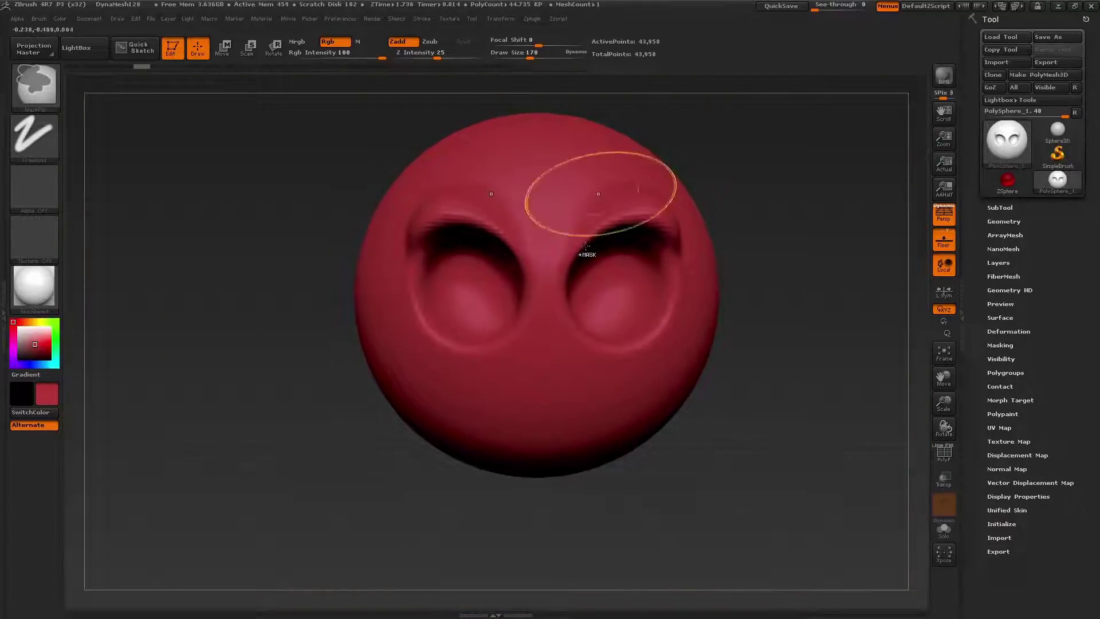
{"action": "key", "text": "ctrl"}
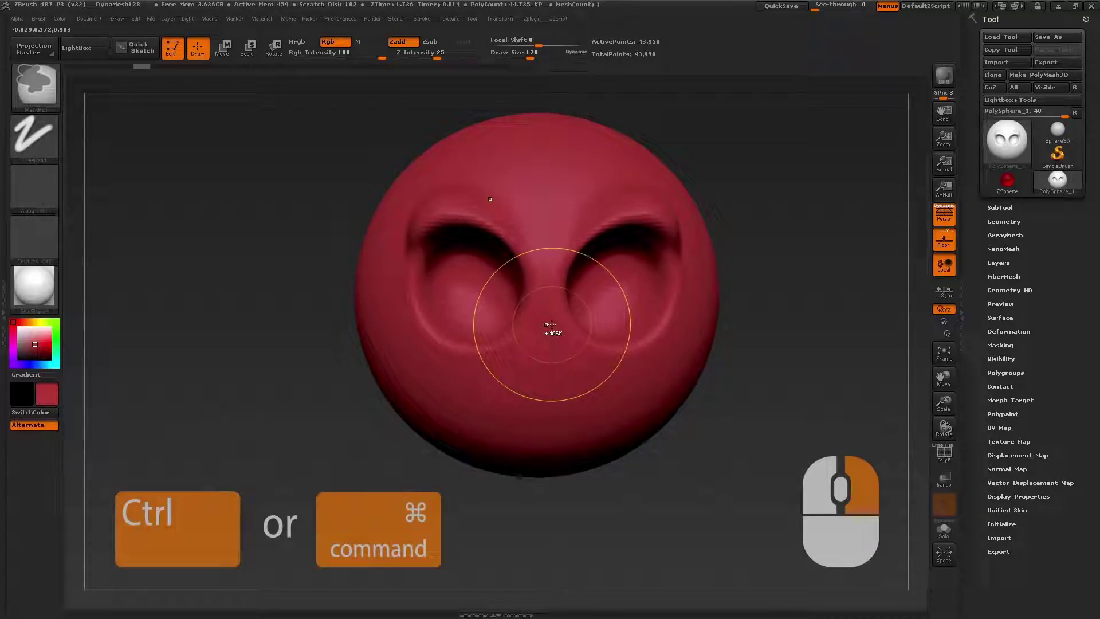
{"action": "mouse_move", "coordinate": [549, 325]}
{"action": "right_mouse_down", "text": "ctrl"}
{"action": "mouse_move", "coordinate": [551, 227]}
{"action": "mouse_move", "coordinate": [551, 367]}
{"action": "mouse_move", "coordinate": [551, 341]}
{"action": "mouse_move", "coordinate": [537, 356]}
{"action": "right_mouse_up", "text": "ctrl"}
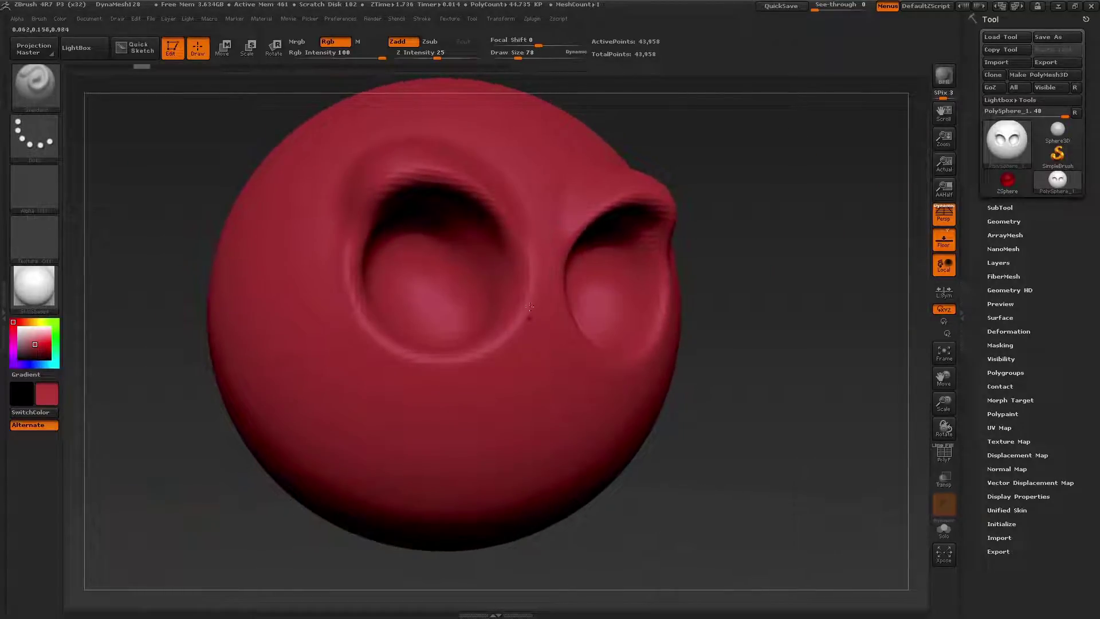
{"action": "mouse_move", "coordinate": [538, 261]}
{"action": "left_mouse_down"}
{"action": "mouse_move", "coordinate": [504, 358]}
{"action": "mouse_move", "coordinate": [404, 412]}
{"action": "left_mouse_up"}
{"action": "mouse_move", "coordinate": [524, 312]}
{"action": "left_mouse_down", "text": "shift"}
{"action": "mouse_move", "coordinate": [507, 347]}
{"action": "mouse_move", "coordinate": [457, 388]}
{"action": "left_mouse_up", "text": "shift"}
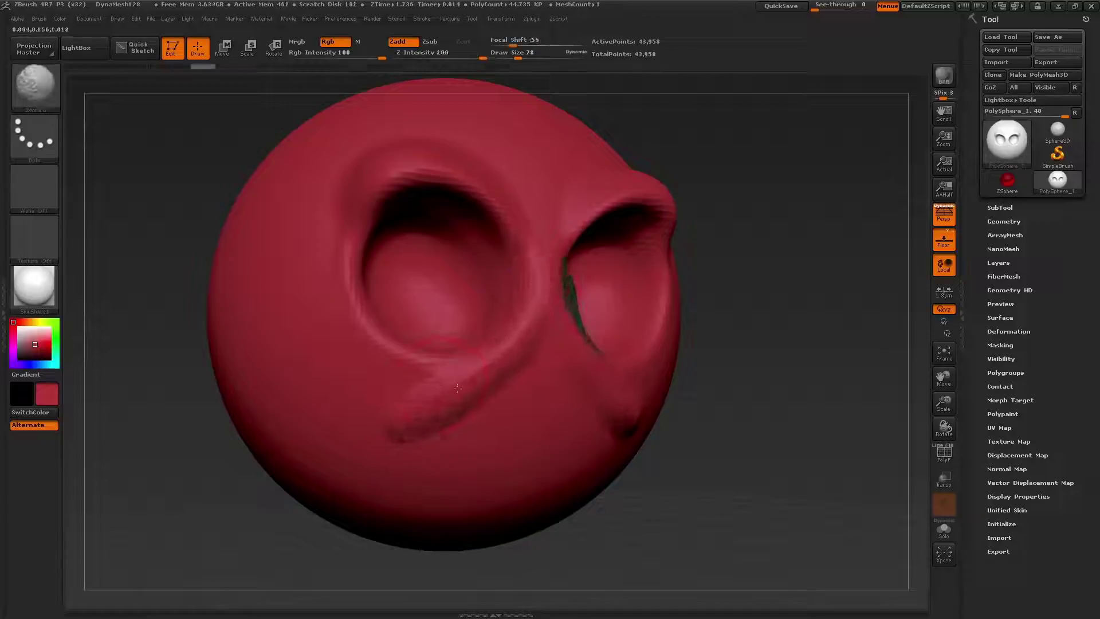
{"action": "left_click_drag", "start_coordinate": [519, 330], "coordinate": [377, 471]}
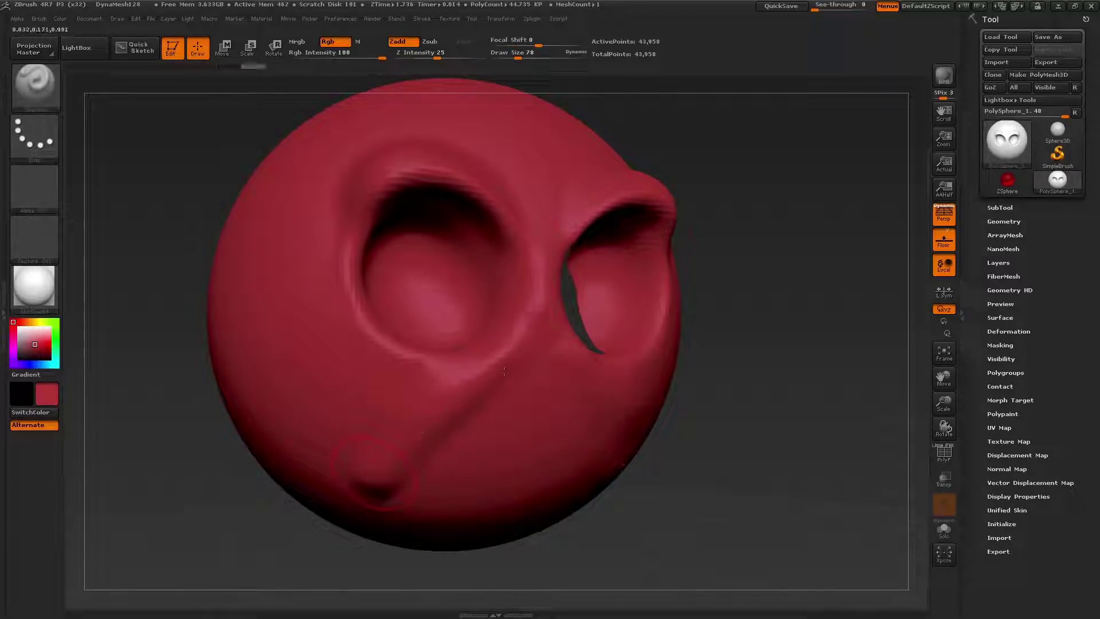
{"action": "left_click_drag", "start_coordinate": [505, 373], "coordinate": [396, 492]}
{"action": "mouse_move", "coordinate": [535, 257]}
{"action": "left_mouse_down"}
{"action": "mouse_move", "coordinate": [546, 372]}
{"action": "mouse_move", "coordinate": [558, 299]}
{"action": "left_mouse_up"}
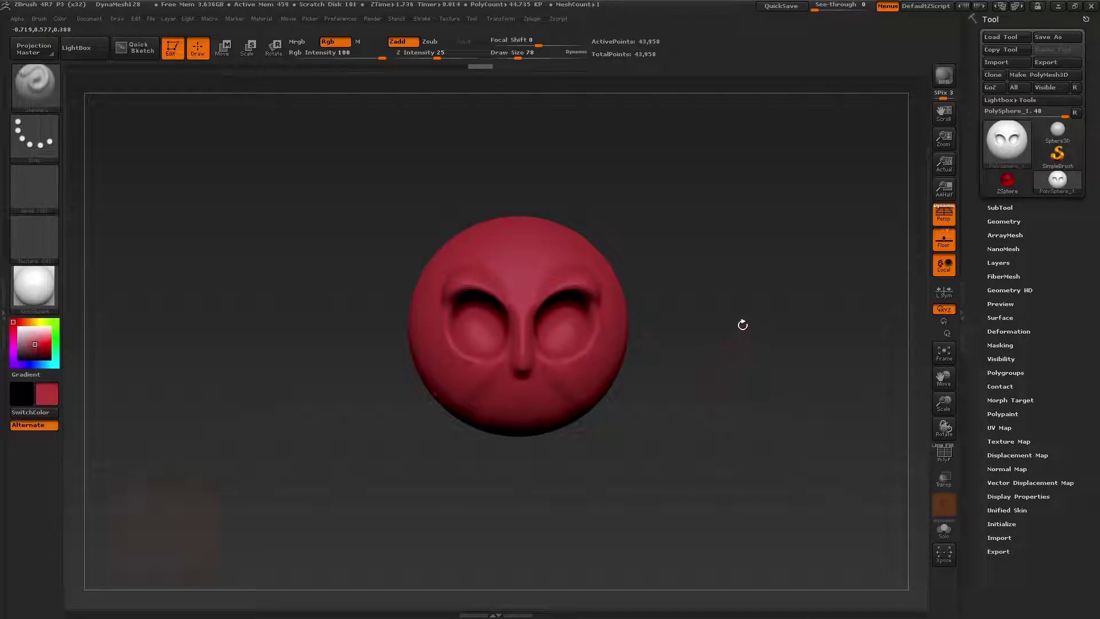
Sculpt the nose tip and small nostril wings at the lower end of the nose ridge, and smooth them
{"action": "key", "text": "alt"}
{"action": "mouse_move", "coordinate": [742, 328]}
{"action": "left_mouse_down", "text": "alt"}
{"action": "mouse_move", "coordinate": [423, 355]}
{"action": "mouse_move", "coordinate": [905, 372]}
{"action": "left_mouse_up", "text": "alt"}
{"action": "mouse_move", "coordinate": [938, 373]}
{"action": "right_mouse_down", "text": "alt"}
{"action": "mouse_move", "coordinate": [844, 378]}
{"action": "mouse_move", "coordinate": [403, 457]}
{"action": "mouse_move", "coordinate": [652, 455]}
{"action": "mouse_move", "coordinate": [703, 378]}
{"action": "mouse_move", "coordinate": [723, 114]}
{"action": "mouse_move", "coordinate": [737, 406]}
{"action": "mouse_move", "coordinate": [729, 299]}
{"action": "mouse_move", "coordinate": [748, 334]}
{"action": "right_mouse_up", "text": "alt"}
{"action": "right_click_drag", "start_coordinate": [747, 334], "coordinate": [753, 328], "text": "alt"}
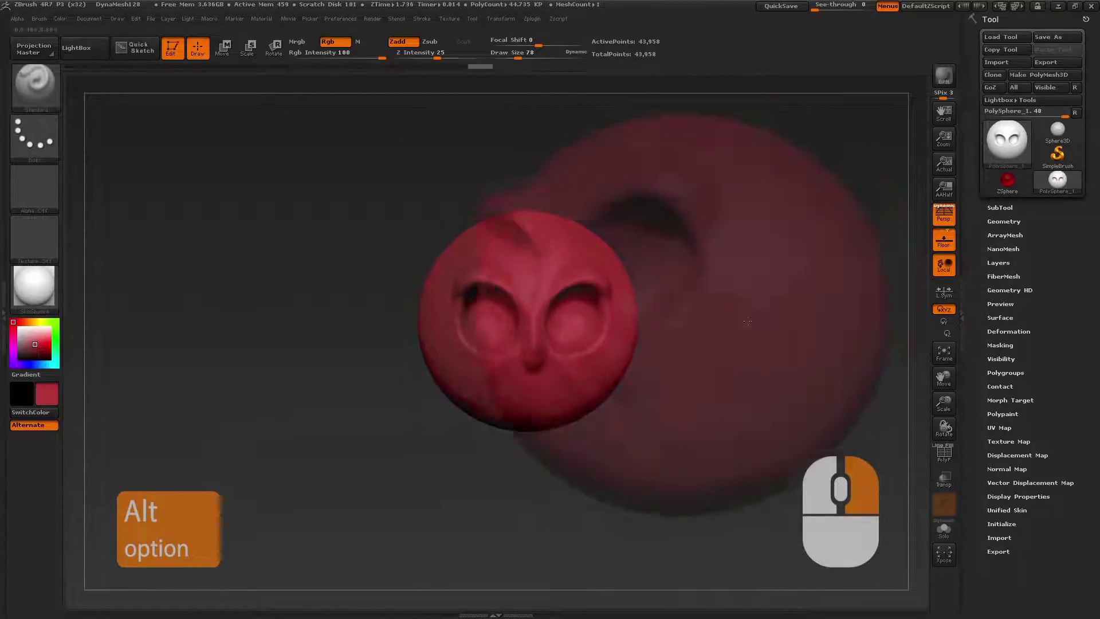
{"action": "mouse_move", "coordinate": [344, 344]}
{"action": "right_mouse_down"}
{"action": "mouse_move", "coordinate": [481, 321]}
{"action": "mouse_move", "coordinate": [540, 361]}
{"action": "mouse_move", "coordinate": [539, 350]}
{"action": "mouse_move", "coordinate": [682, 487]}
{"action": "mouse_move", "coordinate": [559, 365]}
{"action": "mouse_move", "coordinate": [679, 475]}
{"action": "mouse_move", "coordinate": [585, 378]}
{"action": "right_mouse_up"}
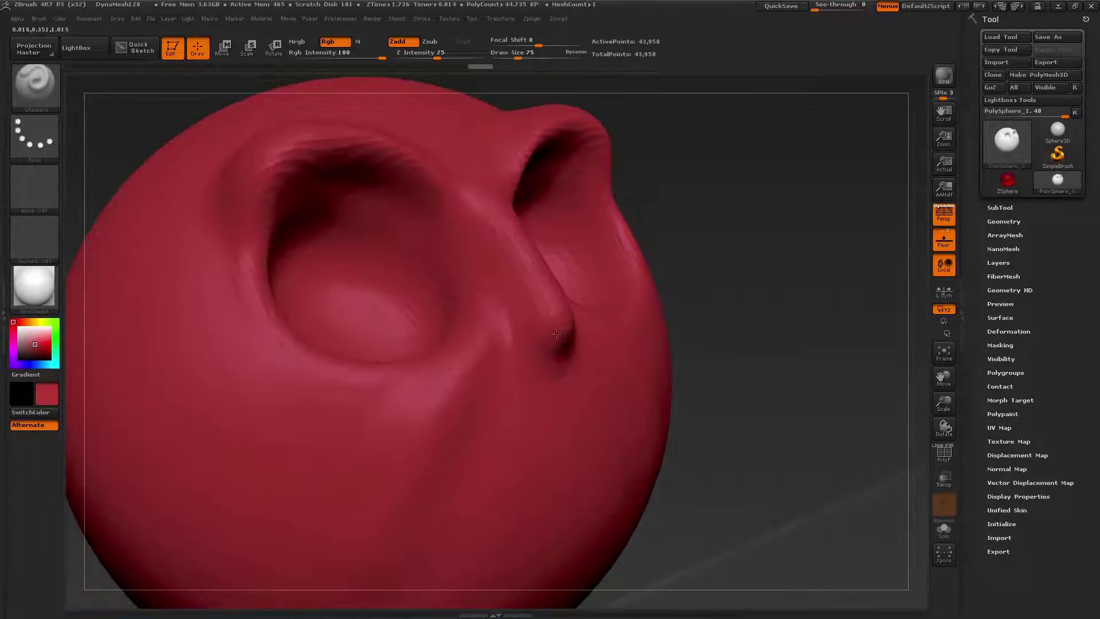
{"action": "left_click_drag", "start_coordinate": [557, 349], "coordinate": [545, 302]}
{"action": "key", "text": "["}
{"action": "left_click_drag", "start_coordinate": [516, 351], "coordinate": [520, 352]}
{"action": "left_click_drag", "start_coordinate": [520, 352], "coordinate": [508, 325], "text": "shift"}
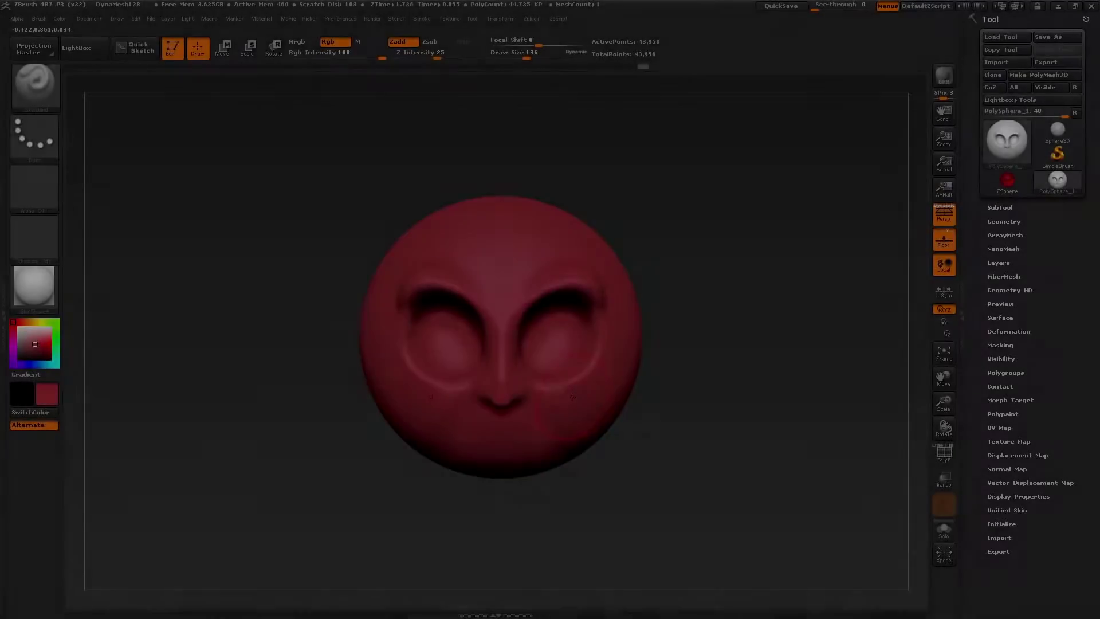
Set the draw size to 160, sculpt broad cheekbone ridges beneath both eyes, smooth them and select the Standard brush
{"action": "key", "text": "ctrl"}
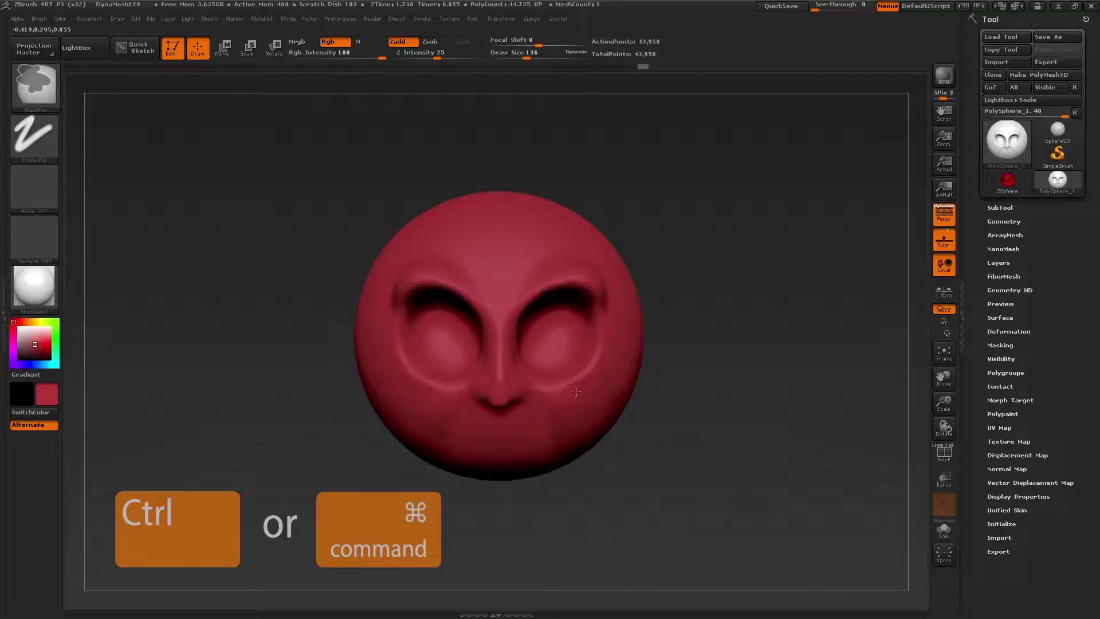
{"action": "mouse_move", "coordinate": [576, 392]}
{"action": "right_mouse_down", "text": "ctrl"}
{"action": "mouse_move", "coordinate": [605, 446]}
{"action": "mouse_move", "coordinate": [592, 394]}
{"action": "right_mouse_up", "text": "ctrl"}
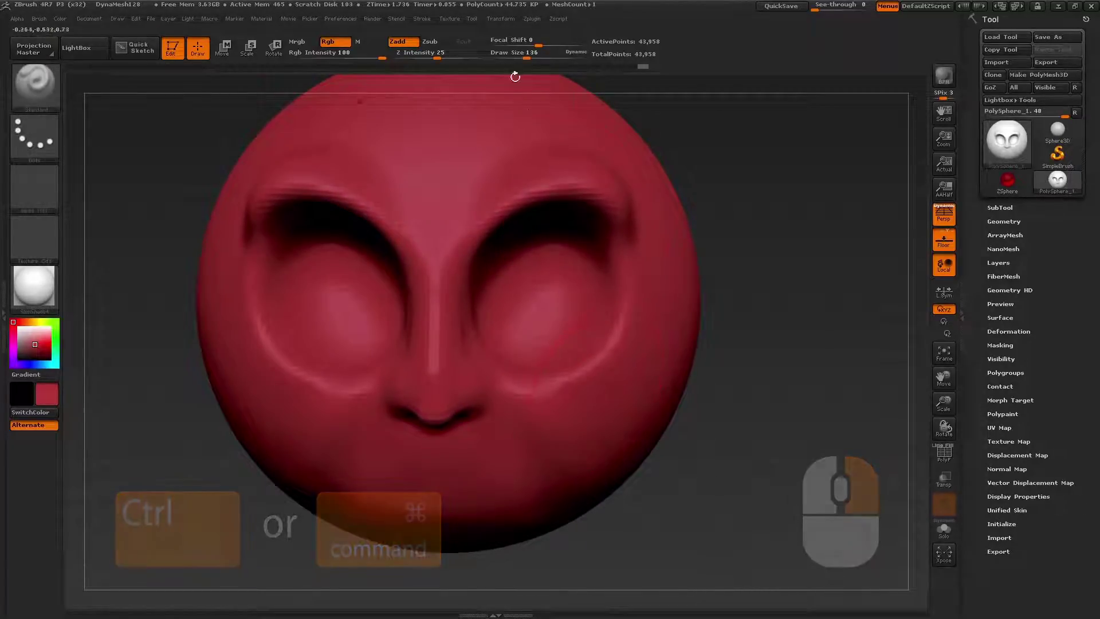
{"action": "mouse_move", "coordinate": [528, 57]}
{"action": "left_mouse_down"}
{"action": "mouse_move", "coordinate": [554, 57]}
{"action": "mouse_move", "coordinate": [530, 58]}
{"action": "left_mouse_up"}
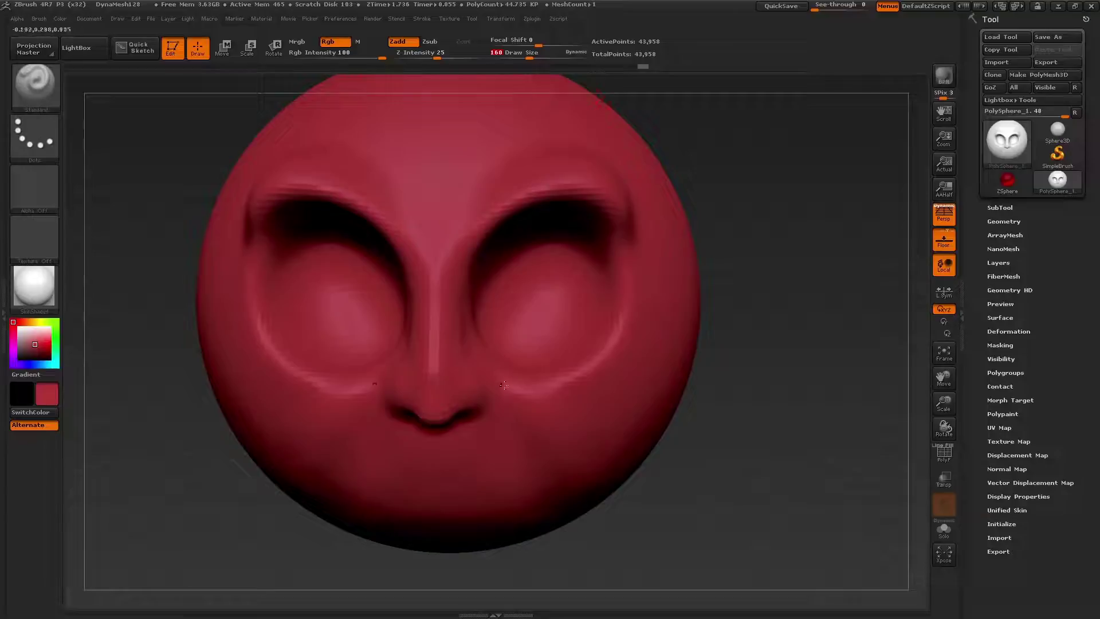
{"action": "left_click_drag", "start_coordinate": [504, 385], "coordinate": [638, 358]}
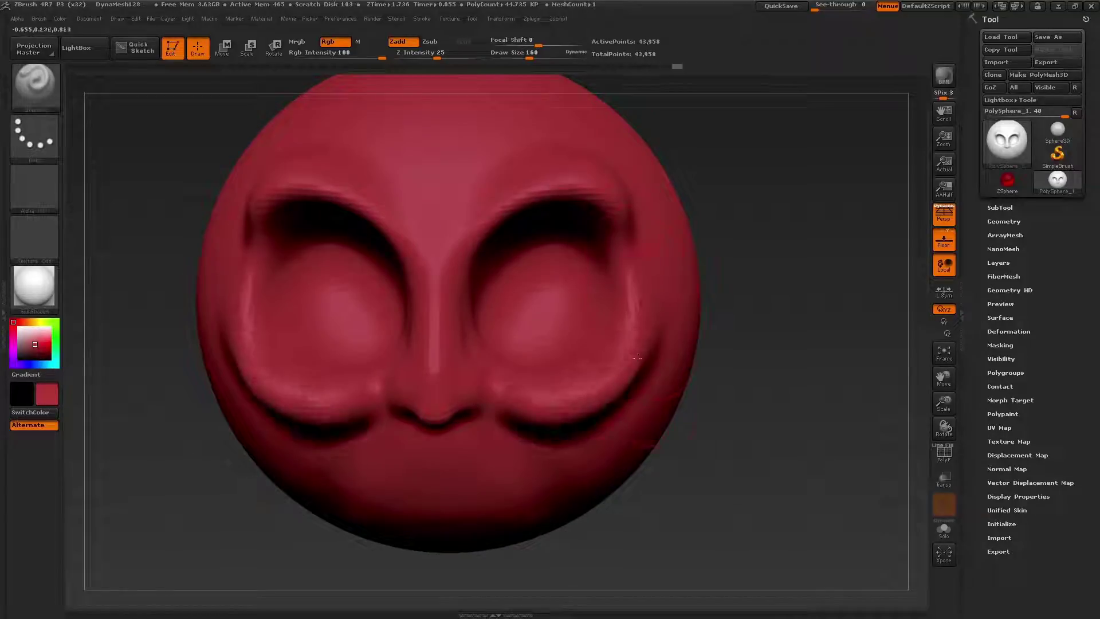
{"action": "key", "text": "b"}
{"action": "key", "text": "c"}
{"action": "key", "text": "b"}
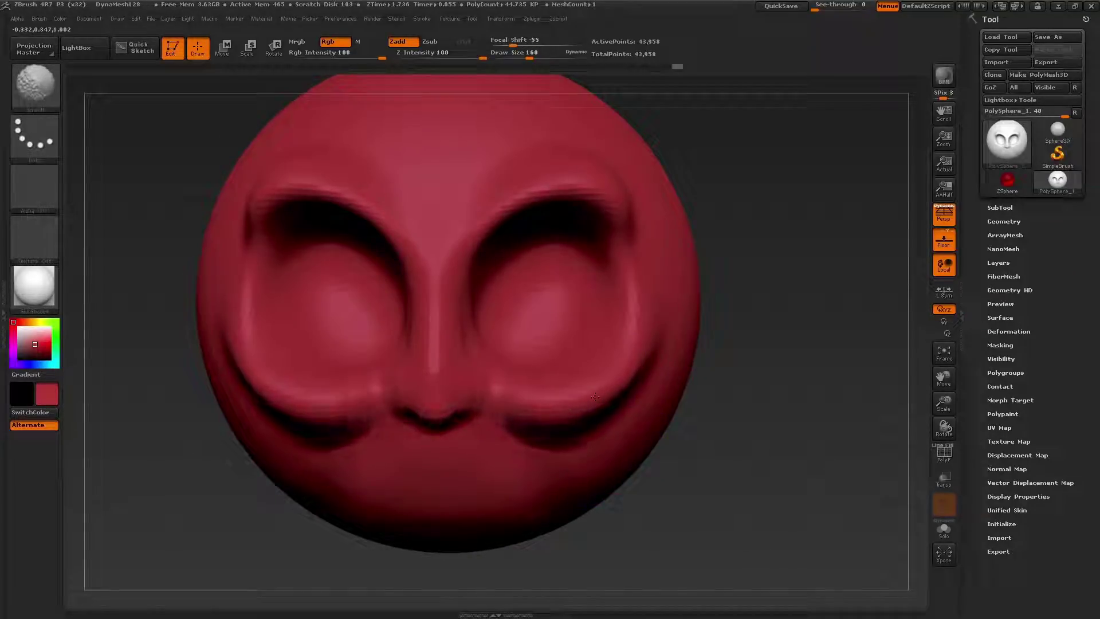
{"action": "key", "text": "b"}
{"action": "key", "text": "s"}
{"action": "key", "text": "t"}
Reduce the draw size to 75 and sculpt a vertical relief on the temple beside the eye, smoothing its surface
{"action": "key", "text": "s"}
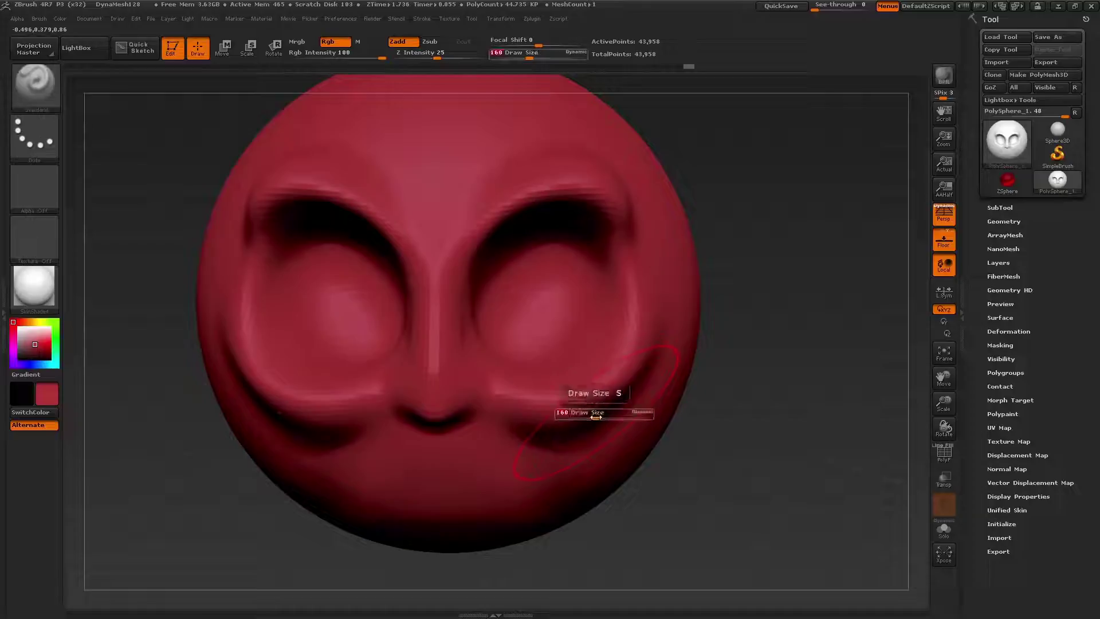
{"action": "left_click_drag", "start_coordinate": [596, 417], "coordinate": [584, 417]}
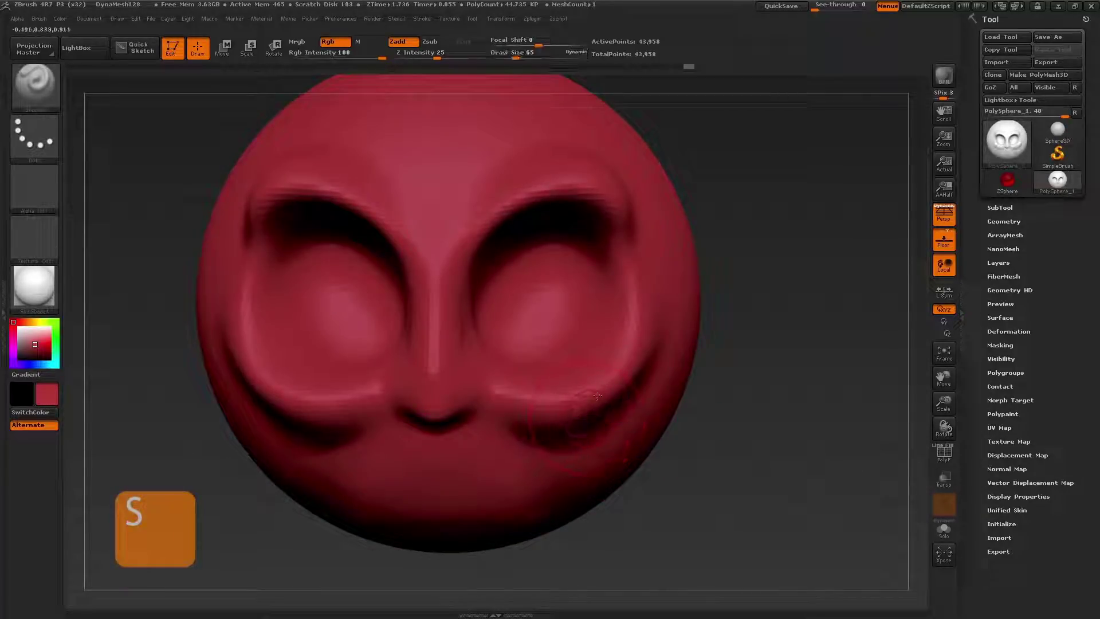
{"action": "mouse_move", "coordinate": [802, 298]}
{"action": "left_mouse_down"}
{"action": "mouse_move", "coordinate": [666, 285]}
{"action": "mouse_move", "coordinate": [643, 348]}
{"action": "mouse_move", "coordinate": [660, 274]}
{"action": "left_mouse_up"}
{"action": "key", "text": "s"}
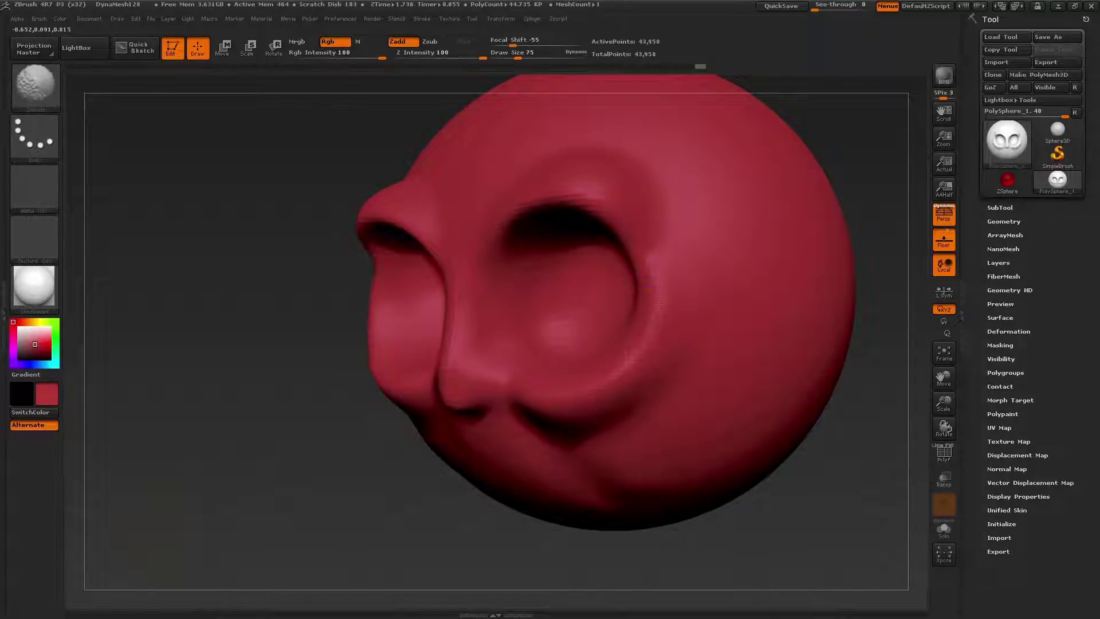
{"action": "left_click_drag", "start_coordinate": [730, 178], "coordinate": [746, 328]}
{"action": "left_click_drag", "start_coordinate": [737, 220], "coordinate": [745, 198], "text": "shift"}
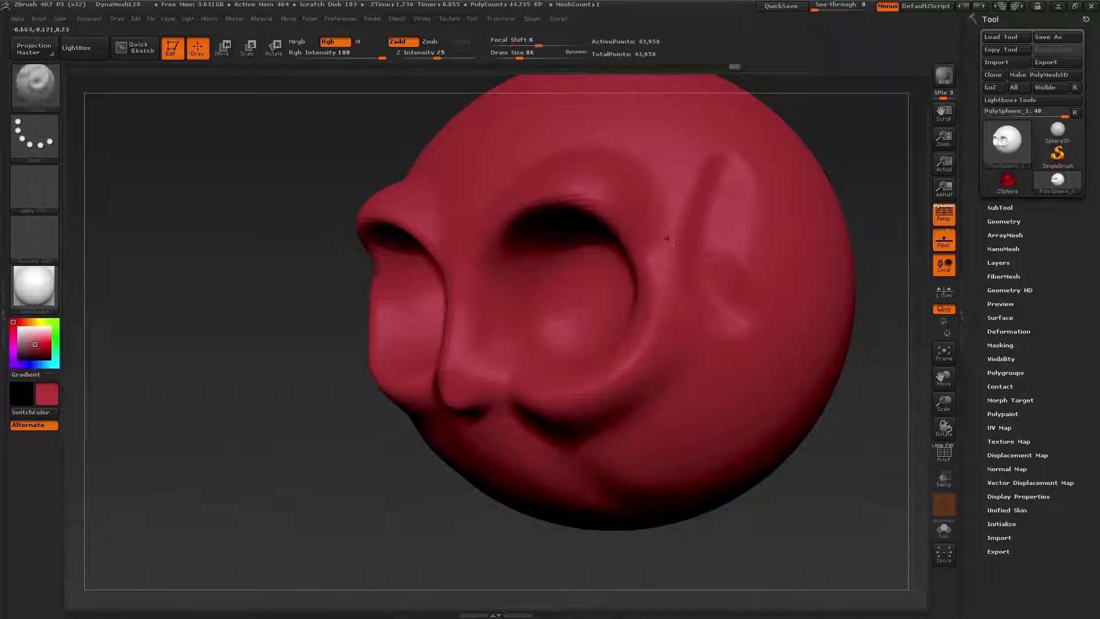
Set the draw size to 109, build up the area between the eye and temple, and smooth the temple relief
{"action": "key", "text": "s"}
{"action": "left_click_drag", "start_coordinate": [679, 246], "coordinate": [679, 246]}
{"action": "mouse_move", "coordinate": [679, 335]}
{"action": "left_mouse_down"}
{"action": "mouse_move", "coordinate": [668, 304]}
{"action": "mouse_move", "coordinate": [678, 192]}
{"action": "left_mouse_up"}
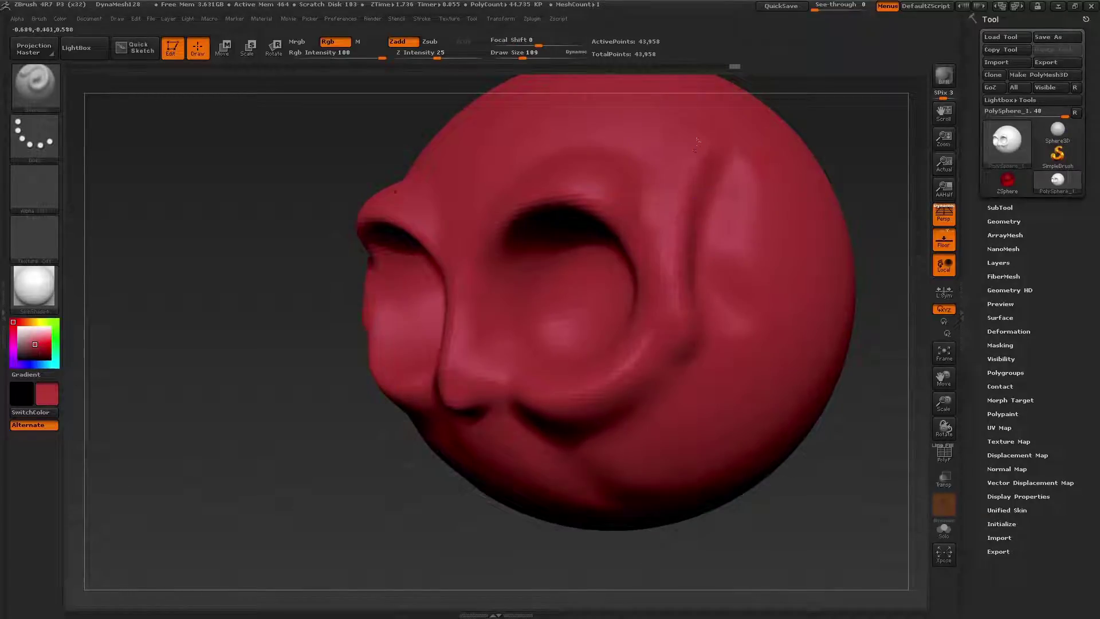
{"action": "right_click_drag", "start_coordinate": [803, 228], "coordinate": [764, 204]}
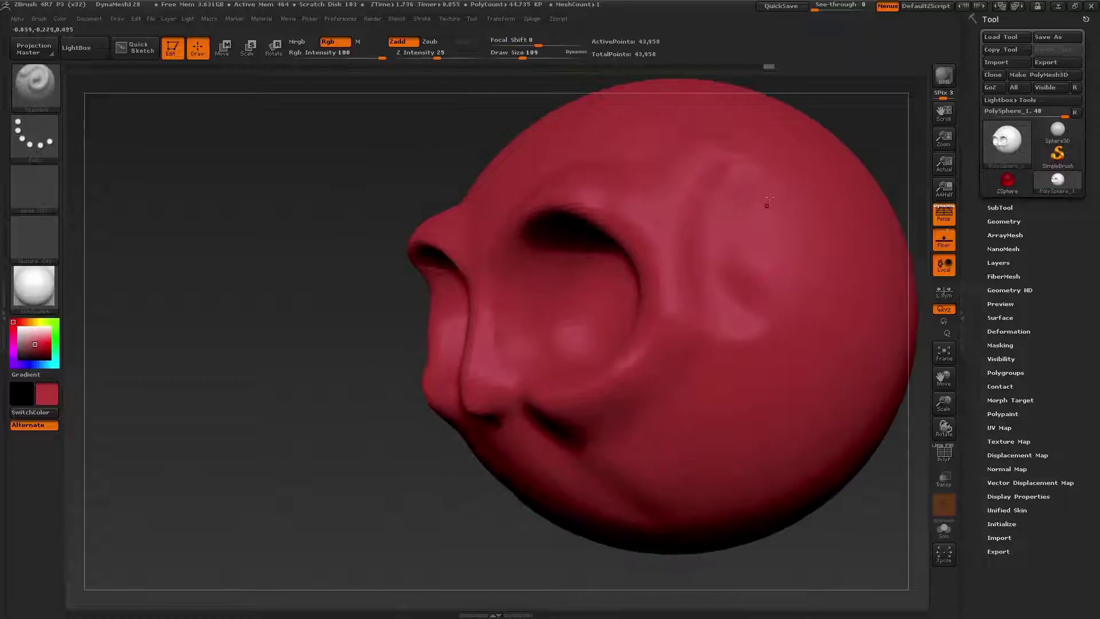
{"action": "mouse_move", "coordinate": [725, 188]}
{"action": "left_mouse_down"}
{"action": "mouse_move", "coordinate": [739, 264]}
{"action": "mouse_move", "coordinate": [766, 321]}
{"action": "left_mouse_up"}
{"action": "left_click_drag", "start_coordinate": [772, 250], "coordinate": [745, 194], "text": "shift"}
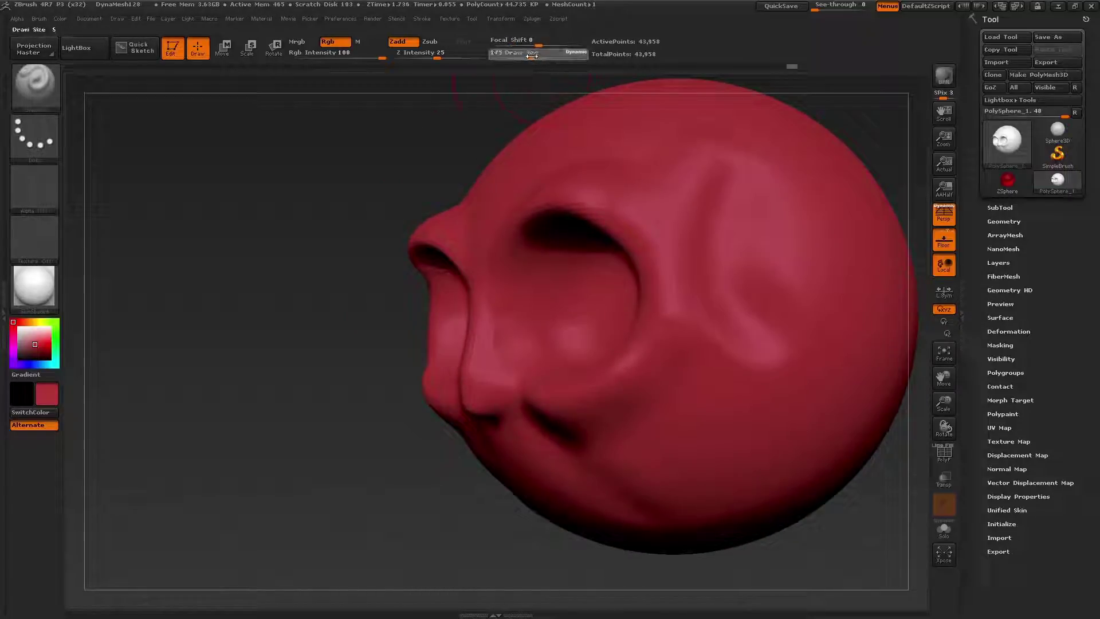
Sculpt a bulge for the mouth and chin below the nose with draw size 145, and smooth it
{"action": "left_click_drag", "start_coordinate": [533, 56], "coordinate": [526, 56]}
{"action": "left_click_drag", "start_coordinate": [558, 501], "coordinate": [544, 496]}
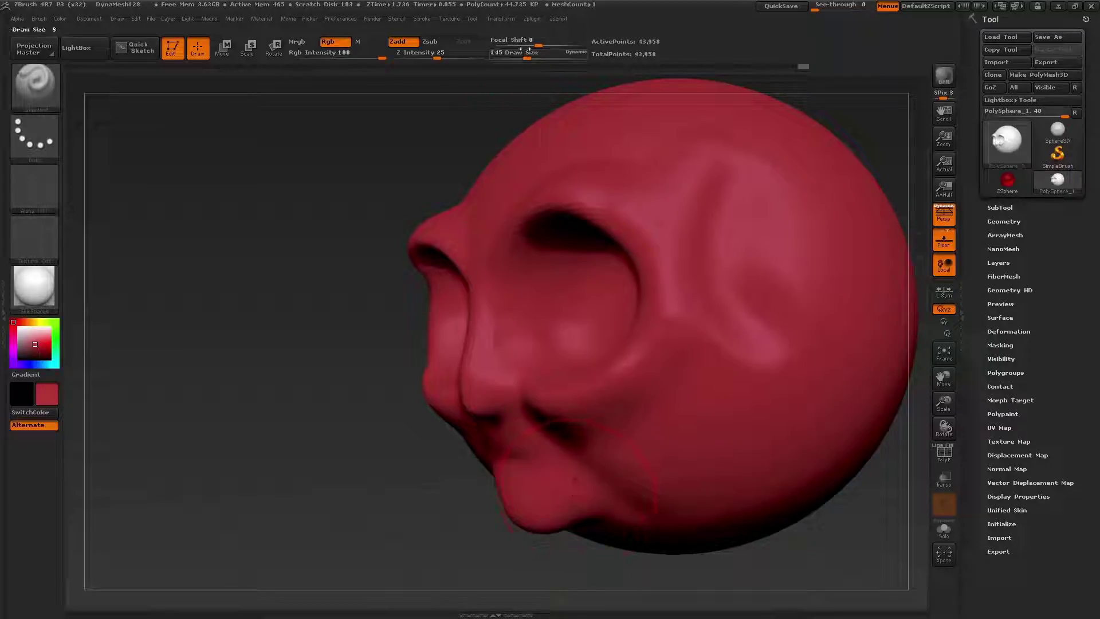
{"action": "left_click_drag", "start_coordinate": [527, 55], "coordinate": [514, 56]}
{"action": "left_click_drag", "start_coordinate": [551, 522], "coordinate": [508, 504], "text": "shift"}
{"action": "left_click_drag", "start_coordinate": [442, 533], "coordinate": [515, 424]}
{"action": "key", "text": "s"}
{"action": "left_click_drag", "start_coordinate": [541, 539], "coordinate": [550, 540]}
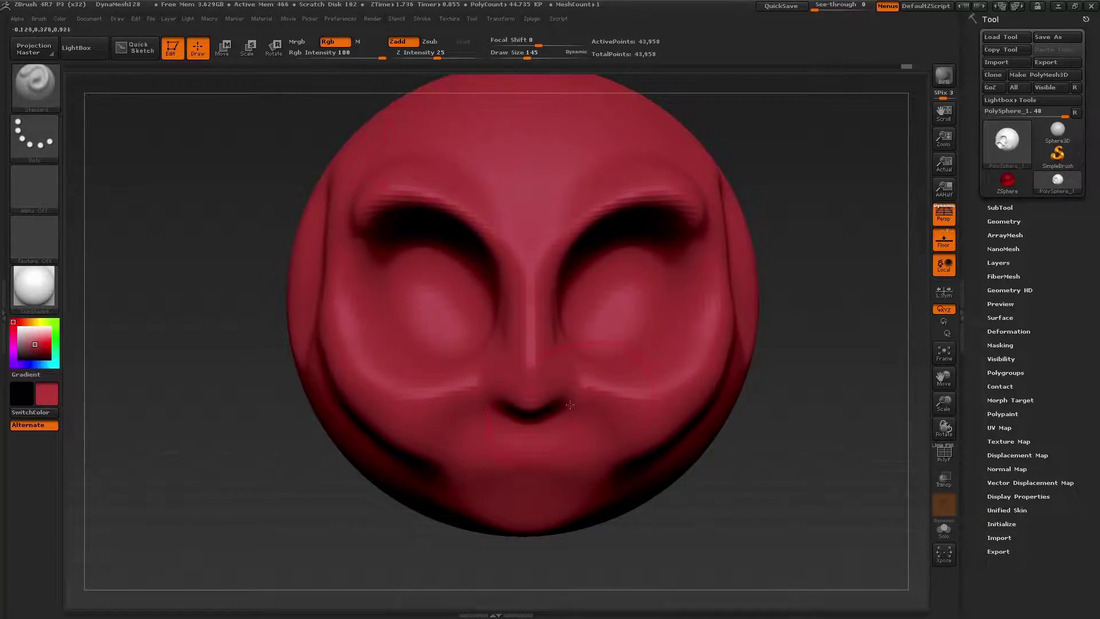
Lower the brush's Z Intensity below 12 and reduce its draw size to 59
{"action": "key", "text": "u"}
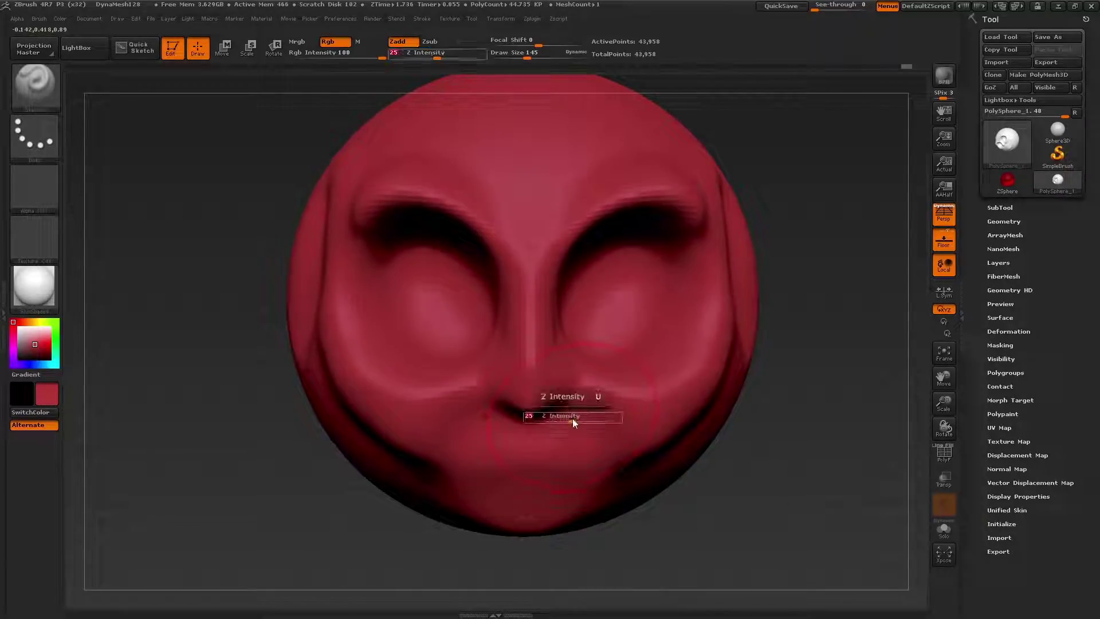
{"action": "left_click_drag", "start_coordinate": [571, 420], "coordinate": [562, 421]}
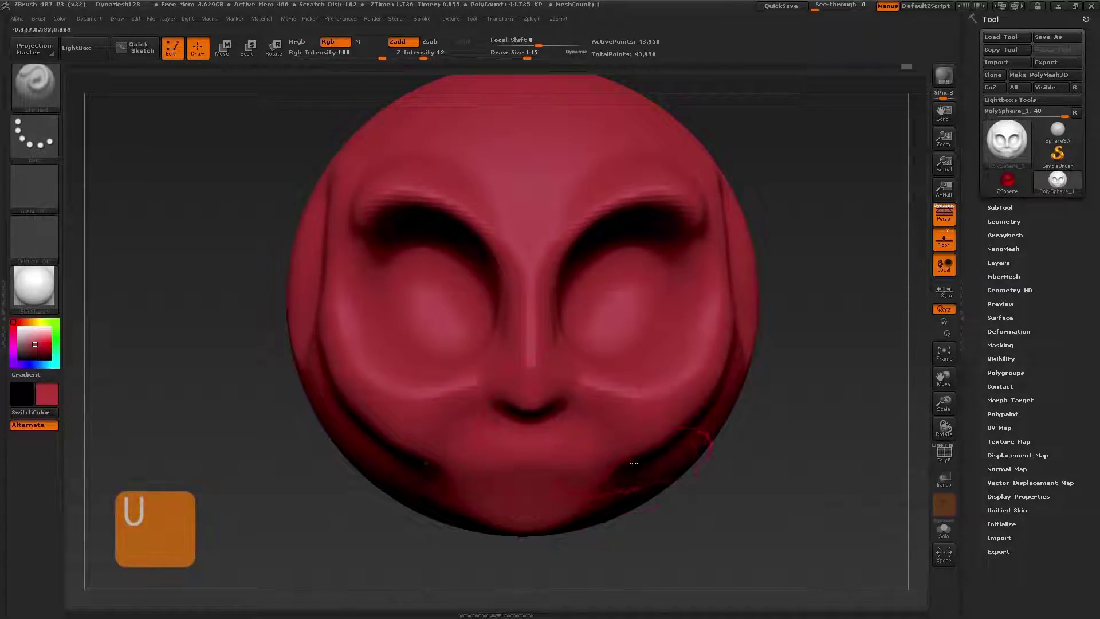
{"action": "key", "text": "u"}
{"action": "left_click_drag", "start_coordinate": [632, 459], "coordinate": [626, 460]}
{"action": "right_click_drag", "start_coordinate": [662, 469], "coordinate": [634, 453]}
{"action": "key", "text": "s"}
{"action": "left_click_drag", "start_coordinate": [634, 453], "coordinate": [616, 454]}
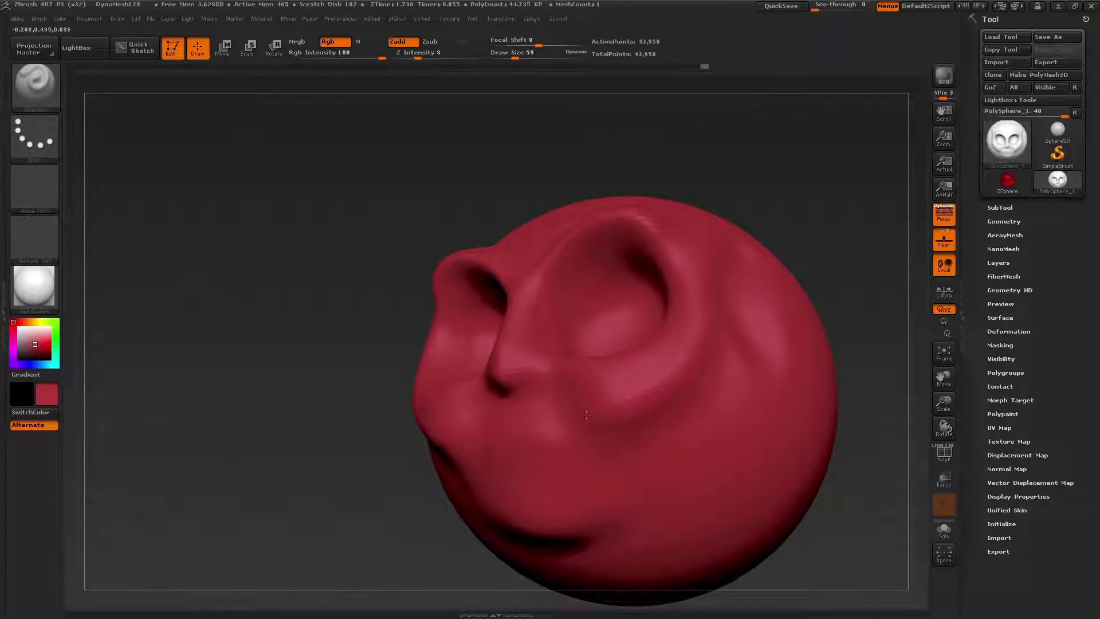
Sculpt three stacked curved ridges on the cheek below the eye at Z Intensity 22, 35 and 52
{"action": "key", "text": "u"}
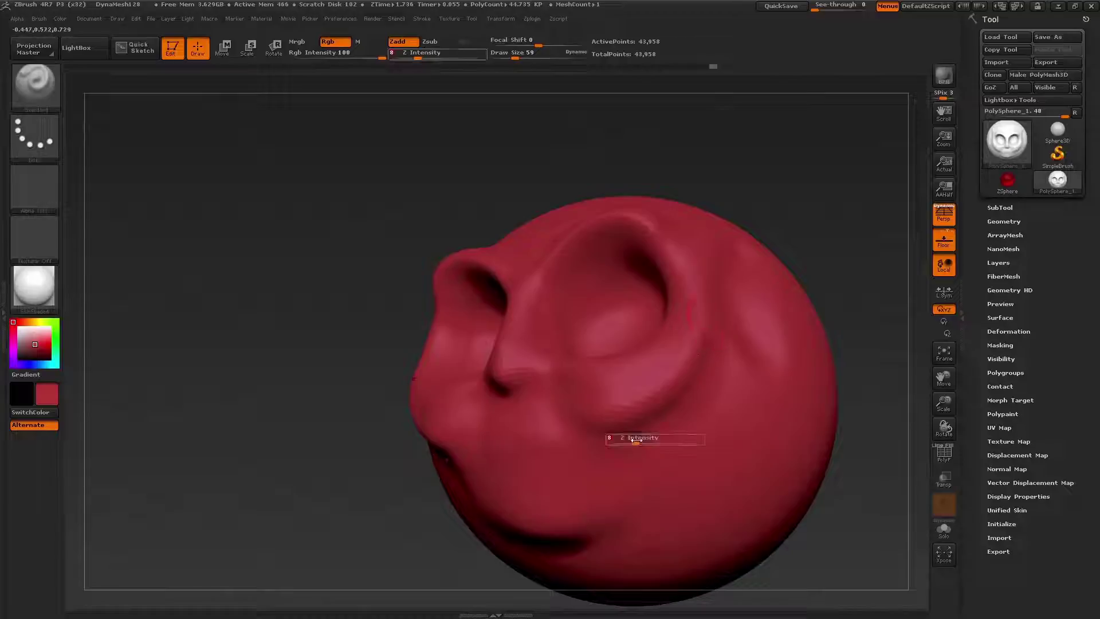
{"action": "left_click_drag", "start_coordinate": [613, 439], "coordinate": [622, 439]}
{"action": "mouse_move", "coordinate": [564, 405]}
{"action": "left_mouse_down"}
{"action": "mouse_move", "coordinate": [610, 427]}
{"action": "mouse_move", "coordinate": [638, 414]}
{"action": "mouse_move", "coordinate": [609, 413]}
{"action": "mouse_move", "coordinate": [674, 356]}
{"action": "left_mouse_up"}
{"action": "key", "text": "u"}
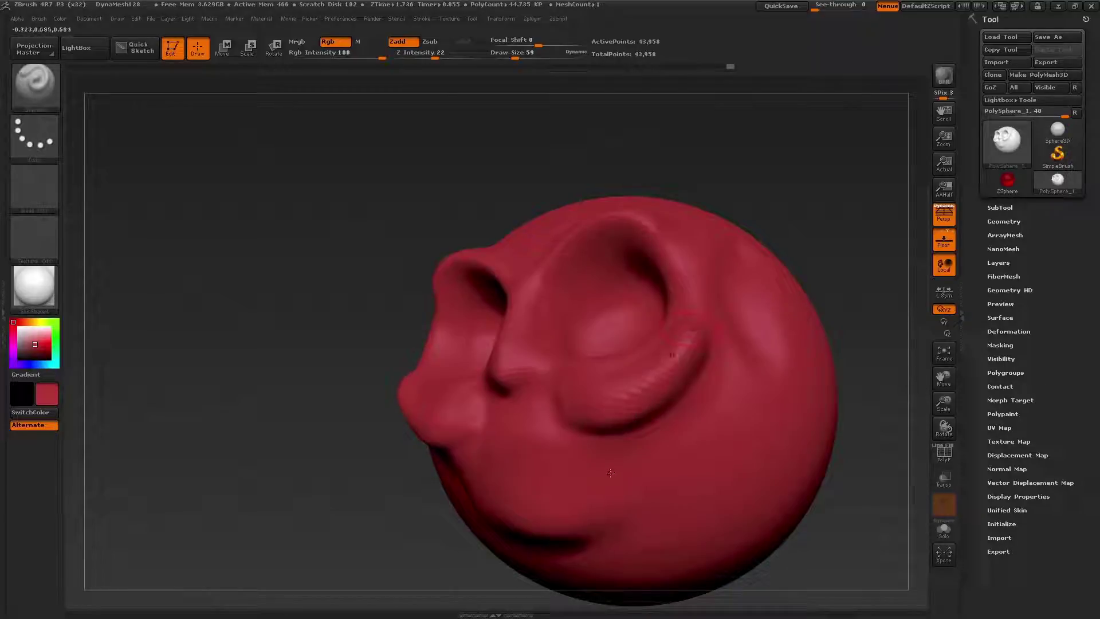
{"action": "key", "text": "u"}
{"action": "mouse_move", "coordinate": [610, 468]}
{"action": "left_mouse_down"}
{"action": "mouse_move", "coordinate": [624, 469]}
{"action": "mouse_move", "coordinate": [716, 367]}
{"action": "left_mouse_up"}
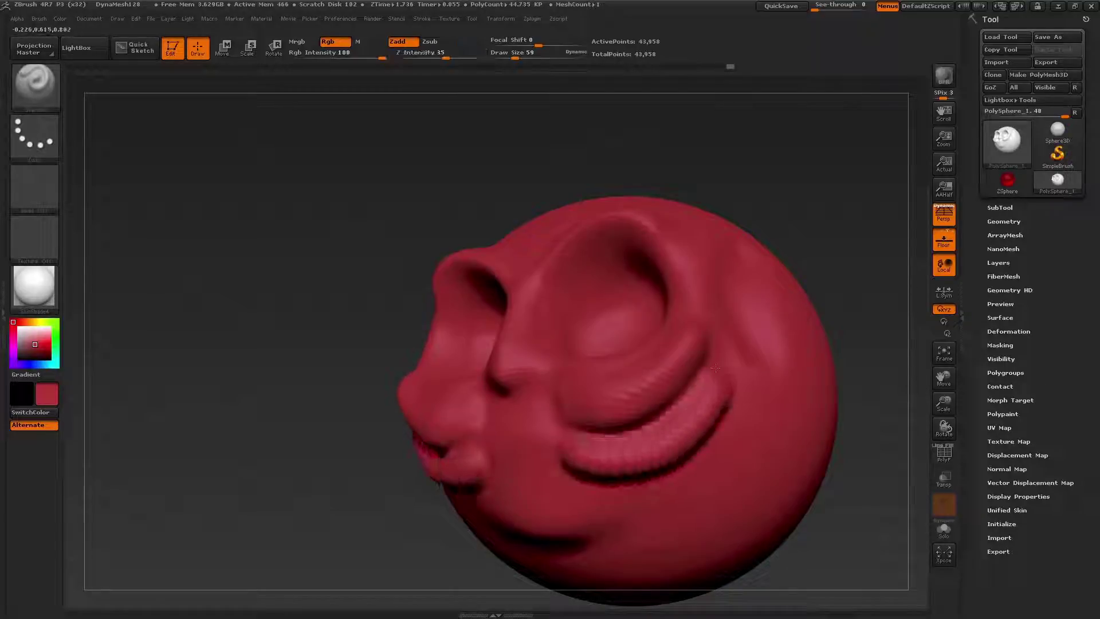
{"action": "key", "text": "u"}
{"action": "left_click_drag", "start_coordinate": [607, 494], "coordinate": [736, 433]}
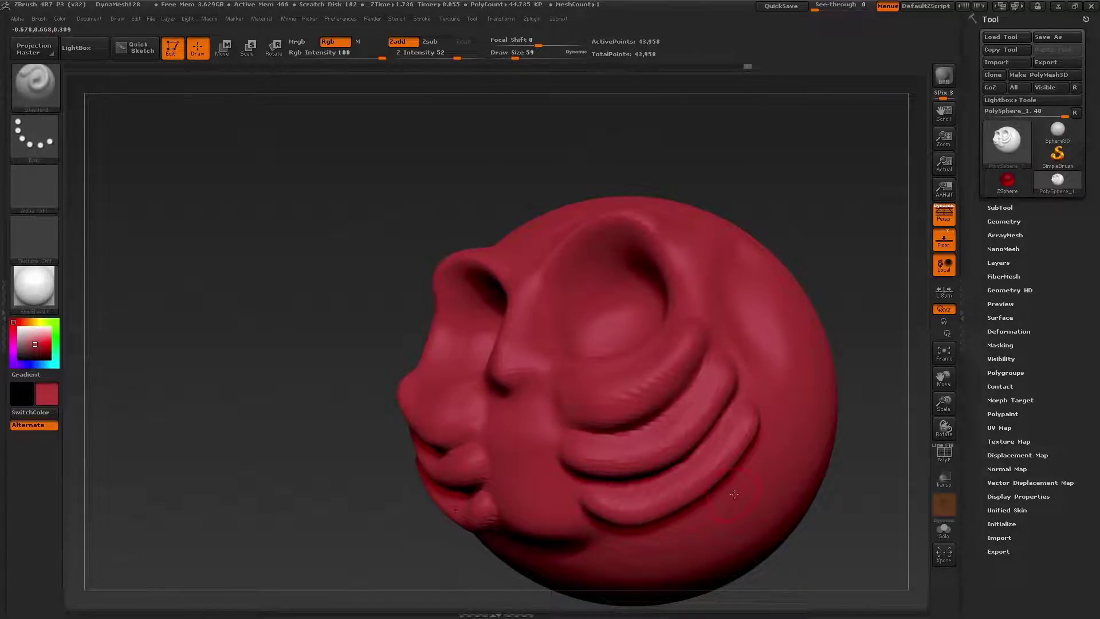
Sculpt a fourth curved ridge along the jaw and deepen the grooves between the cheek ridges
{"action": "right_click_drag", "start_coordinate": [732, 498], "coordinate": [738, 432]}
{"action": "mouse_move", "coordinate": [637, 541]}
{"action": "left_mouse_down"}
{"action": "mouse_move", "coordinate": [702, 520]}
{"action": "mouse_move", "coordinate": [746, 470]}
{"action": "mouse_move", "coordinate": [762, 475]}
{"action": "left_mouse_up"}
{"action": "left_click_drag", "start_coordinate": [587, 478], "coordinate": [718, 431]}
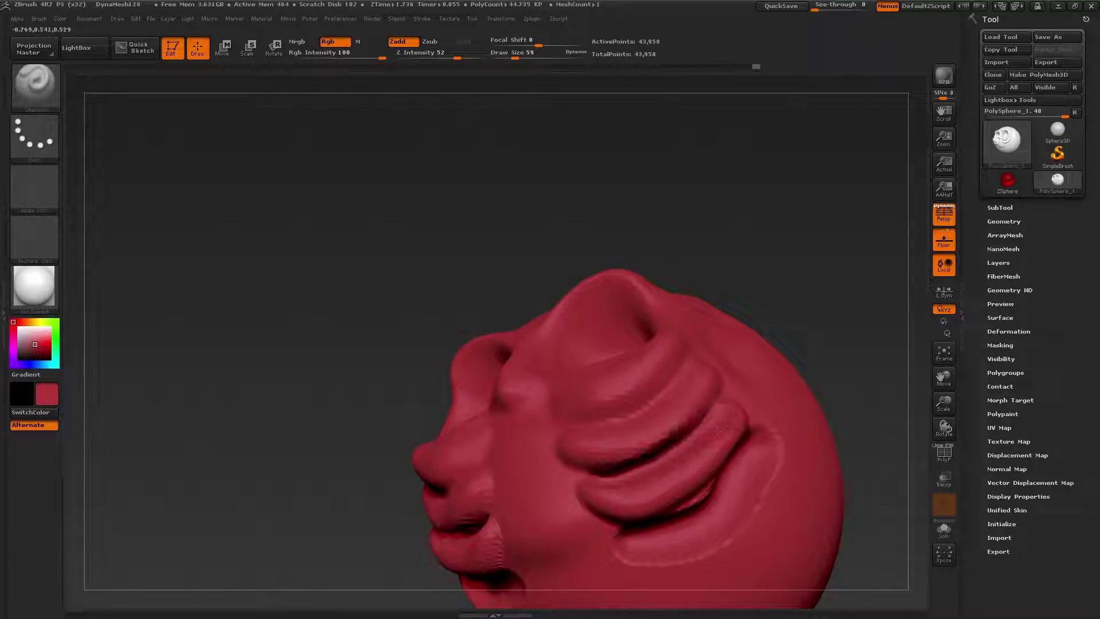
{"action": "left_click_drag", "start_coordinate": [588, 430], "coordinate": [685, 372]}
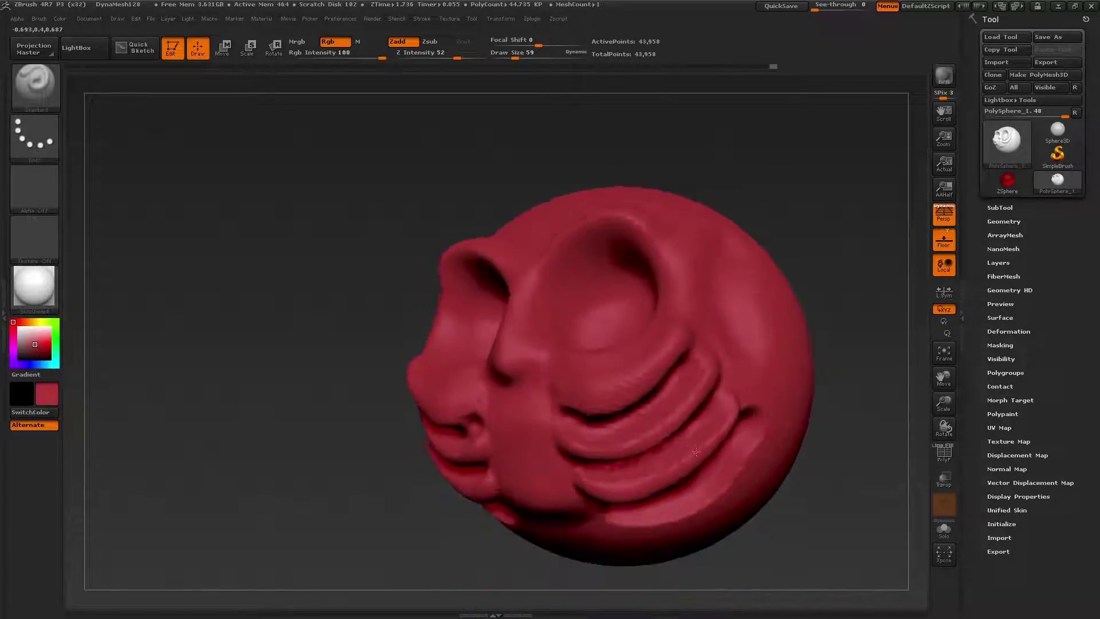
Try the brush's Focal Shift at negative and positive values, then set it to -57
{"action": "mouse_move", "coordinate": [682, 395]}
{"action": "right_mouse_down"}
{"action": "mouse_move", "coordinate": [708, 452]}
{"action": "mouse_move", "coordinate": [627, 364]}
{"action": "right_mouse_up"}
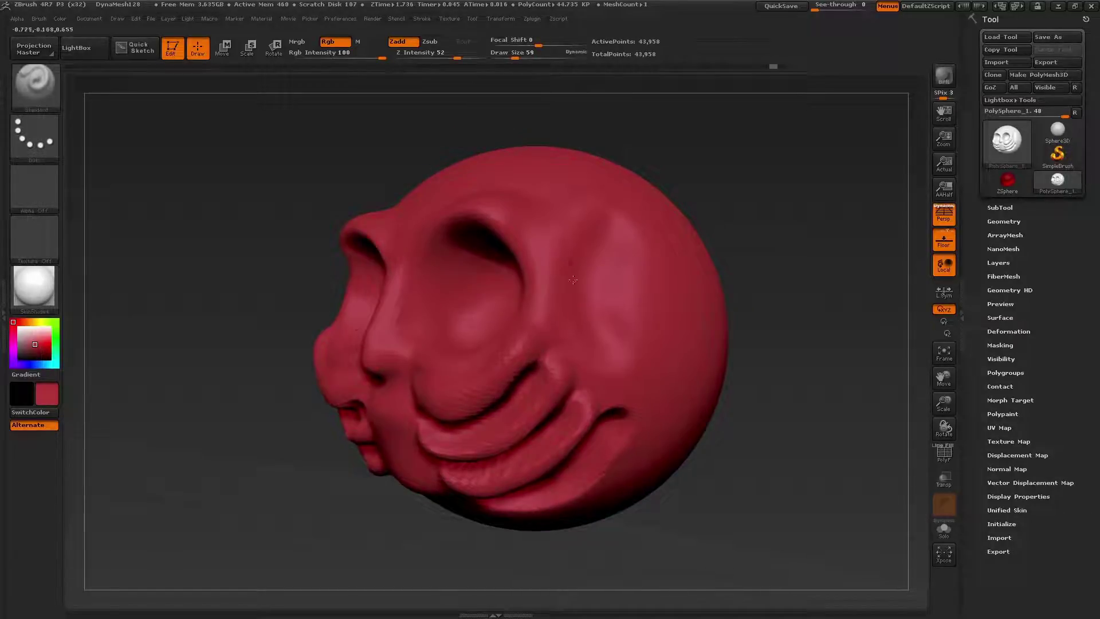
{"action": "key", "text": "o"}
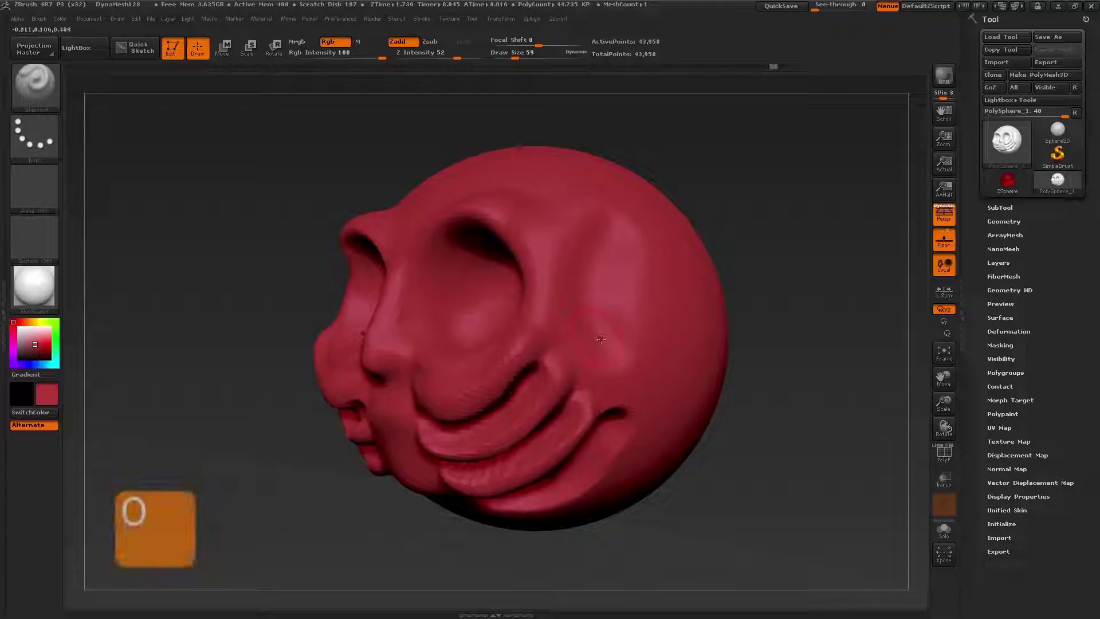
{"action": "left_click_drag", "start_coordinate": [600, 341], "coordinate": [591, 341]}
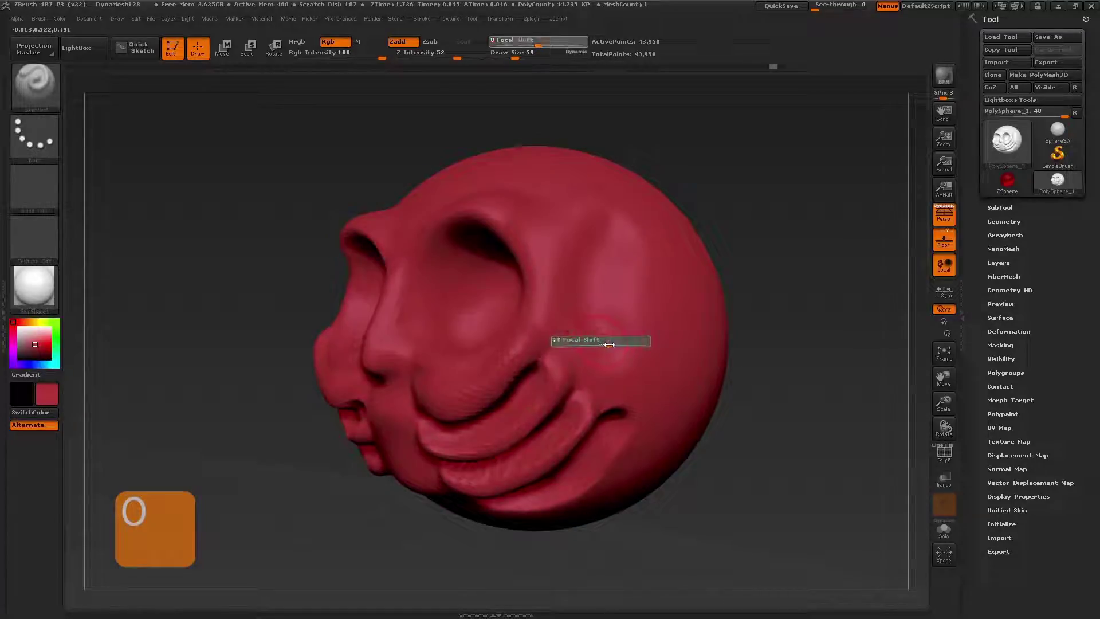
{"action": "key", "text": "o"}
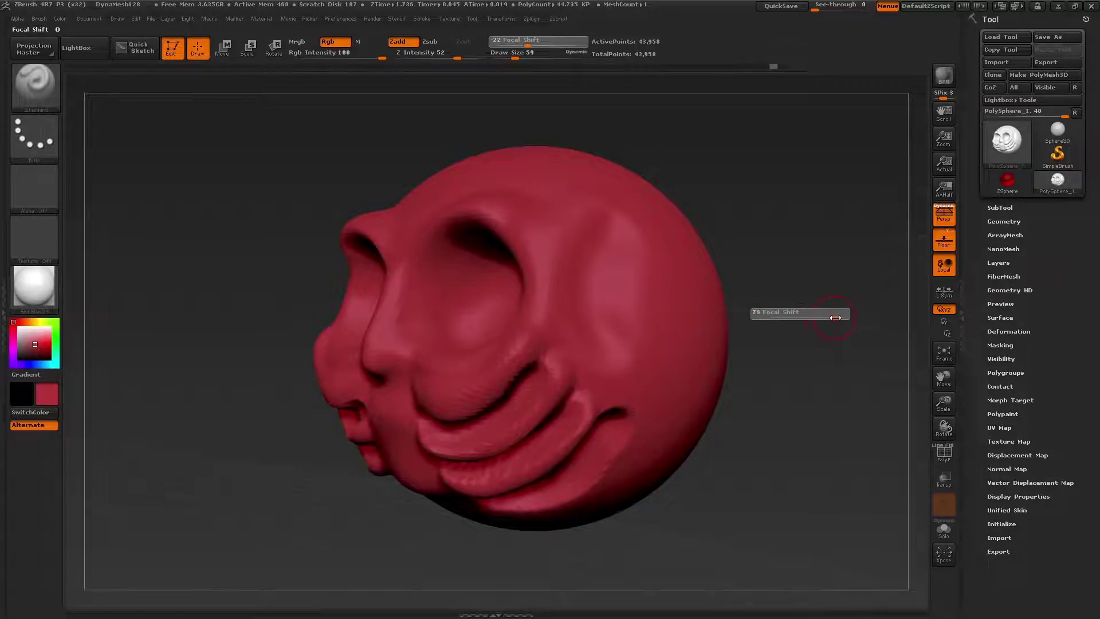
{"action": "left_click_drag", "start_coordinate": [806, 317], "coordinate": [802, 319]}
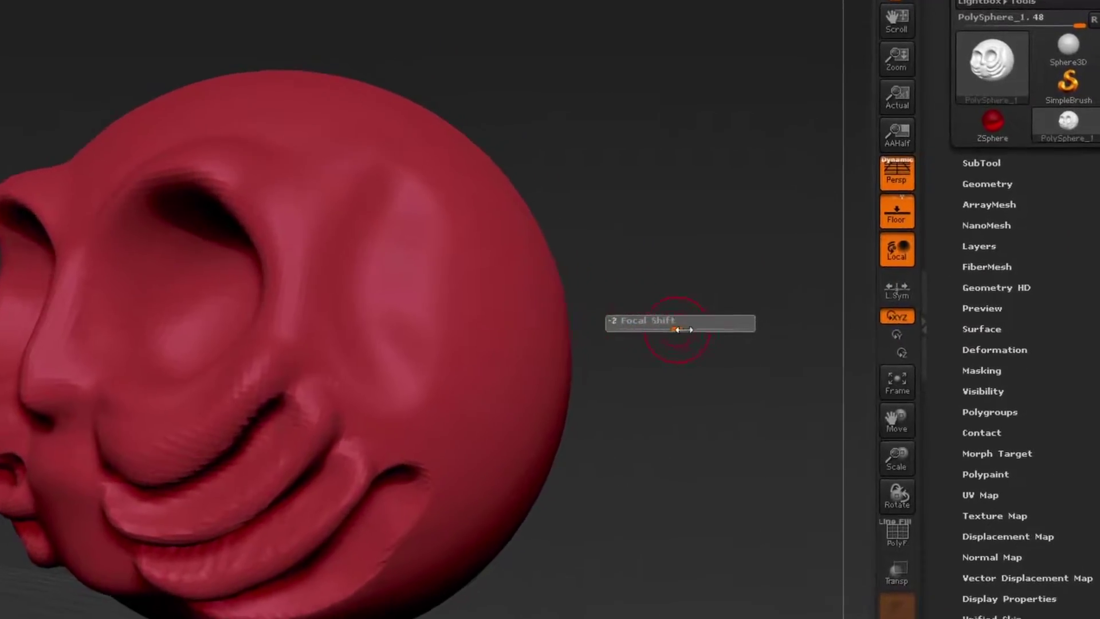
{"action": "left_click_drag", "start_coordinate": [682, 329], "coordinate": [637, 331]}
{"action": "mouse_move", "coordinate": [508, 342]}
{"action": "left_mouse_down"}
{"action": "mouse_move", "coordinate": [614, 338]}
{"action": "mouse_move", "coordinate": [507, 341]}
{"action": "left_mouse_up"}
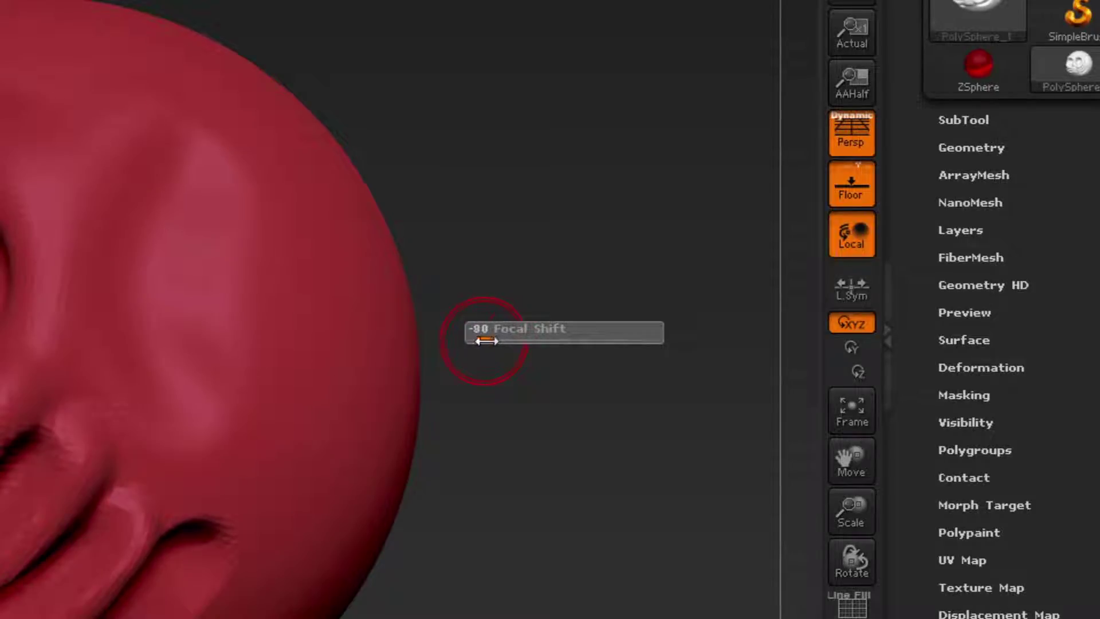
{"action": "left_click_drag", "start_coordinate": [485, 341], "coordinate": [602, 339]}
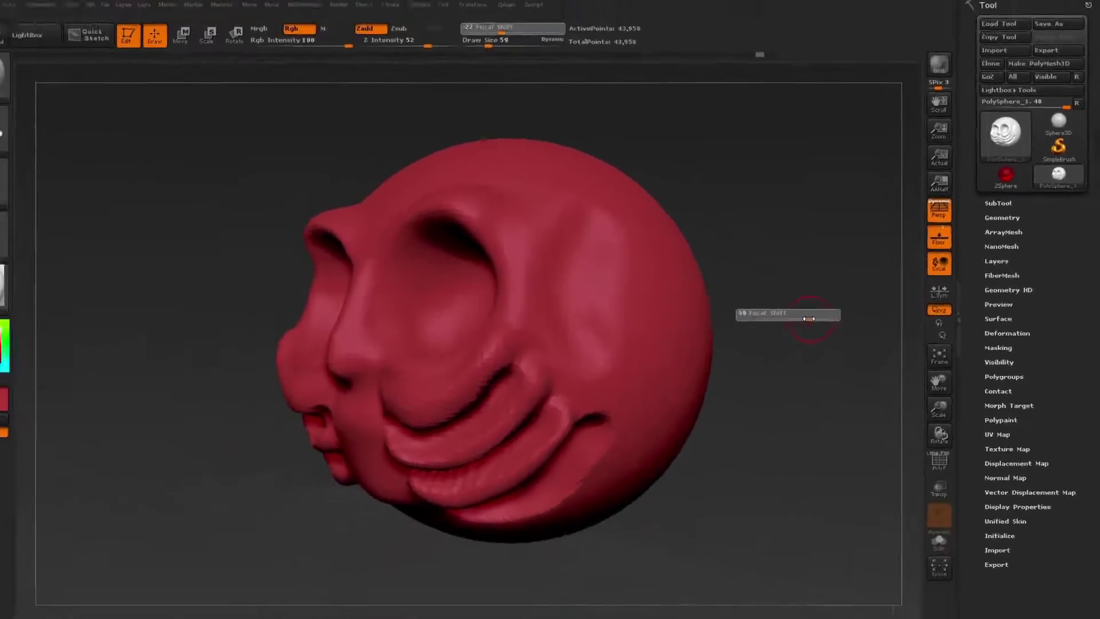
{"action": "left_click_drag", "start_coordinate": [809, 318], "coordinate": [774, 317]}
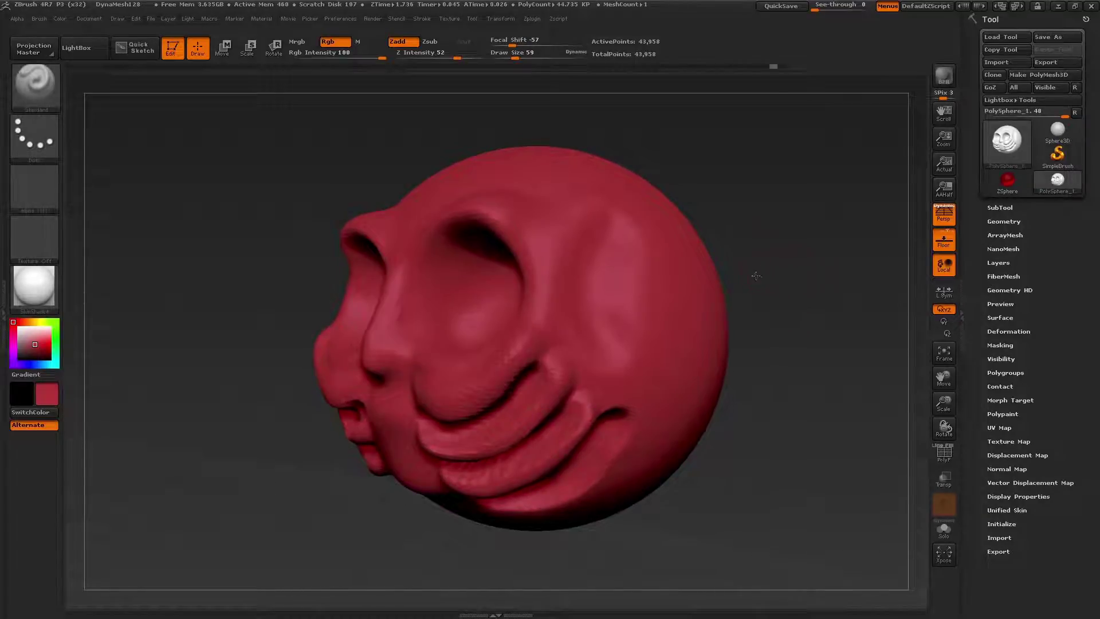
Sculpt upright wavy ridges on the side of the head at Focal Shift -57, 74 and one further setting
{"action": "left_click_drag", "start_coordinate": [756, 276], "coordinate": [674, 277]}
{"action": "left_click_drag", "start_coordinate": [665, 349], "coordinate": [714, 171]}
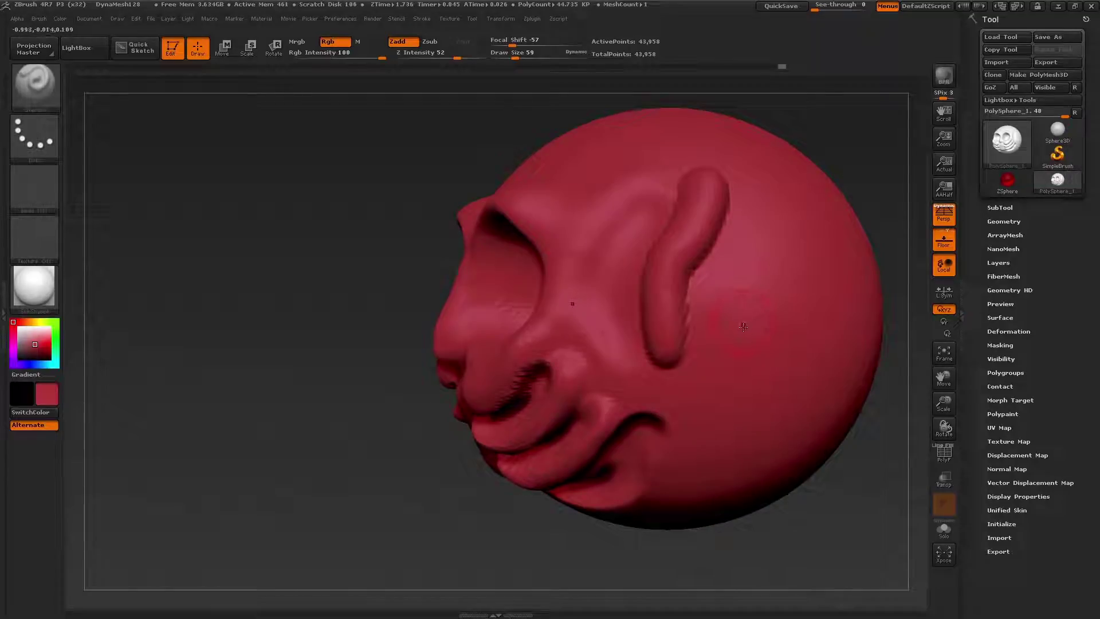
{"action": "key", "text": "o"}
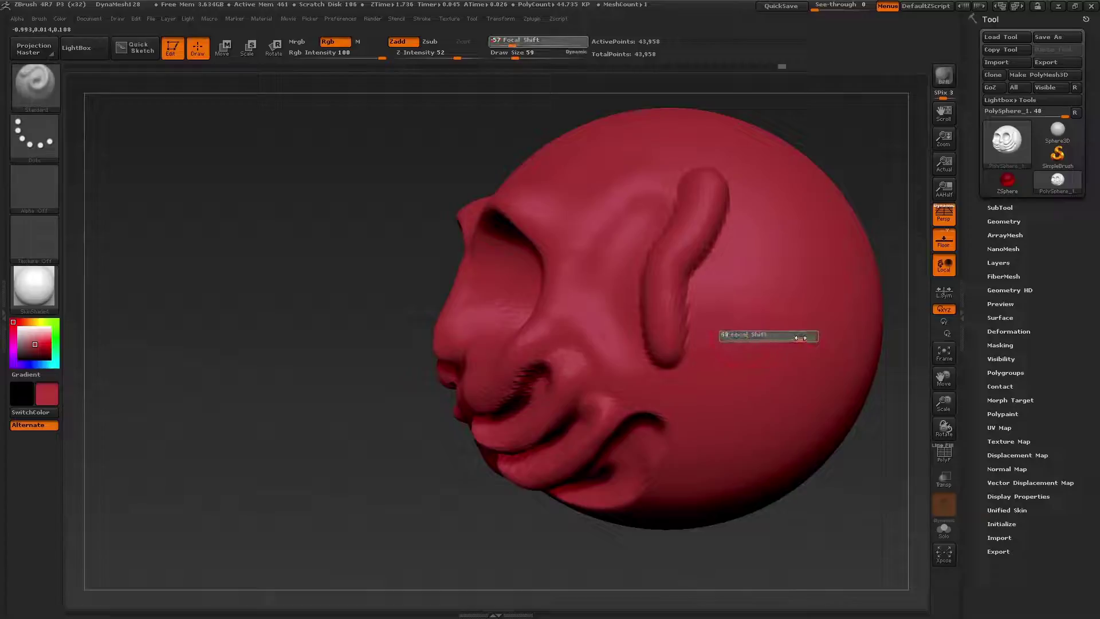
{"action": "left_click_drag", "start_coordinate": [801, 337], "coordinate": [806, 338]}
{"action": "mouse_move", "coordinate": [717, 371]}
{"action": "left_mouse_down"}
{"action": "mouse_move", "coordinate": [742, 272]}
{"action": "mouse_move", "coordinate": [786, 207]}
{"action": "left_mouse_up"}
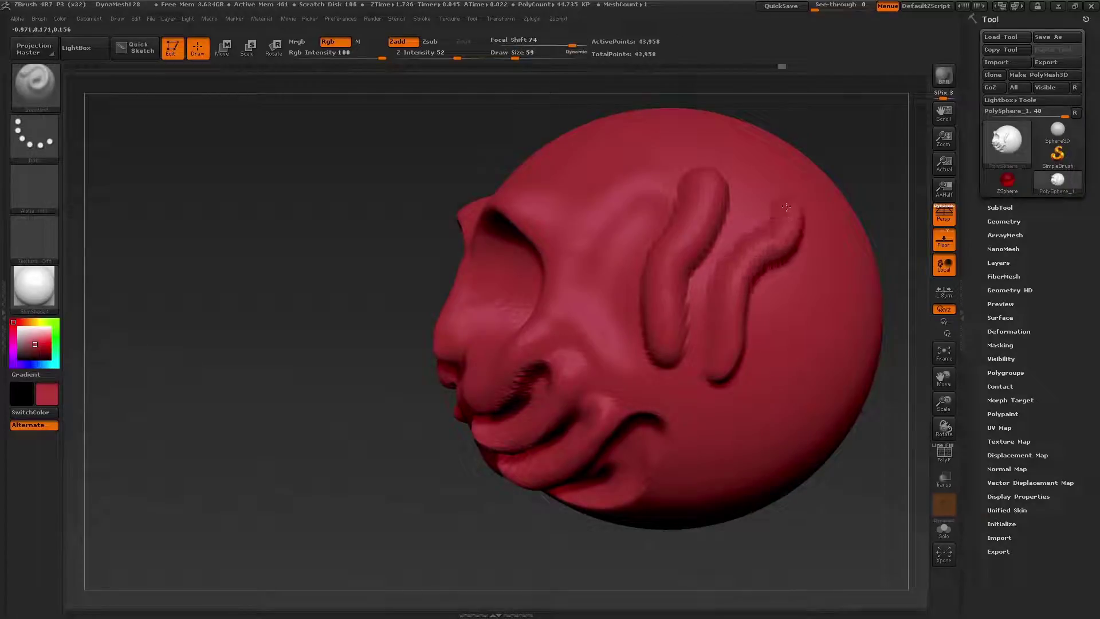
{"action": "key", "text": "o"}
{"action": "left_click_drag", "start_coordinate": [801, 344], "coordinate": [810, 343]}
{"action": "left_click", "coordinate": [763, 379]}
{"action": "left_click_drag", "start_coordinate": [764, 378], "coordinate": [799, 298]}
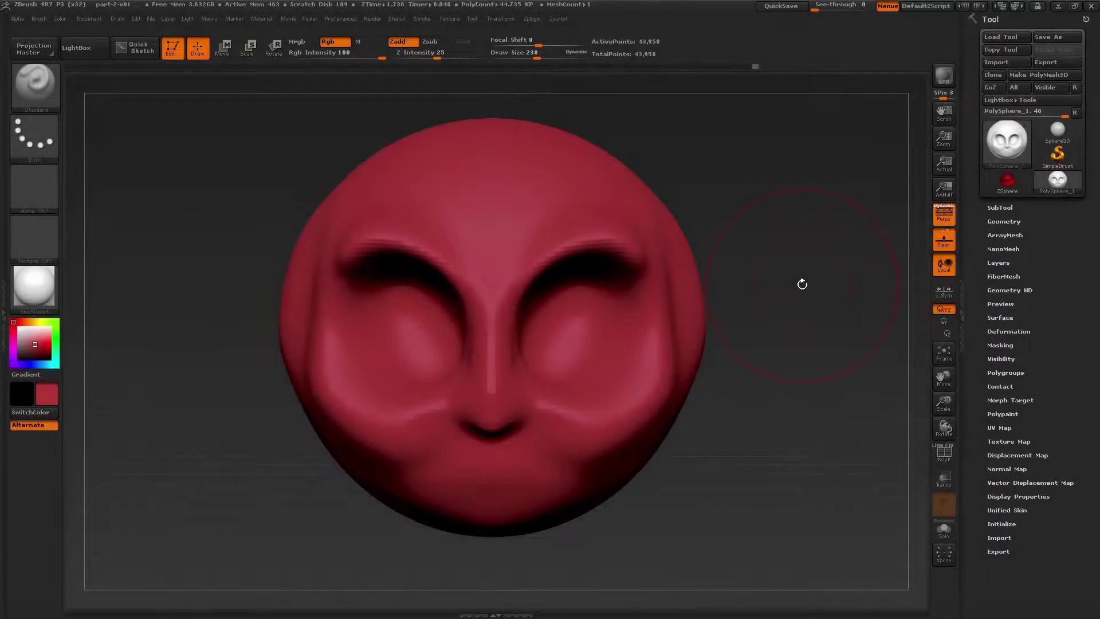
Switch to the ClayBuildup brush, set the draw size to 118, and build up the brow ridge above the eye
{"action": "left_click_drag", "start_coordinate": [802, 284], "coordinate": [793, 268]}
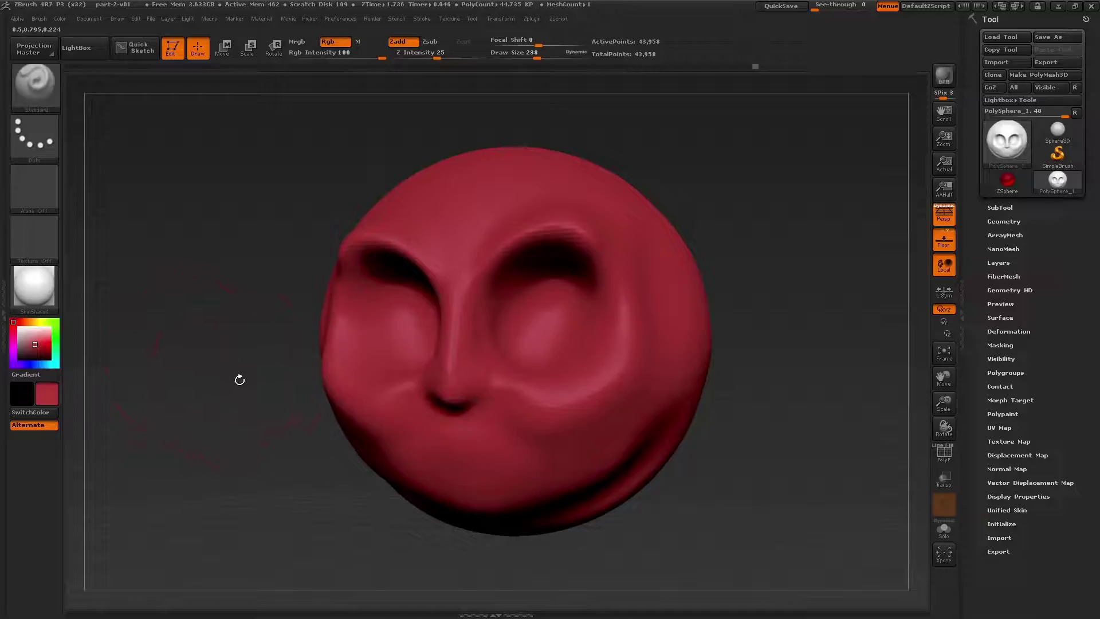
{"action": "left_click_drag", "start_coordinate": [239, 380], "coordinate": [171, 263]}
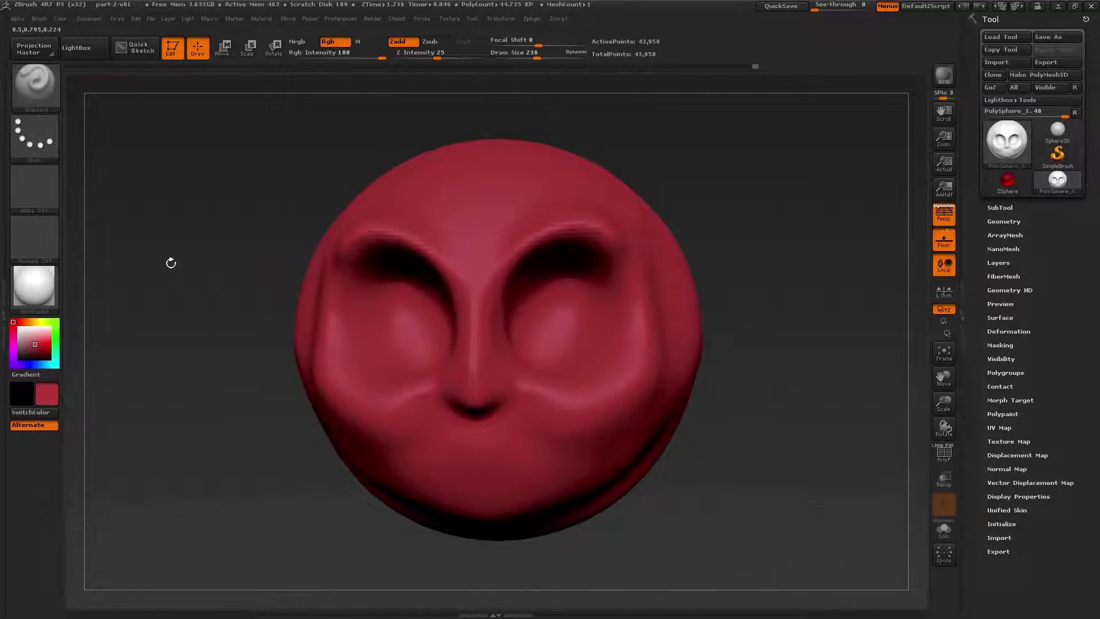
{"action": "left_click", "coordinate": [40, 85]}
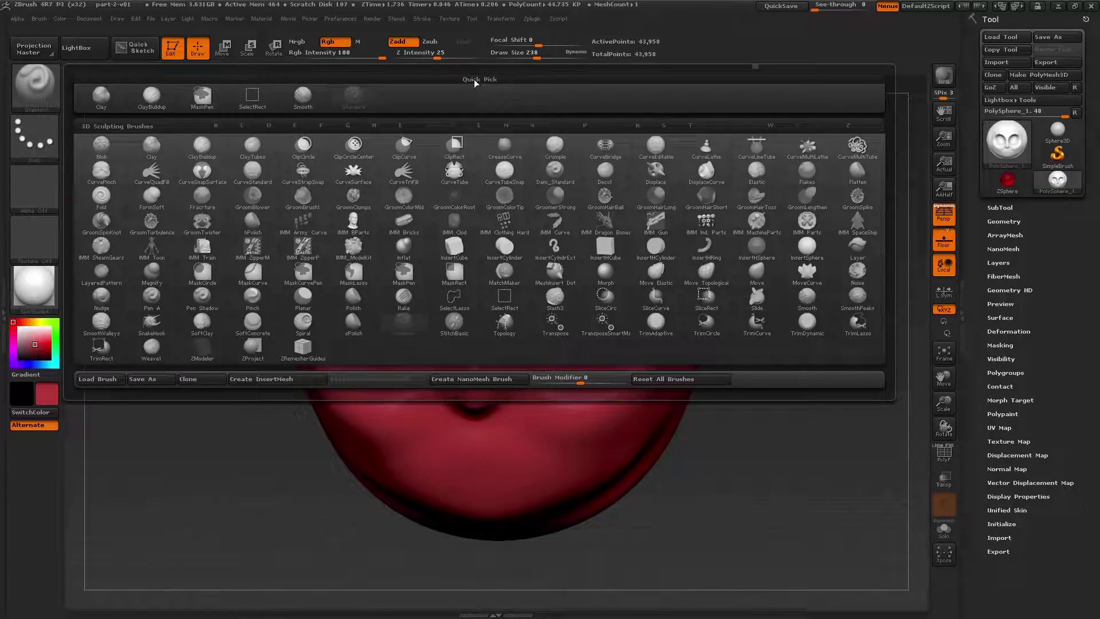
{"action": "left_click", "coordinate": [151, 95]}
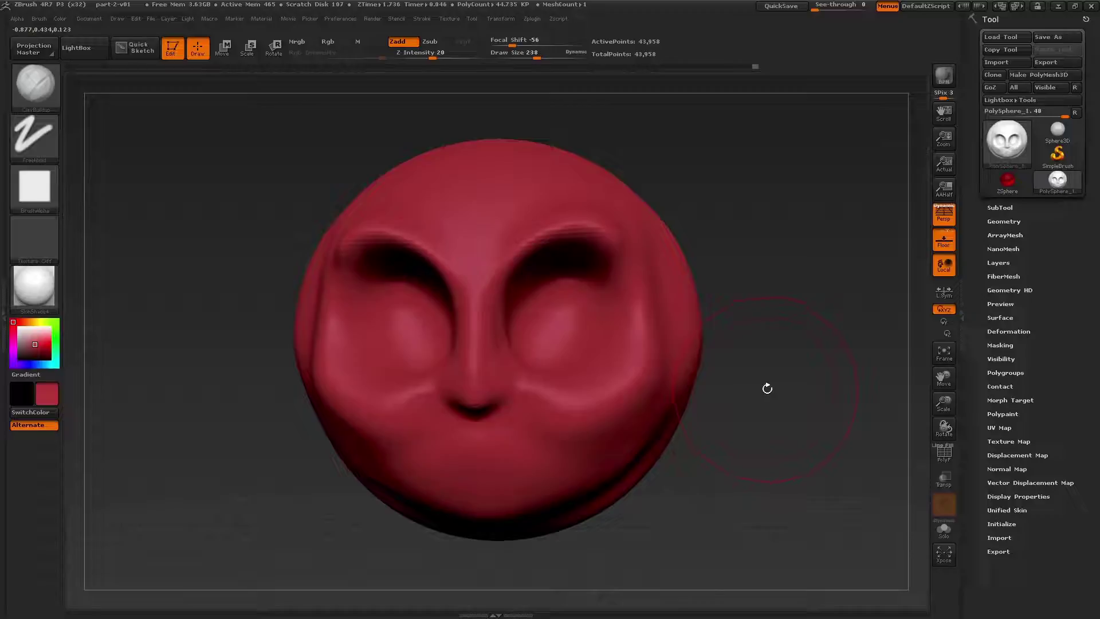
{"action": "left_click_drag", "start_coordinate": [772, 390], "coordinate": [659, 395]}
{"action": "key", "text": "s"}
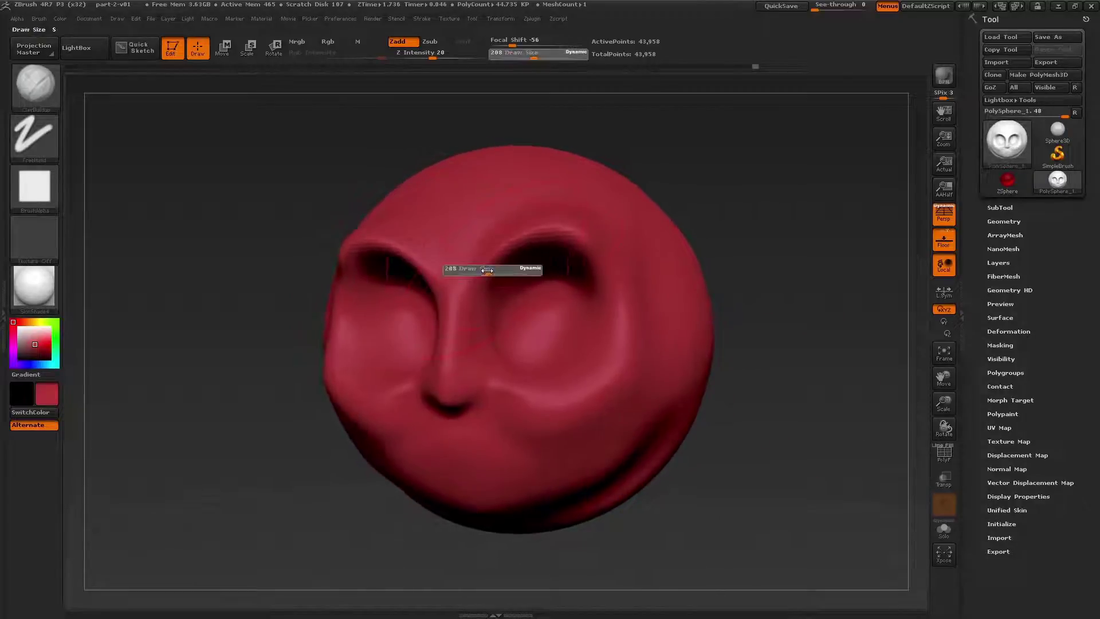
{"action": "mouse_move", "coordinate": [498, 270]}
{"action": "left_mouse_down"}
{"action": "mouse_move", "coordinate": [473, 279]}
{"action": "mouse_move", "coordinate": [541, 241]}
{"action": "mouse_move", "coordinate": [582, 243]}
{"action": "left_mouse_up"}
{"action": "left_click_drag", "start_coordinate": [510, 249], "coordinate": [581, 241]}
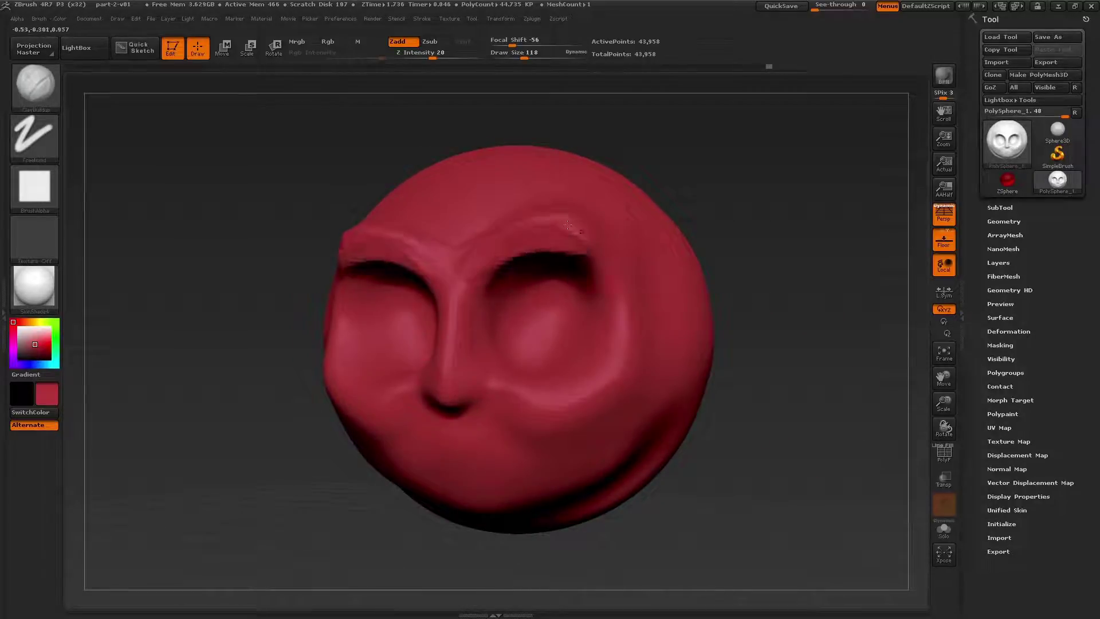
Build up clay on the cheek around the outer and lower edge of the eye socket, and around the nose and mouth
{"action": "mouse_move", "coordinate": [739, 418]}
{"action": "left_mouse_down"}
{"action": "mouse_move", "coordinate": [533, 419]}
{"action": "mouse_move", "coordinate": [576, 450]}
{"action": "mouse_move", "coordinate": [627, 386]}
{"action": "mouse_move", "coordinate": [642, 298]}
{"action": "mouse_move", "coordinate": [630, 383]}
{"action": "mouse_move", "coordinate": [602, 436]}
{"action": "mouse_move", "coordinate": [516, 430]}
{"action": "left_mouse_up"}
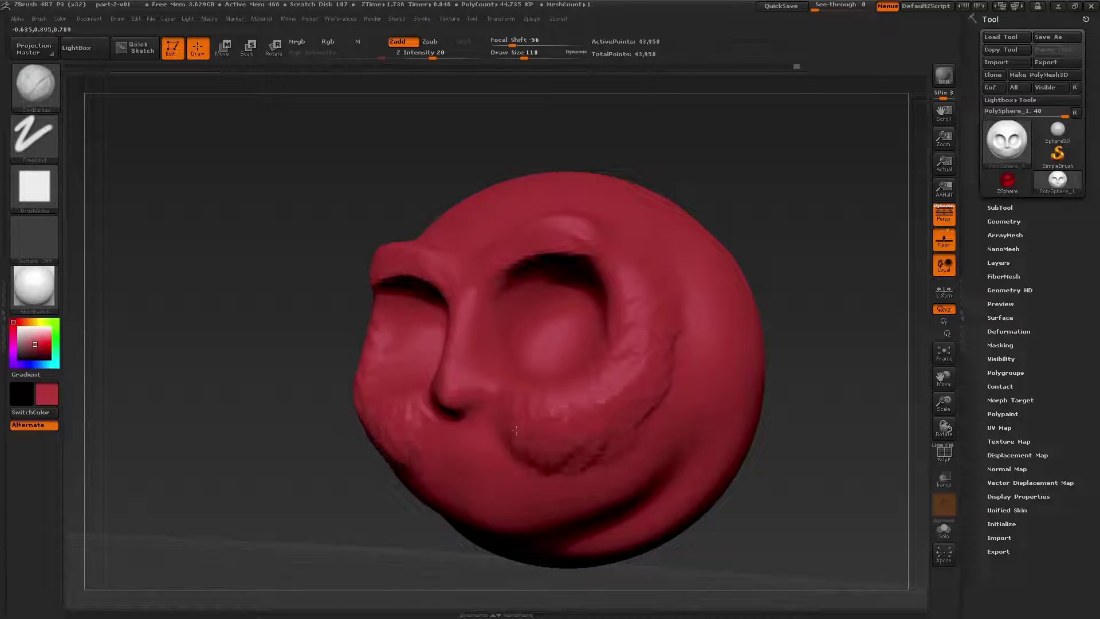
{"action": "mouse_move", "coordinate": [823, 359]}
{"action": "left_mouse_down"}
{"action": "mouse_move", "coordinate": [631, 373]}
{"action": "mouse_move", "coordinate": [516, 447]}
{"action": "left_mouse_up"}
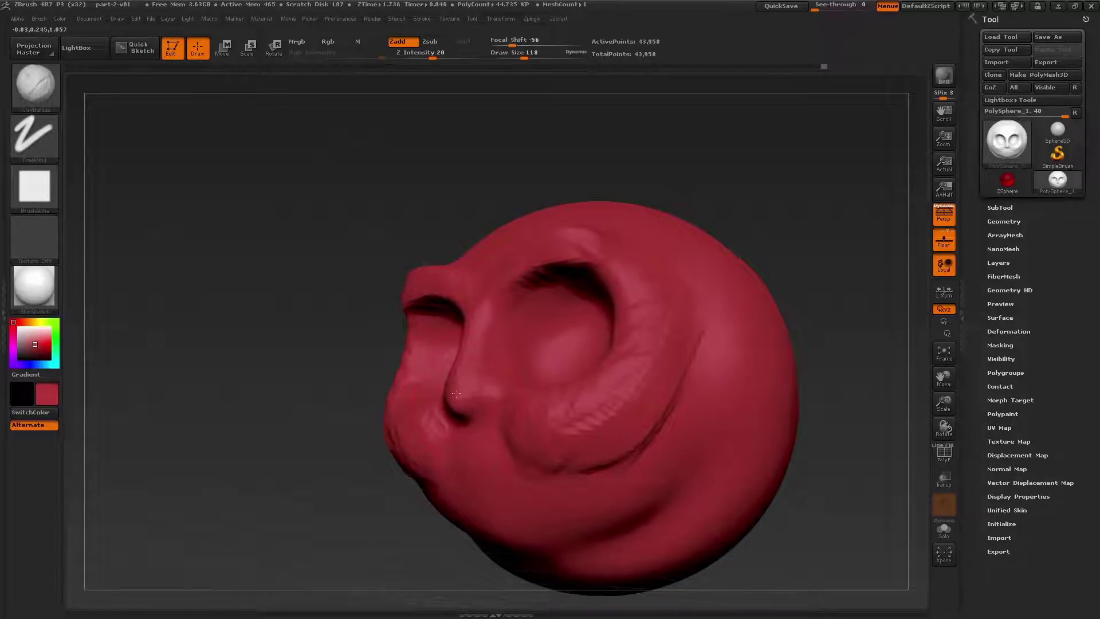
{"action": "left_click_drag", "start_coordinate": [287, 373], "coordinate": [442, 395]}
{"action": "mouse_move", "coordinate": [427, 491]}
{"action": "left_mouse_down"}
{"action": "mouse_move", "coordinate": [459, 477]}
{"action": "mouse_move", "coordinate": [427, 541]}
{"action": "mouse_move", "coordinate": [384, 530]}
{"action": "left_mouse_up"}
Add ClayBuildup strokes to the side of the head behind the eye and along the lower cheek
{"action": "mouse_move", "coordinate": [470, 573]}
{"action": "right_mouse_down"}
{"action": "mouse_move", "coordinate": [478, 509]}
{"action": "mouse_move", "coordinate": [464, 458]}
{"action": "mouse_move", "coordinate": [416, 438]}
{"action": "mouse_move", "coordinate": [404, 378]}
{"action": "mouse_move", "coordinate": [430, 227]}
{"action": "mouse_move", "coordinate": [363, 327]}
{"action": "right_mouse_up"}
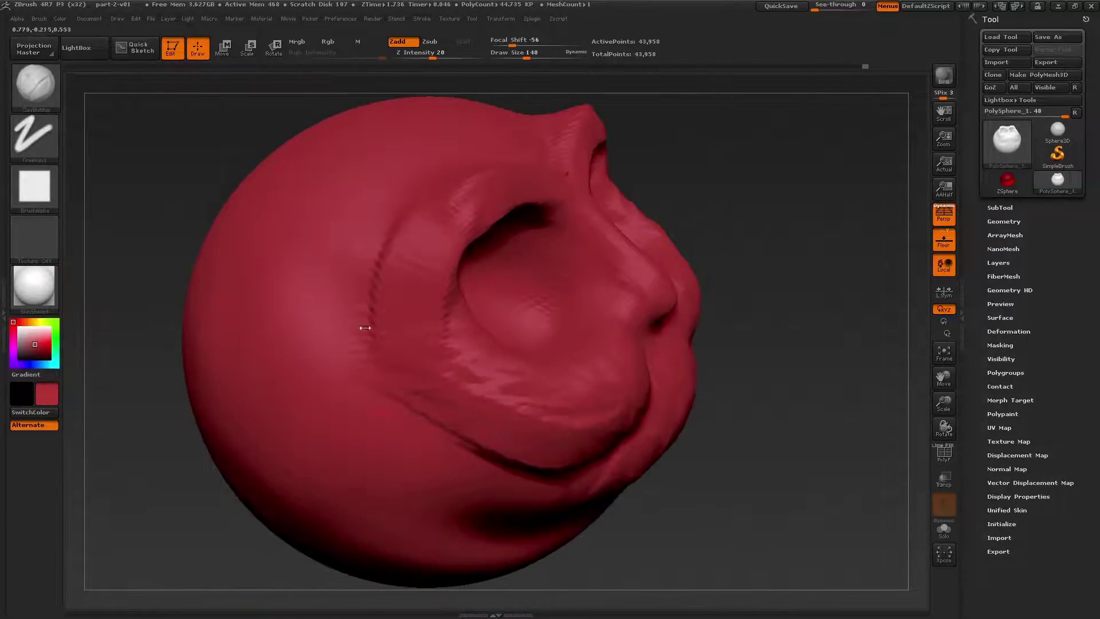
{"action": "mouse_move", "coordinate": [344, 269]}
{"action": "left_mouse_down"}
{"action": "mouse_move", "coordinate": [321, 367]}
{"action": "mouse_move", "coordinate": [303, 327]}
{"action": "mouse_move", "coordinate": [321, 267]}
{"action": "mouse_move", "coordinate": [290, 344]}
{"action": "mouse_move", "coordinate": [332, 269]}
{"action": "mouse_move", "coordinate": [292, 405]}
{"action": "left_mouse_up"}
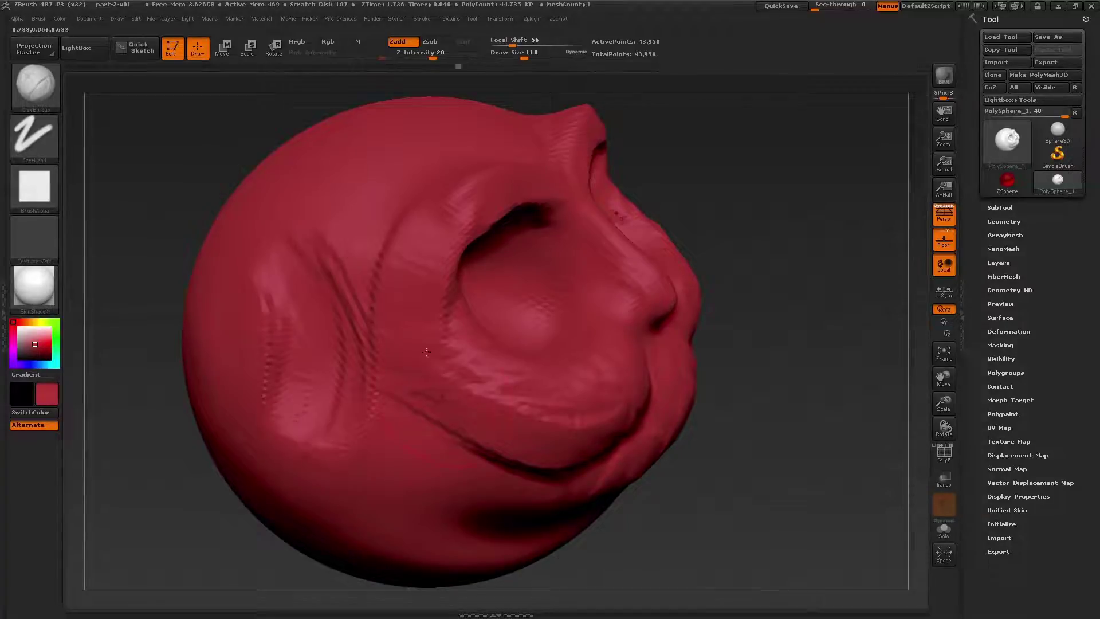
{"action": "right_click_drag", "start_coordinate": [298, 401], "coordinate": [452, 367]}
{"action": "mouse_move", "coordinate": [459, 363]}
{"action": "left_mouse_down"}
{"action": "mouse_move", "coordinate": [402, 433]}
{"action": "mouse_move", "coordinate": [458, 395]}
{"action": "mouse_move", "coordinate": [494, 350]}
{"action": "left_mouse_up"}
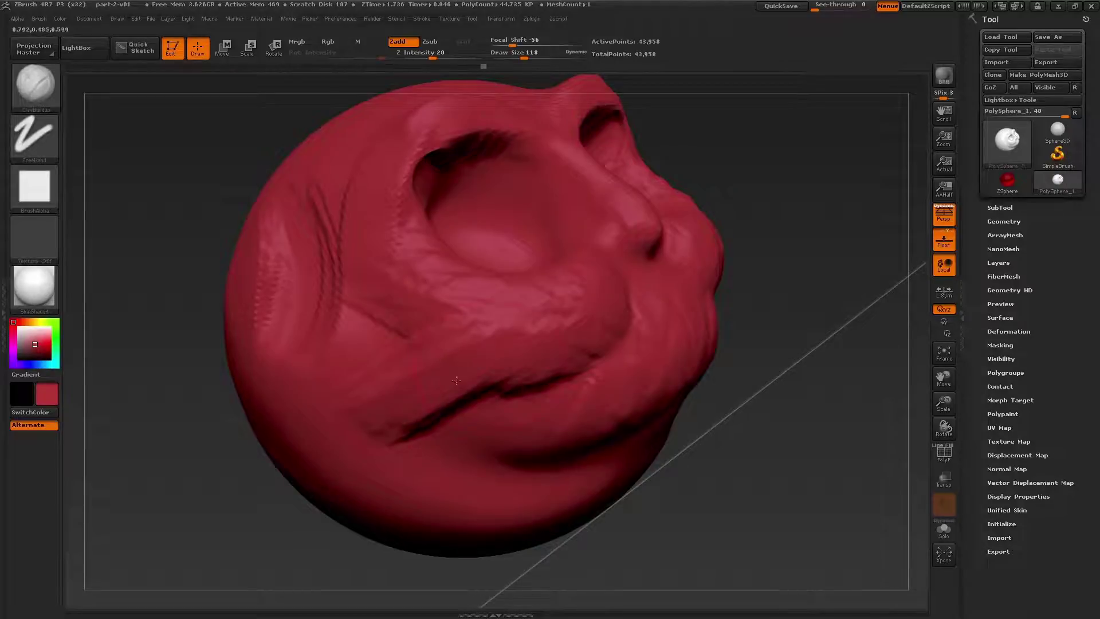
Smooth the brow area between the eyes and return to a front view of the face
{"action": "mouse_move", "coordinate": [456, 381]}
{"action": "right_mouse_down"}
{"action": "mouse_move", "coordinate": [560, 312]}
{"action": "mouse_move", "coordinate": [555, 246]}
{"action": "right_mouse_up"}
{"action": "left_click_drag", "start_coordinate": [556, 240], "coordinate": [542, 234], "text": "shift"}
{"action": "mouse_move", "coordinate": [541, 235]}
{"action": "right_mouse_down"}
{"action": "mouse_move", "coordinate": [519, 275]}
{"action": "mouse_move", "coordinate": [536, 286]}
{"action": "right_mouse_up"}
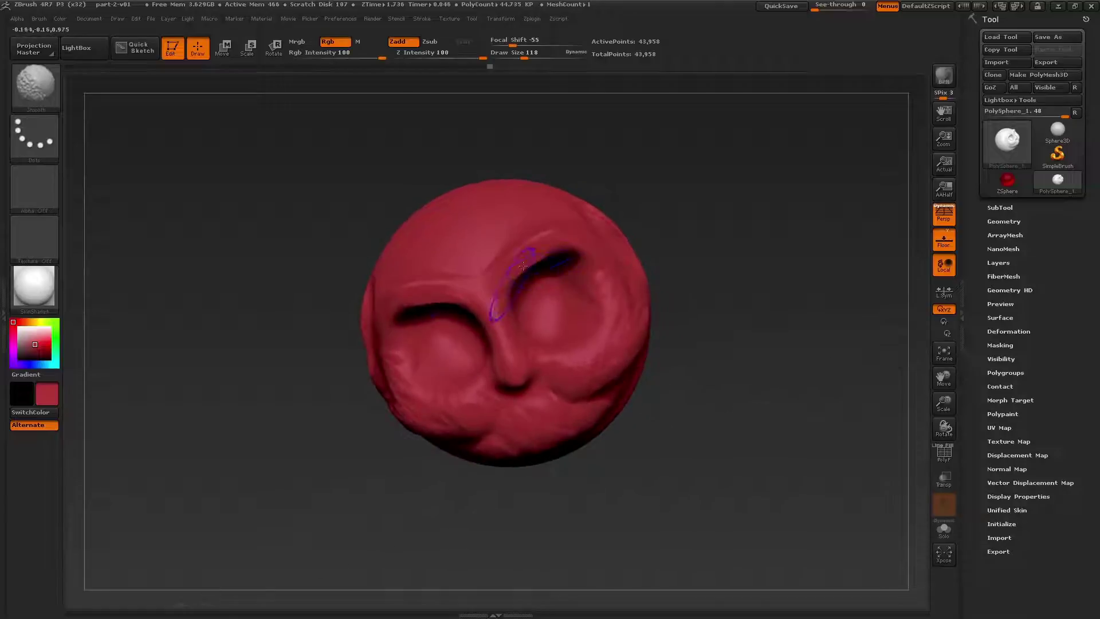
{"action": "mouse_move", "coordinate": [715, 243]}
{"action": "left_mouse_down"}
{"action": "mouse_move", "coordinate": [727, 275]}
{"action": "mouse_move", "coordinate": [768, 295]}
{"action": "mouse_move", "coordinate": [774, 317]}
{"action": "left_mouse_up"}
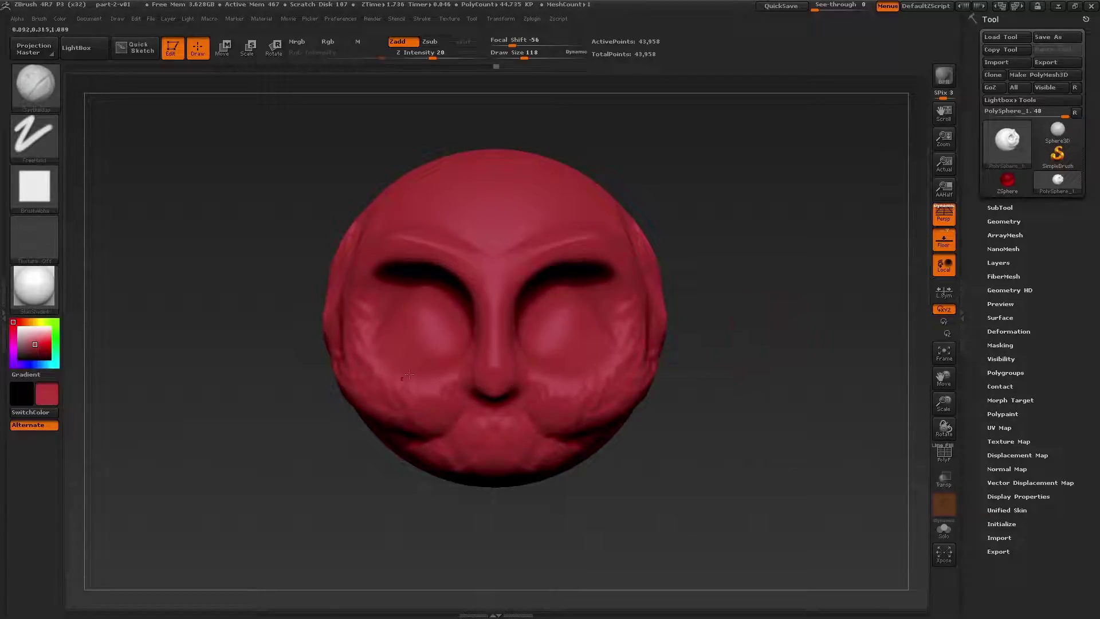
Select the Move brush from the sculpting brushes
{"action": "key", "text": "b"}
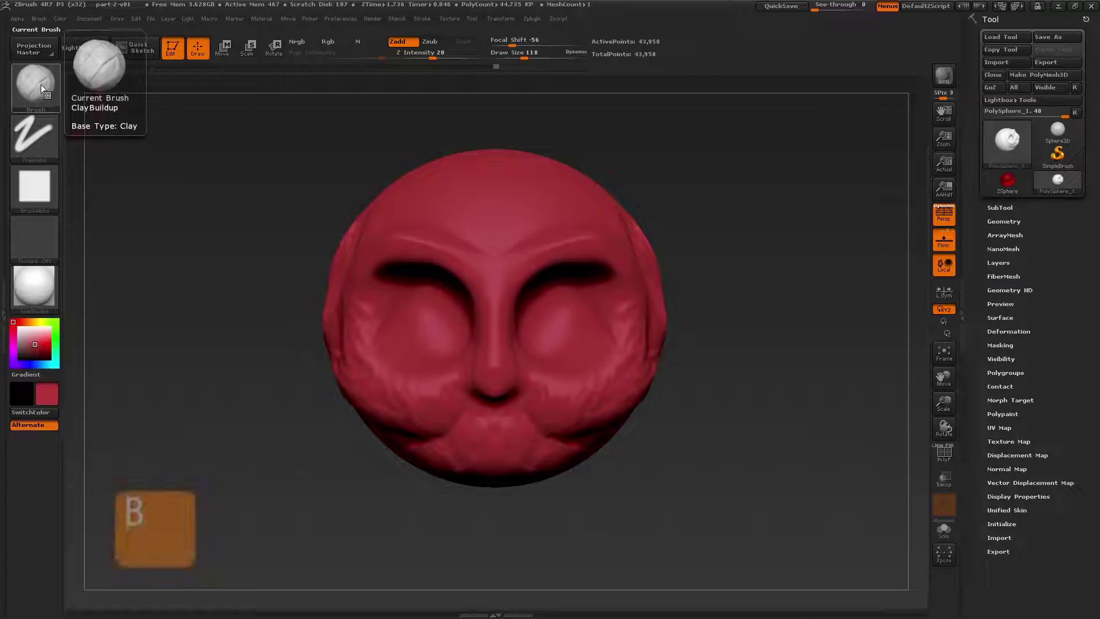
{"action": "key", "text": "b"}
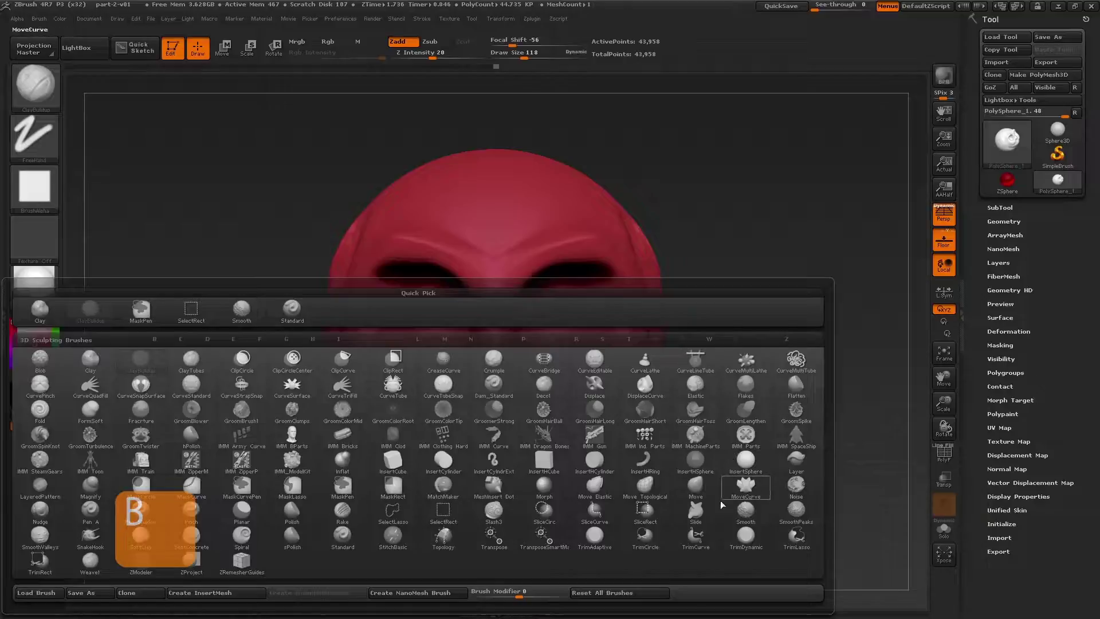
{"action": "left_click", "coordinate": [696, 489]}
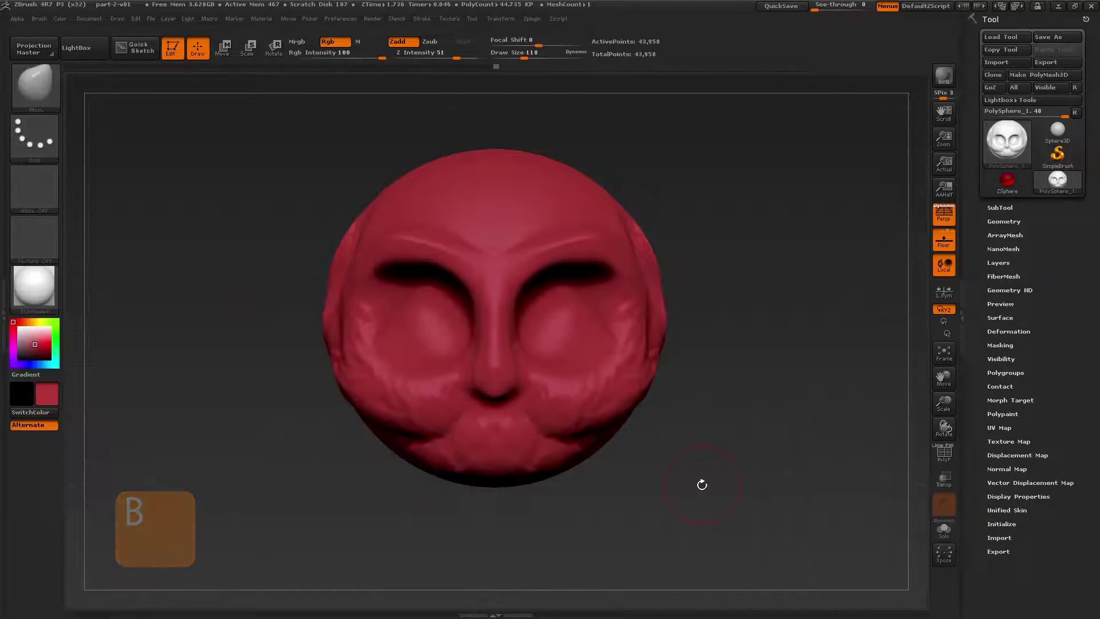
{"action": "key", "text": "b"}
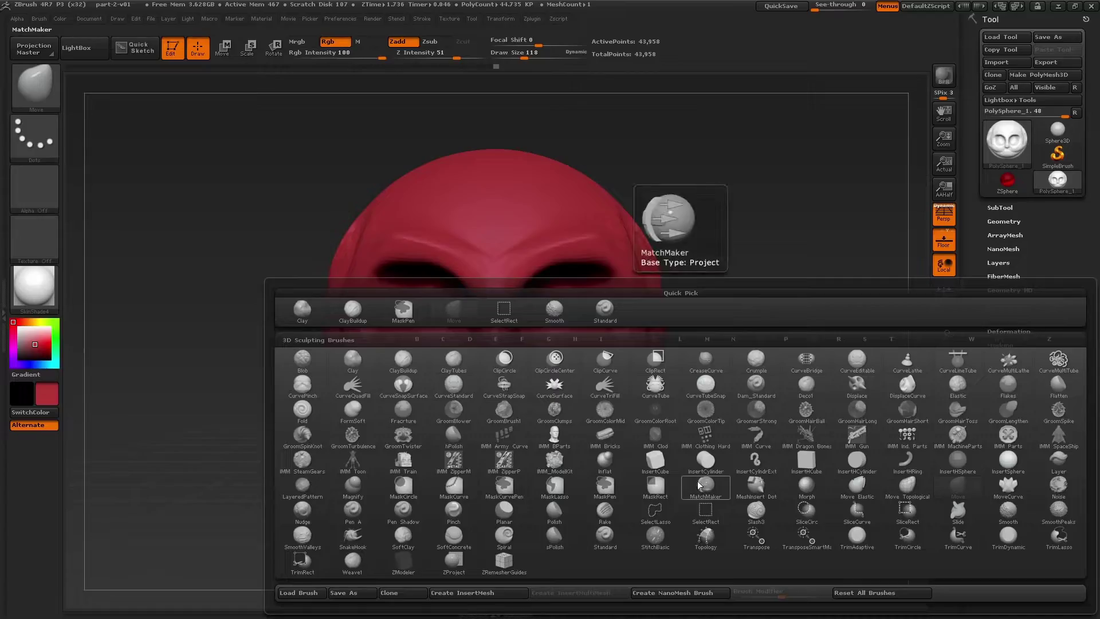
{"action": "left_click", "coordinate": [458, 312]}
{"action": "left_click_drag", "start_coordinate": [736, 293], "coordinate": [739, 352]}
{"action": "key", "text": "b"}
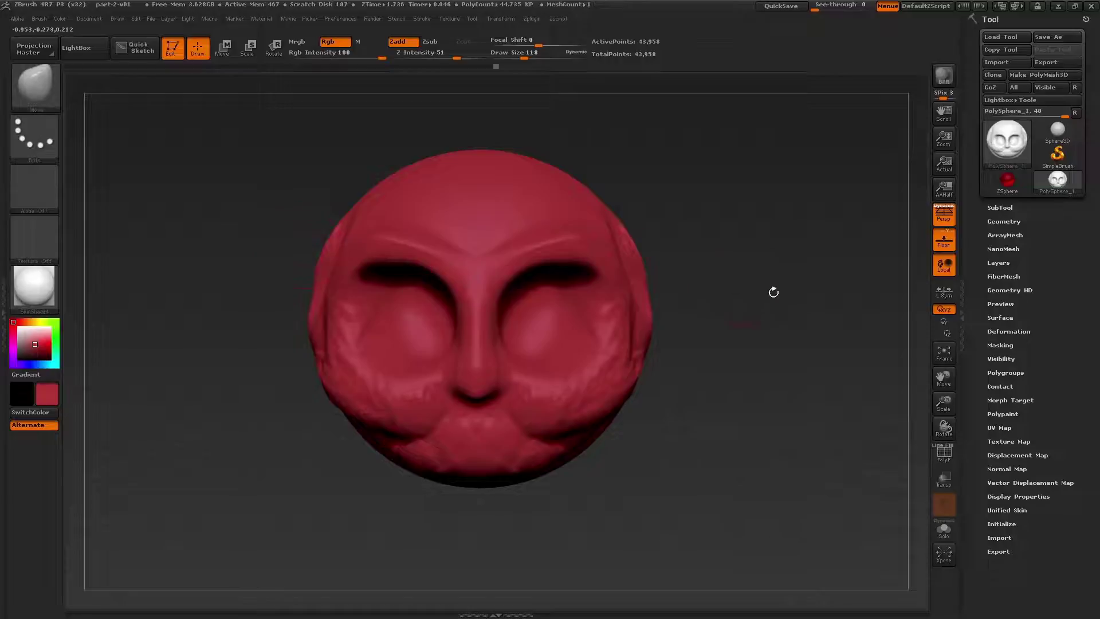
Raise the Move brush's draw size to 264 and then 417, and pull the brow above the eye upward
{"action": "mouse_move", "coordinate": [768, 314]}
{"action": "left_mouse_down"}
{"action": "mouse_move", "coordinate": [760, 326]}
{"action": "mouse_move", "coordinate": [769, 311]}
{"action": "mouse_move", "coordinate": [791, 315]}
{"action": "mouse_move", "coordinate": [751, 312]}
{"action": "left_mouse_up"}
{"action": "key", "text": "s"}
{"action": "left_click", "coordinate": [676, 294]}
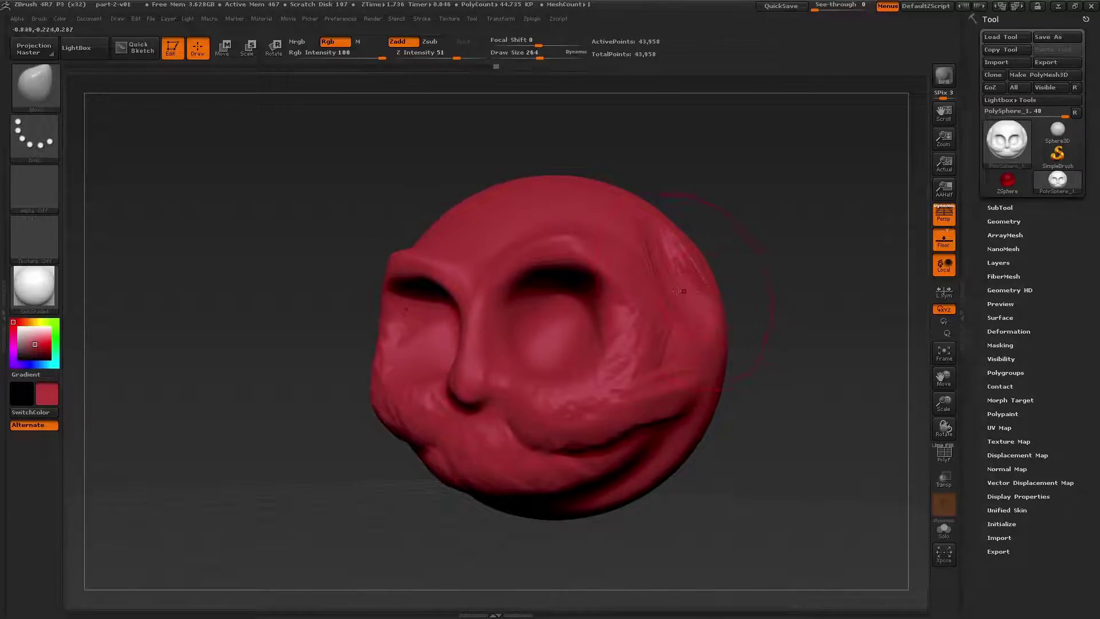
{"action": "key", "text": "s"}
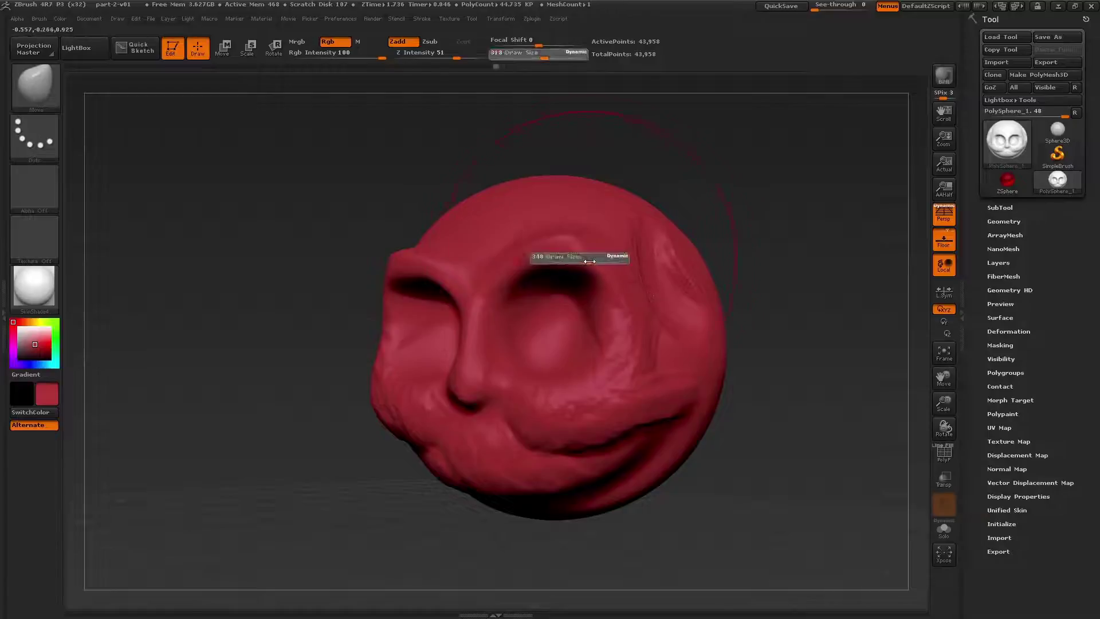
{"action": "left_click_drag", "start_coordinate": [590, 261], "coordinate": [593, 261]}
{"action": "mouse_move", "coordinate": [578, 250]}
{"action": "left_mouse_down"}
{"action": "mouse_move", "coordinate": [575, 225]}
{"action": "mouse_move", "coordinate": [570, 237]}
{"action": "left_mouse_up"}
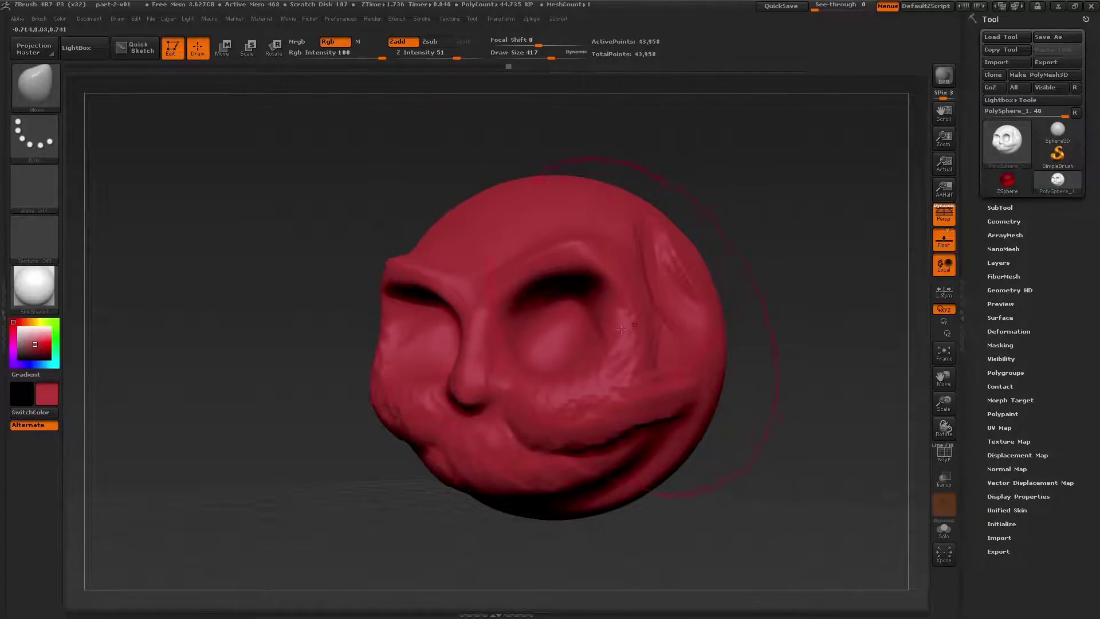
Reduce the Move brush's draw size and reshape the cheek beside the mouth
{"action": "left_click_drag", "start_coordinate": [751, 338], "coordinate": [871, 345]}
{"action": "key", "text": "s"}
{"action": "left_click", "coordinate": [611, 434]}
{"action": "left_click_drag", "start_coordinate": [622, 424], "coordinate": [630, 385]}
{"action": "left_click_drag", "start_coordinate": [716, 358], "coordinate": [771, 365]}
{"action": "left_click_drag", "start_coordinate": [633, 356], "coordinate": [613, 354]}
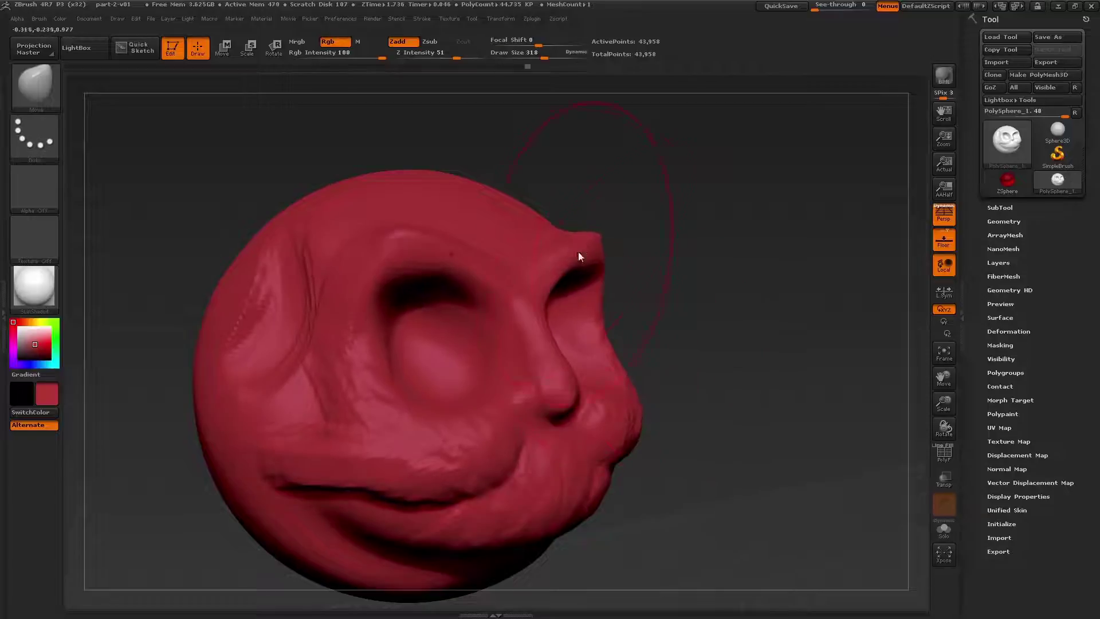
Pull the outer brows up into peaks and push the area between them down, using the Move brush
{"action": "left_click_drag", "start_coordinate": [583, 252], "coordinate": [587, 243]}
{"action": "left_click_drag", "start_coordinate": [756, 298], "coordinate": [647, 295]}
{"action": "left_click_drag", "start_coordinate": [616, 252], "coordinate": [618, 242]}
{"action": "left_click_drag", "start_coordinate": [541, 275], "coordinate": [541, 289]}
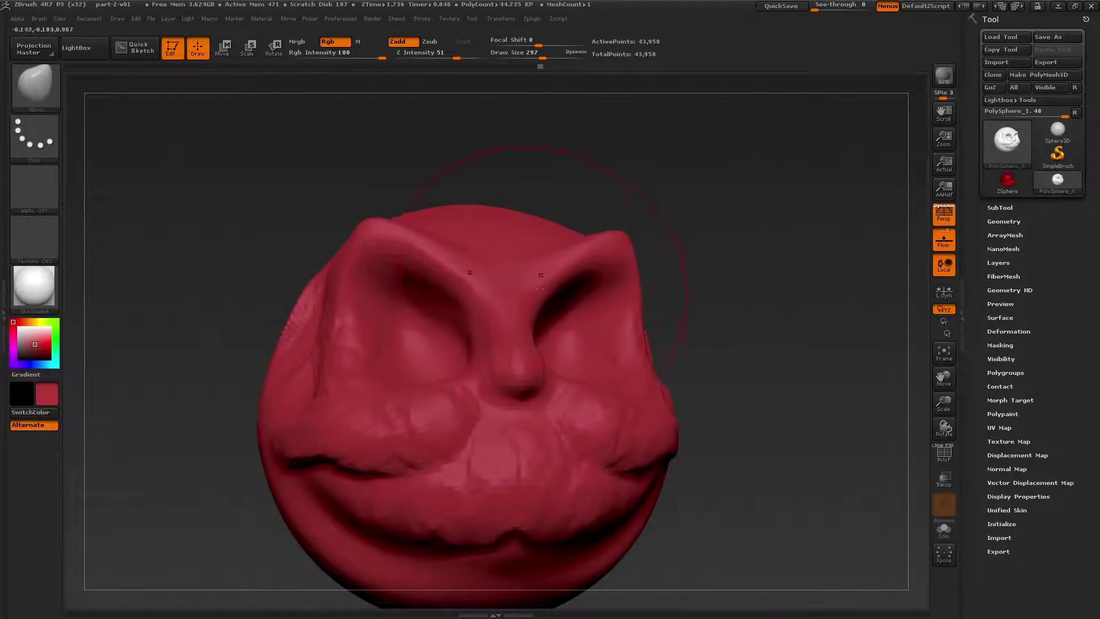
Pull the lower face down into a long, pointed chin using the Move brush with a draw size of 503
{"action": "left_click_drag", "start_coordinate": [529, 504], "coordinate": [530, 529]}
{"action": "mouse_move", "coordinate": [710, 515]}
{"action": "left_mouse_down"}
{"action": "mouse_move", "coordinate": [745, 465]}
{"action": "mouse_move", "coordinate": [831, 453]}
{"action": "left_mouse_up"}
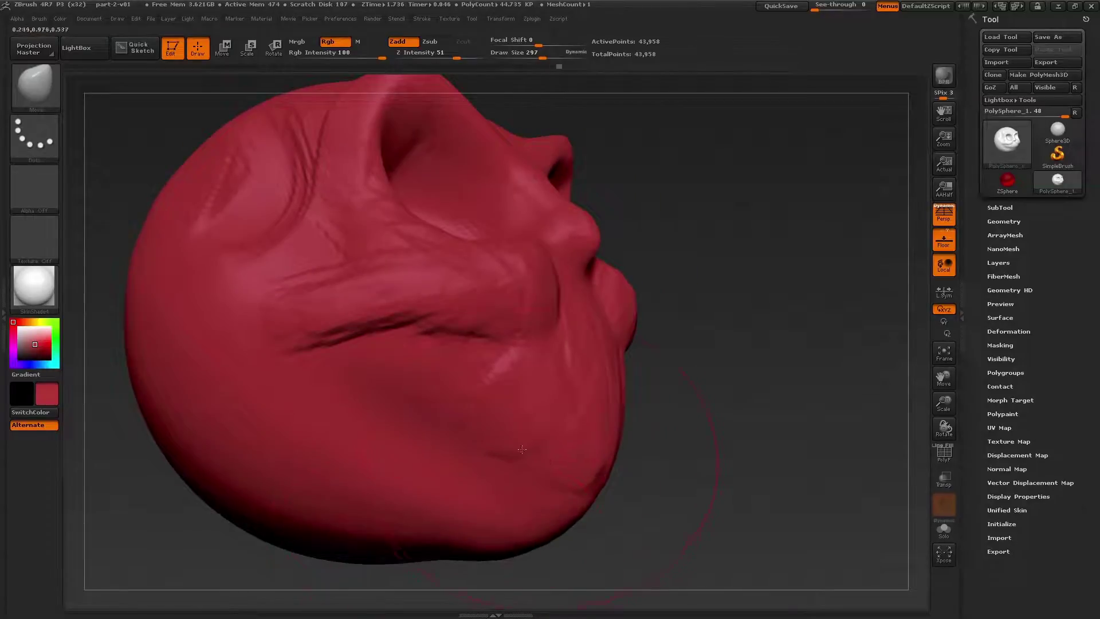
{"action": "left_click_drag", "start_coordinate": [579, 567], "coordinate": [436, 310], "text": "alt"}
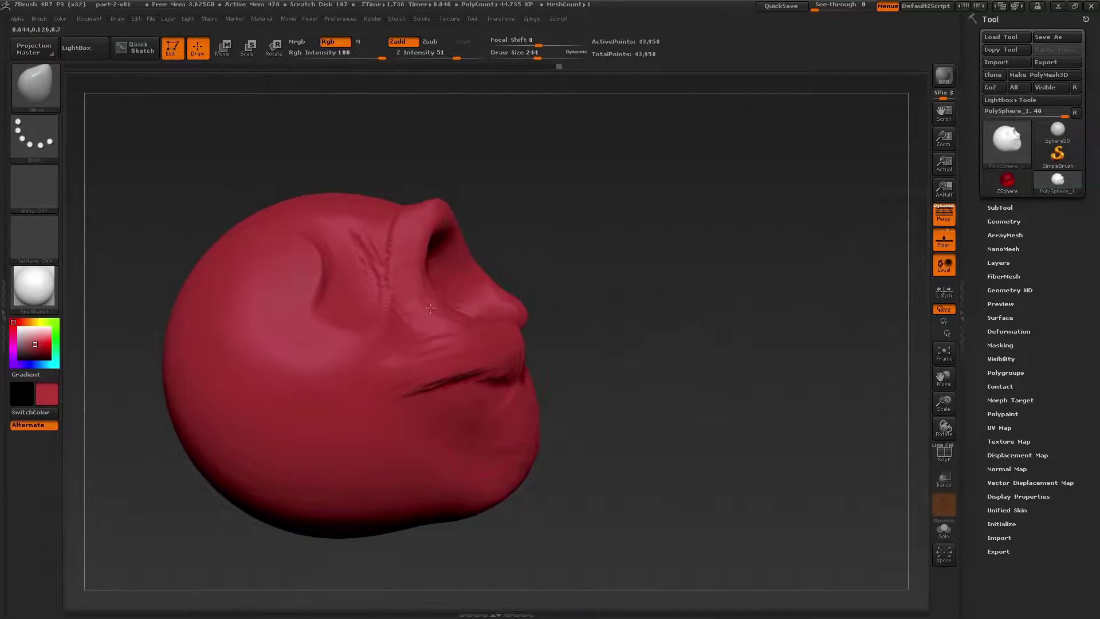
{"action": "mouse_move", "coordinate": [483, 412]}
{"action": "right_mouse_down", "text": "ctrl"}
{"action": "mouse_move", "coordinate": [400, 351]}
{"action": "mouse_move", "coordinate": [429, 392]}
{"action": "mouse_move", "coordinate": [490, 415]}
{"action": "right_mouse_up", "text": "ctrl"}
{"action": "key", "text": "s"}
{"action": "mouse_move", "coordinate": [490, 415]}
{"action": "left_mouse_down"}
{"action": "mouse_move", "coordinate": [503, 415]}
{"action": "mouse_move", "coordinate": [479, 482]}
{"action": "left_mouse_up"}
{"action": "left_click_drag", "start_coordinate": [510, 450], "coordinate": [486, 451]}
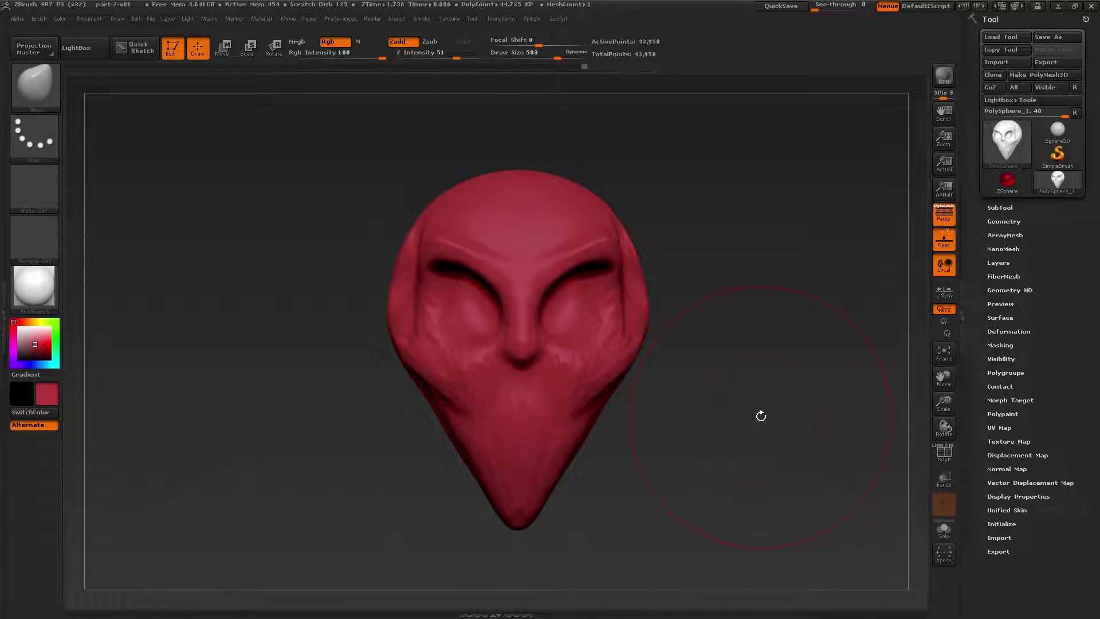
Select the Dam_Standard brush and reduce its draw size to 86
{"action": "key", "text": "b"}
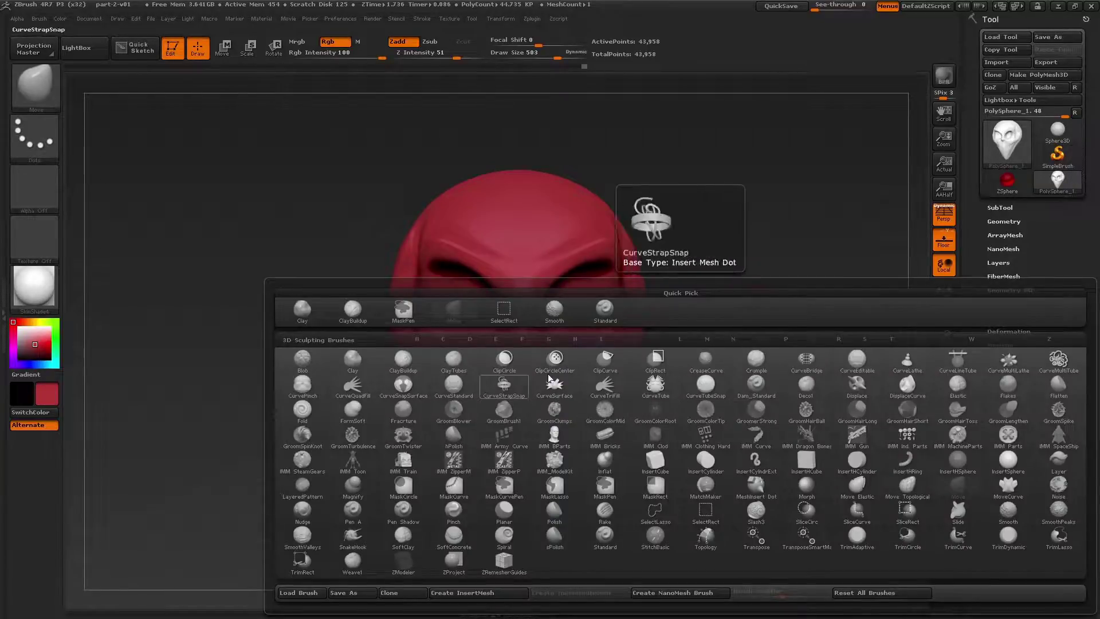
{"action": "left_click", "coordinate": [757, 389]}
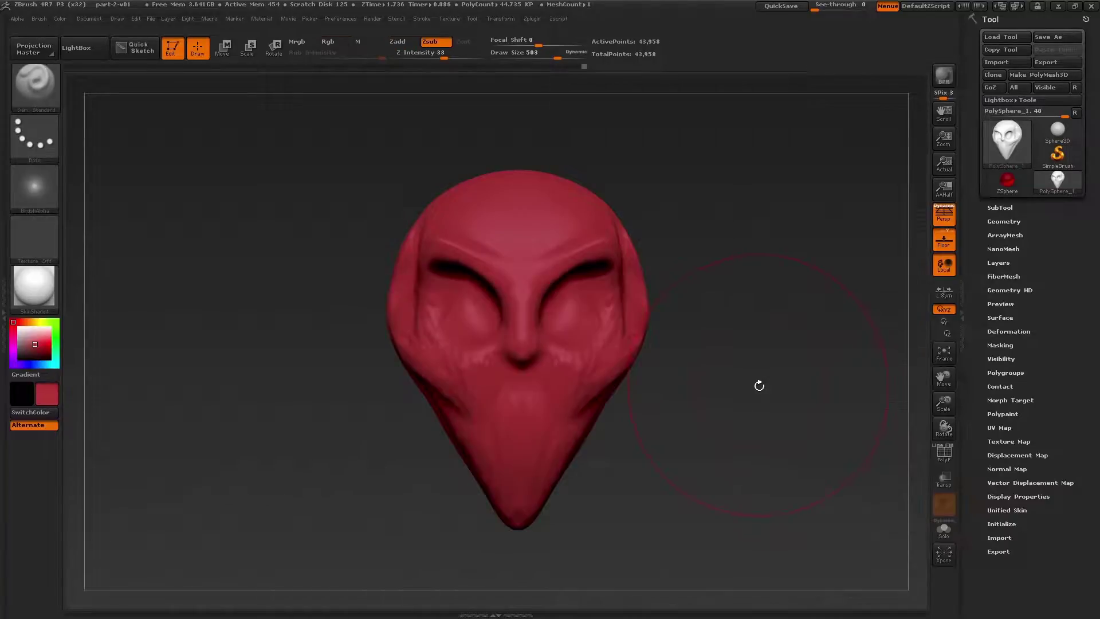
{"action": "mouse_move", "coordinate": [757, 385]}
{"action": "left_mouse_down"}
{"action": "mouse_move", "coordinate": [525, 343]}
{"action": "mouse_move", "coordinate": [415, 365]}
{"action": "mouse_move", "coordinate": [402, 395]}
{"action": "mouse_move", "coordinate": [513, 251]}
{"action": "left_mouse_up"}
{"action": "key", "text": "s"}
{"action": "key", "text": "s"}
Carve creases under the eye, along the brow and around the temple using the Dam_Standard brush
{"action": "left_click_drag", "start_coordinate": [172, 275], "coordinate": [258, 447], "text": "alt"}
{"action": "left_click_drag", "start_coordinate": [258, 447], "coordinate": [438, 421]}
{"action": "mouse_move", "coordinate": [456, 356]}
{"action": "left_mouse_down"}
{"action": "mouse_move", "coordinate": [442, 317]}
{"action": "mouse_move", "coordinate": [497, 276]}
{"action": "left_mouse_up"}
{"action": "mouse_move", "coordinate": [702, 315]}
{"action": "left_mouse_down"}
{"action": "mouse_move", "coordinate": [499, 337]}
{"action": "mouse_move", "coordinate": [494, 277]}
{"action": "mouse_move", "coordinate": [609, 186]}
{"action": "left_mouse_up"}
{"action": "left_click_drag", "start_coordinate": [793, 229], "coordinate": [612, 248]}
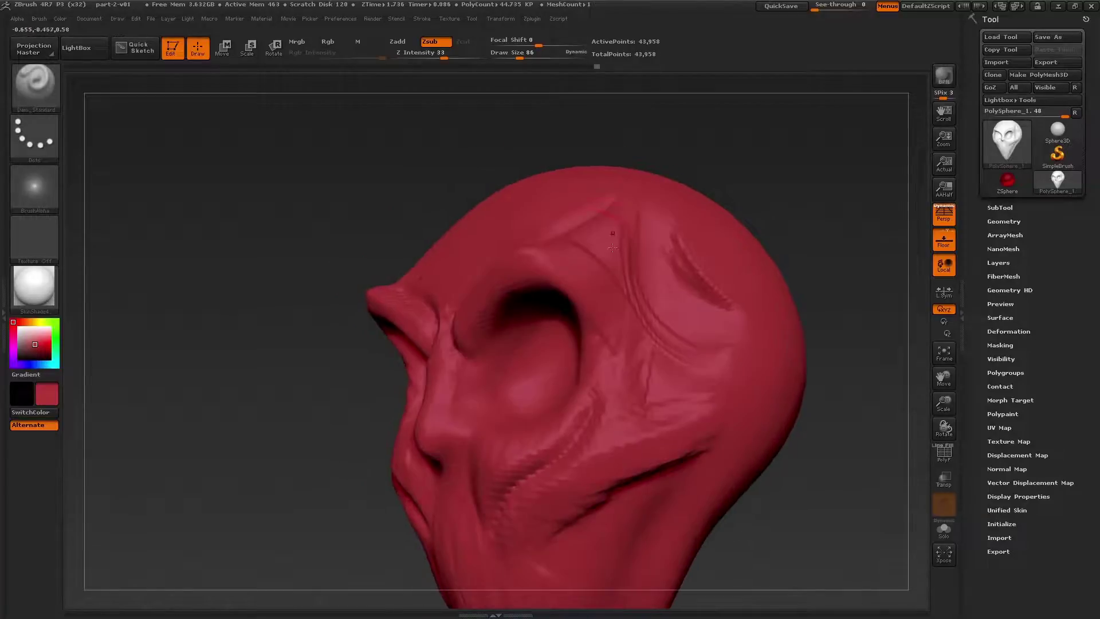
{"action": "mouse_move", "coordinate": [640, 213]}
{"action": "left_mouse_down"}
{"action": "mouse_move", "coordinate": [647, 314]}
{"action": "mouse_move", "coordinate": [733, 365]}
{"action": "left_mouse_up"}
Cut deep folds along the cheek and jaw beside the mouth with the Dam_Standard brush
{"action": "mouse_move", "coordinate": [819, 447]}
{"action": "left_mouse_down", "text": "alt"}
{"action": "mouse_move", "coordinate": [822, 353]}
{"action": "mouse_move", "coordinate": [773, 326]}
{"action": "left_mouse_up", "text": "alt"}
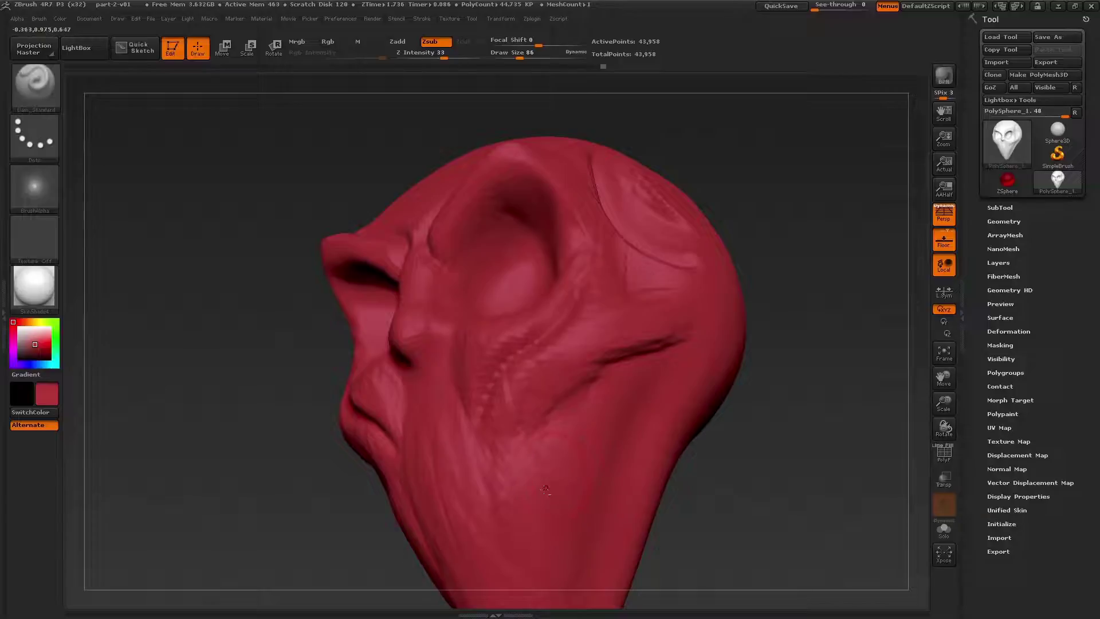
{"action": "left_click_drag", "start_coordinate": [550, 456], "coordinate": [642, 370]}
{"action": "left_click_drag", "start_coordinate": [790, 413], "coordinate": [624, 400]}
{"action": "right_click_drag", "start_coordinate": [625, 401], "coordinate": [553, 373]}
{"action": "mouse_move", "coordinate": [547, 494]}
{"action": "left_mouse_down"}
{"action": "mouse_move", "coordinate": [603, 463]}
{"action": "mouse_move", "coordinate": [631, 431]}
{"action": "left_mouse_up"}
{"action": "mouse_move", "coordinate": [634, 429]}
{"action": "right_mouse_down"}
{"action": "mouse_move", "coordinate": [665, 439]}
{"action": "mouse_move", "coordinate": [528, 428]}
{"action": "right_mouse_up"}
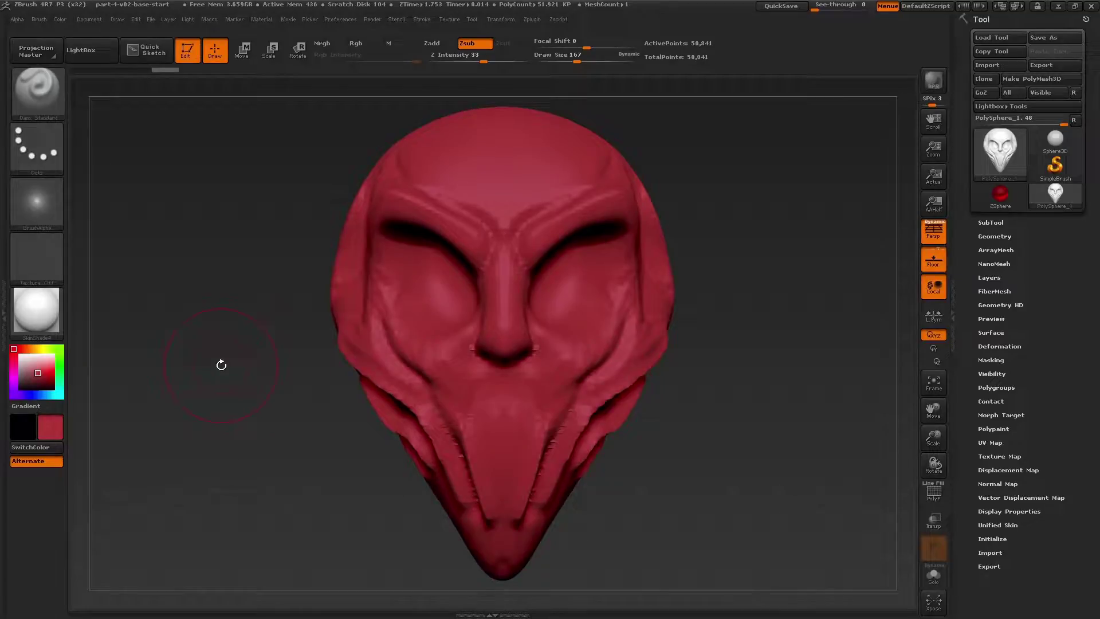
Set the Dam_Standard brush's draw size to 124 and quick-save the project
{"action": "key", "text": "s"}
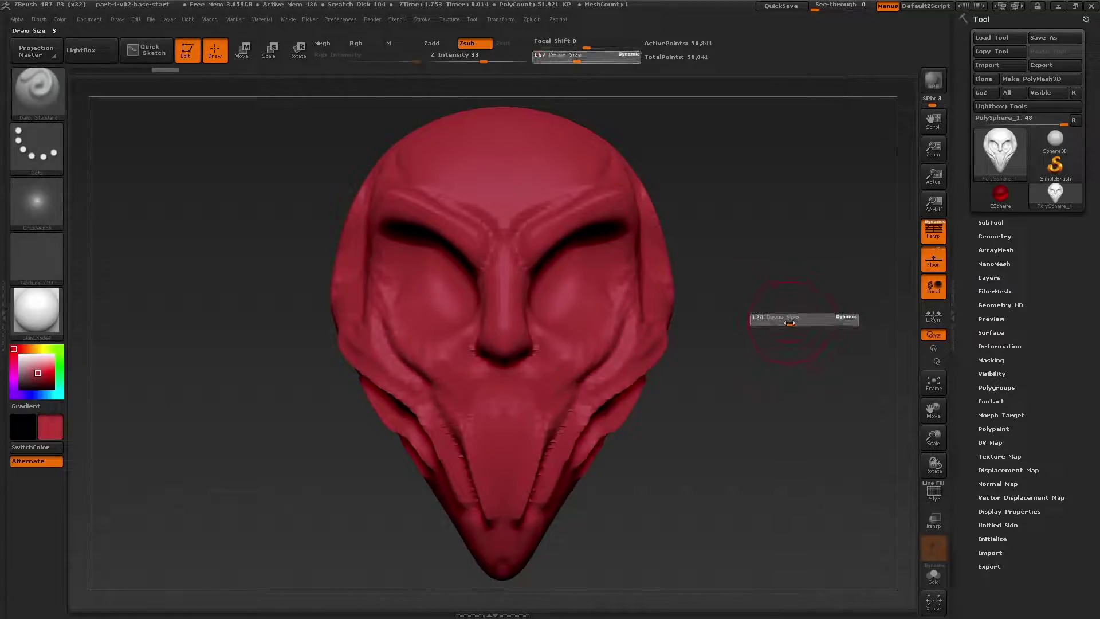
{"action": "left_click_drag", "start_coordinate": [794, 321], "coordinate": [790, 322]}
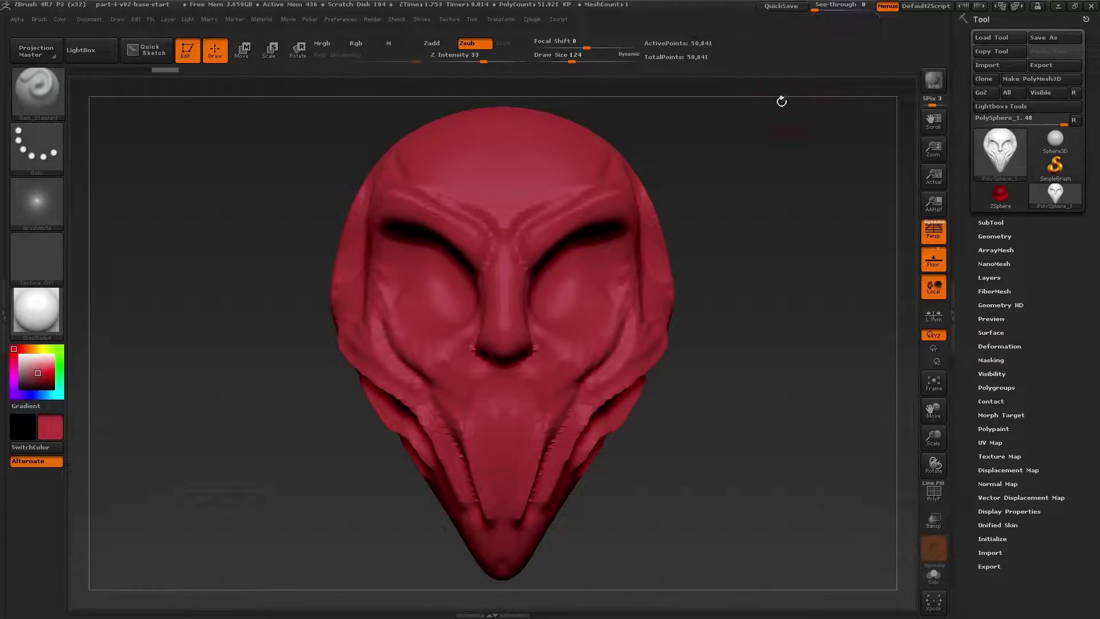
{"action": "left_click_drag", "start_coordinate": [789, 221], "coordinate": [805, 167]}
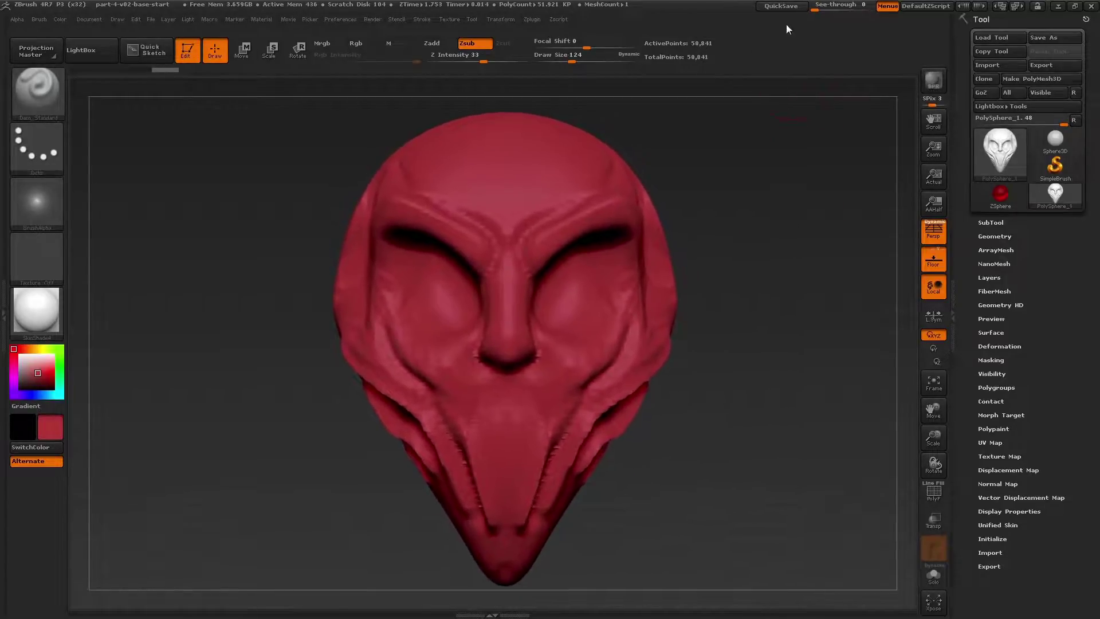
{"action": "left_click", "coordinate": [785, 7]}
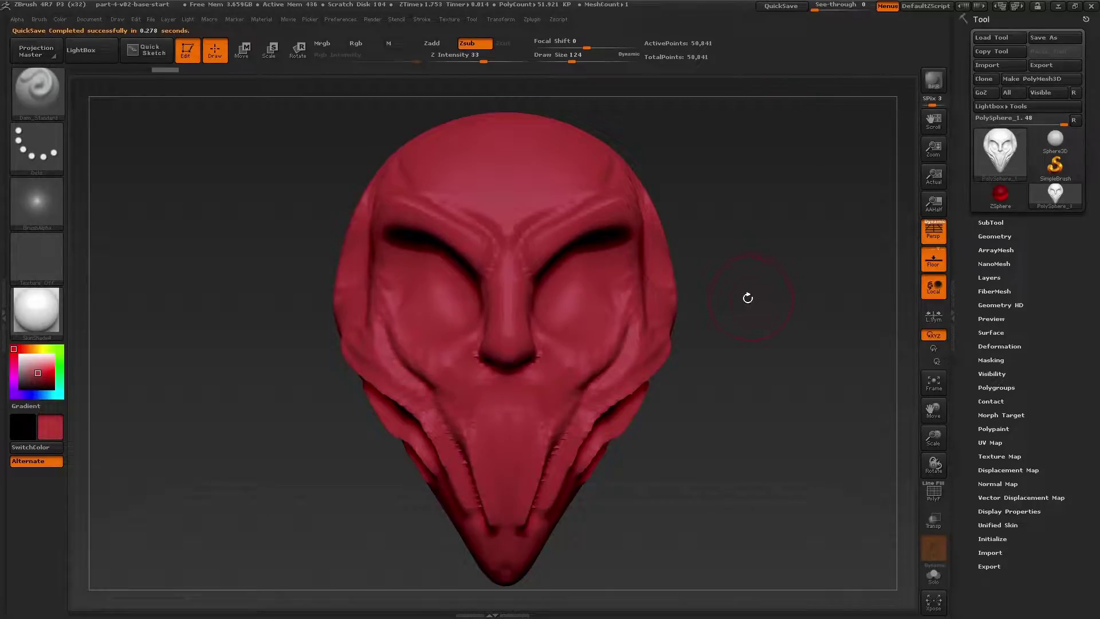
Browse the QuickSave projects in LightBox and hide it again
{"action": "left_click", "coordinate": [95, 54]}
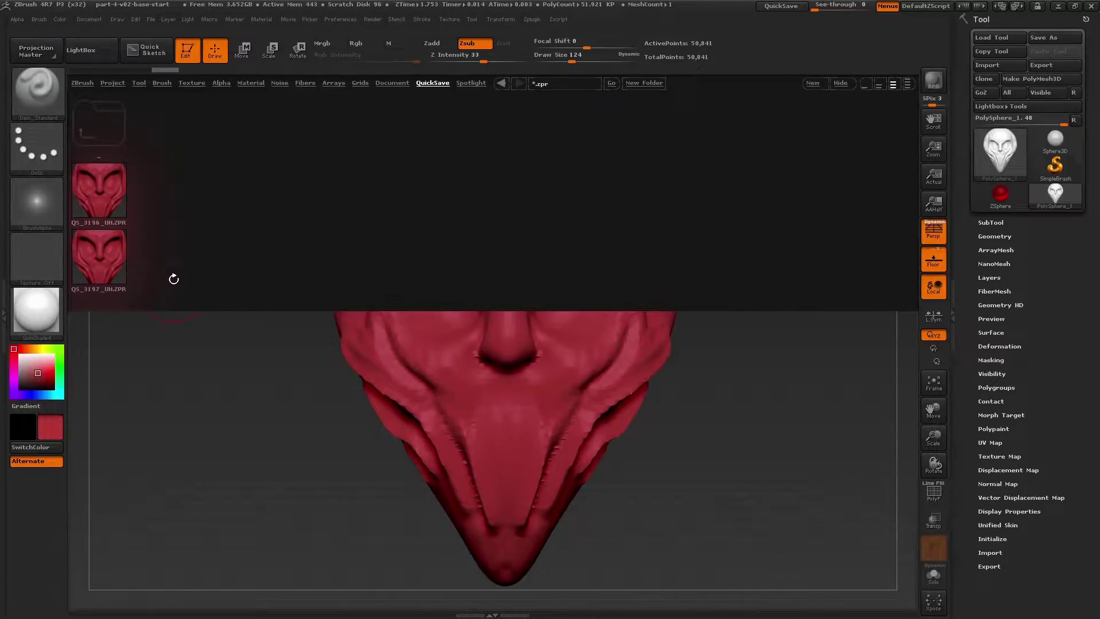
{"action": "key", "text": "comma"}
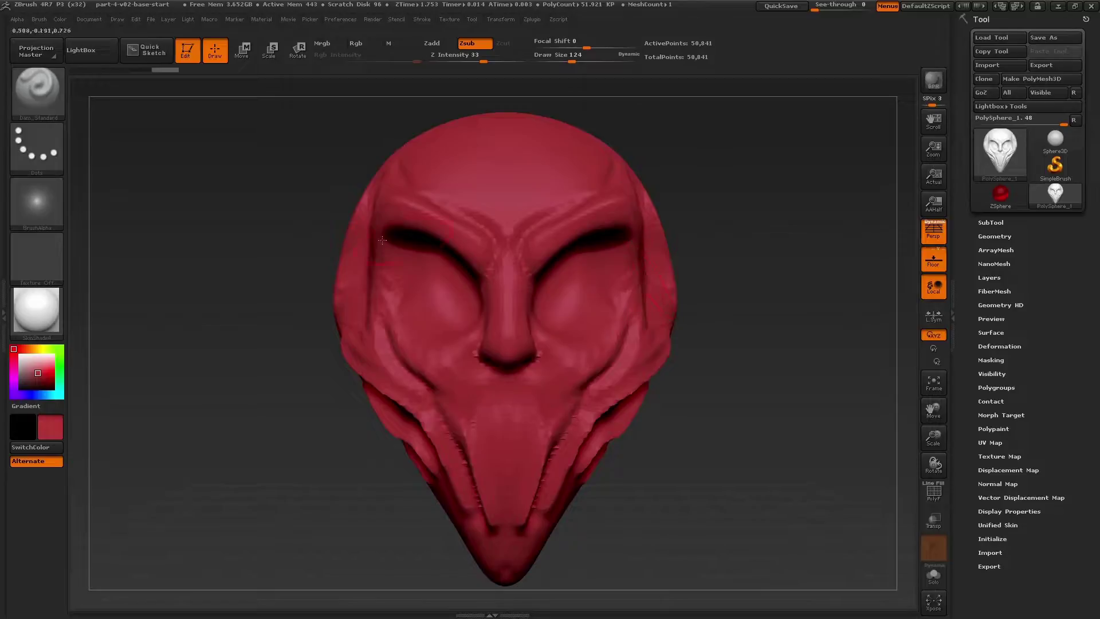
{"action": "left_click_drag", "start_coordinate": [265, 233], "coordinate": [265, 233]}
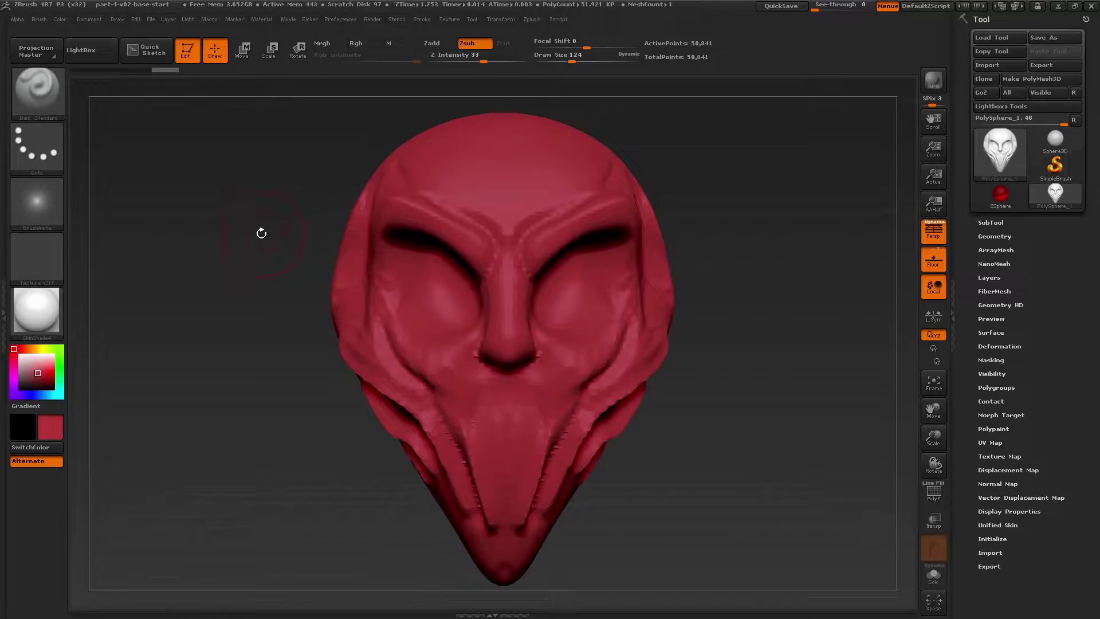
{"action": "left_click_drag", "start_coordinate": [259, 225], "coordinate": [247, 176]}
{"action": "mouse_move", "coordinate": [783, 386]}
{"action": "left_mouse_down"}
{"action": "mouse_move", "coordinate": [795, 402]}
{"action": "mouse_move", "coordinate": [729, 405]}
{"action": "mouse_move", "coordinate": [757, 417]}
{"action": "mouse_move", "coordinate": [744, 421]}
{"action": "mouse_move", "coordinate": [799, 408]}
{"action": "mouse_move", "coordinate": [747, 413]}
{"action": "left_mouse_up"}
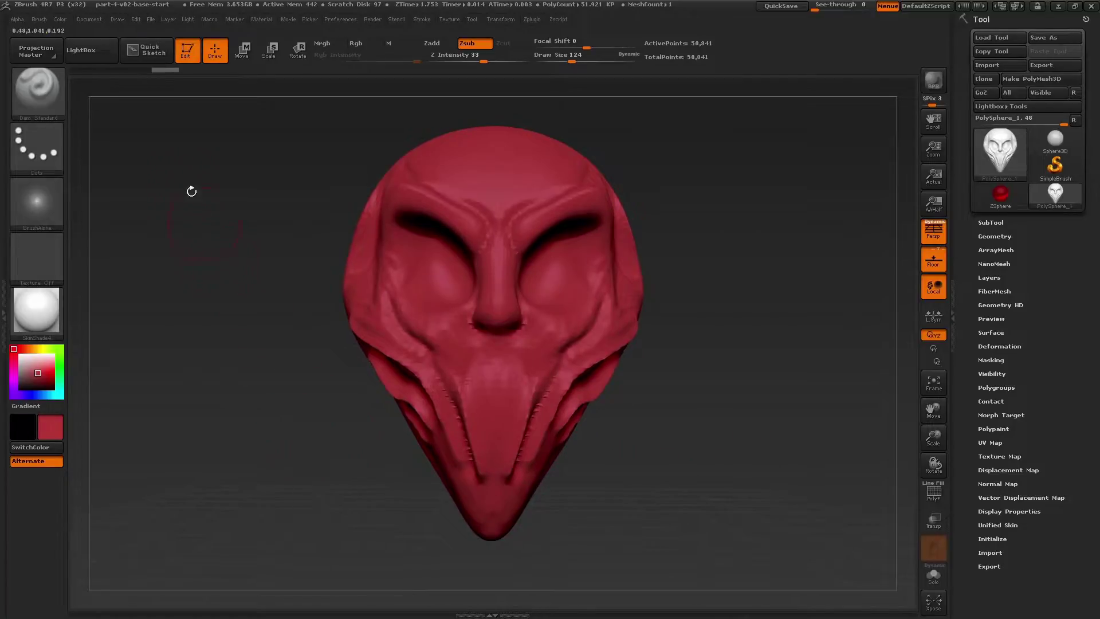
{"action": "left_click", "coordinate": [150, 19]}
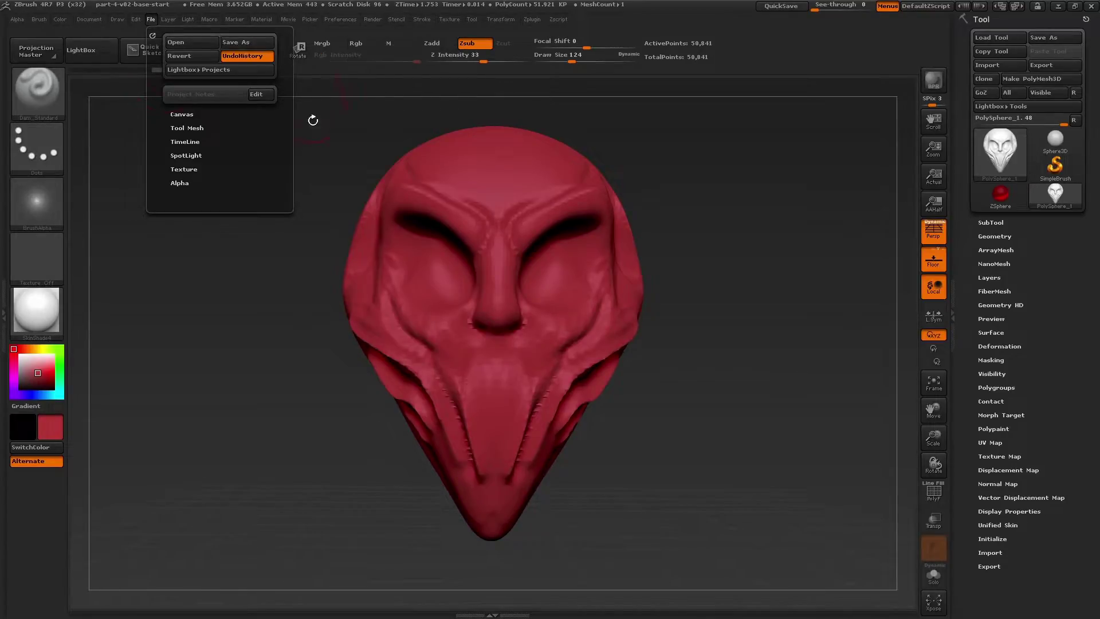
{"action": "mouse_move", "coordinate": [745, 275]}
{"action": "left_mouse_down"}
{"action": "mouse_move", "coordinate": [744, 295]}
{"action": "mouse_move", "coordinate": [768, 297]}
{"action": "left_mouse_up"}
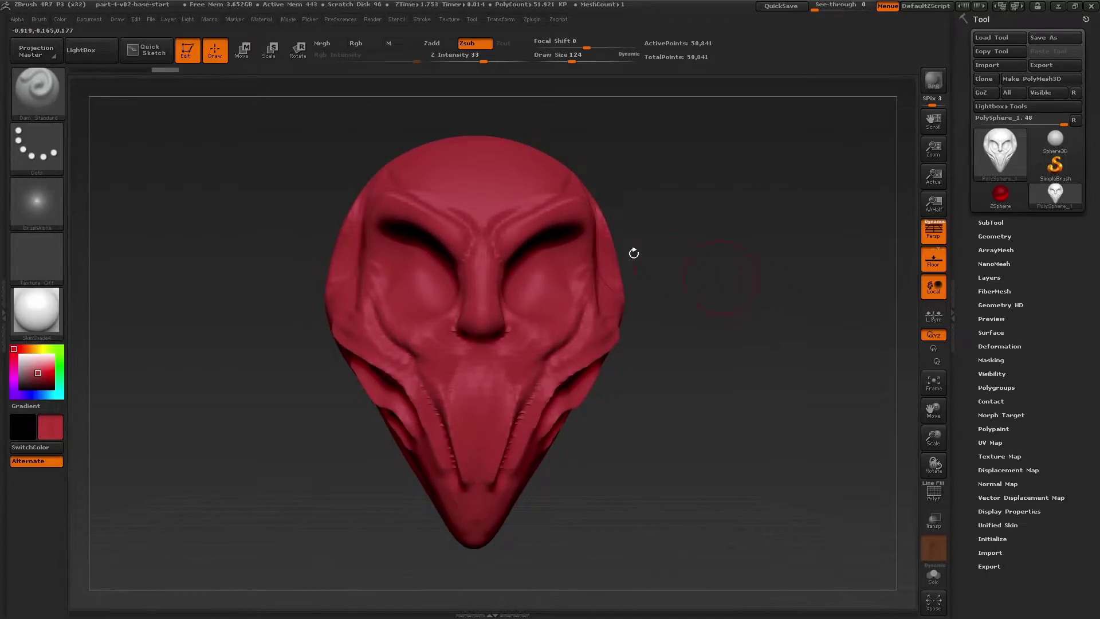
{"action": "left_click", "coordinate": [152, 19]}
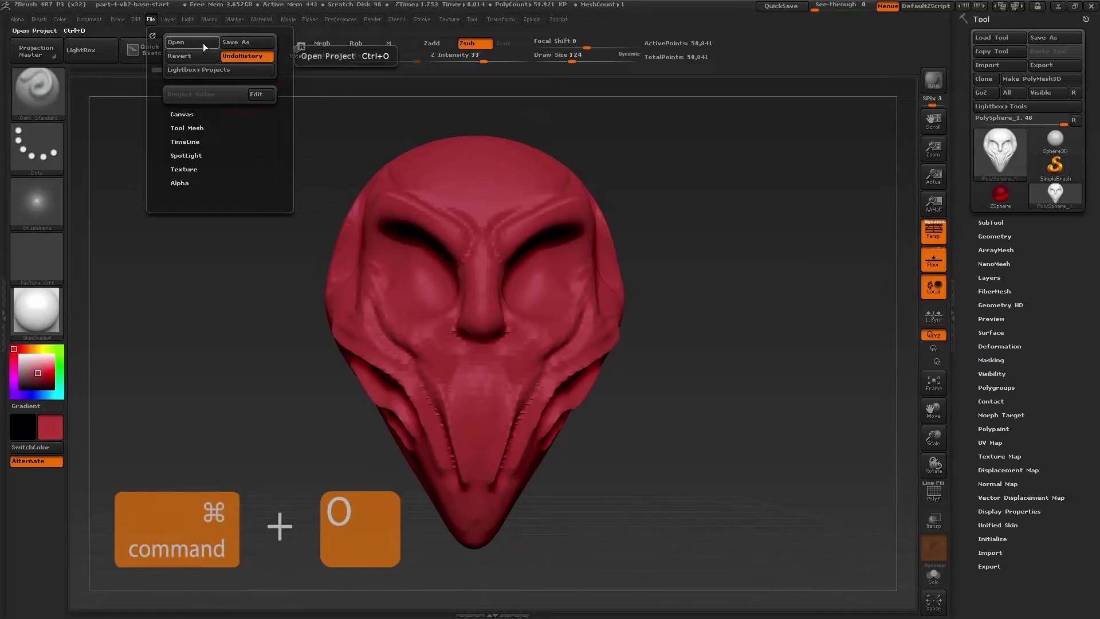
{"action": "left_click_drag", "start_coordinate": [749, 380], "coordinate": [764, 396]}
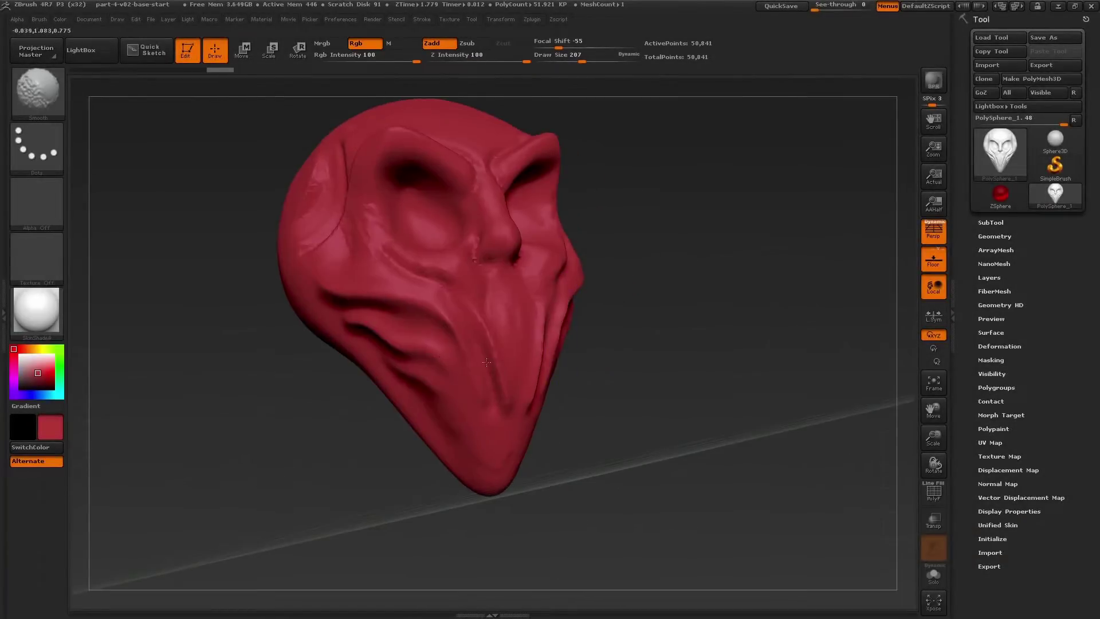
Set the ClayBuildup brush's draw size to 145 and build up the cheekbone below the eye
{"action": "left_click_drag", "start_coordinate": [659, 356], "coordinate": [516, 338]}
{"action": "left_click_drag", "start_coordinate": [699, 344], "coordinate": [699, 402], "text": "alt"}
{"action": "key", "text": "s"}
{"action": "left_click_drag", "start_coordinate": [559, 368], "coordinate": [551, 368]}
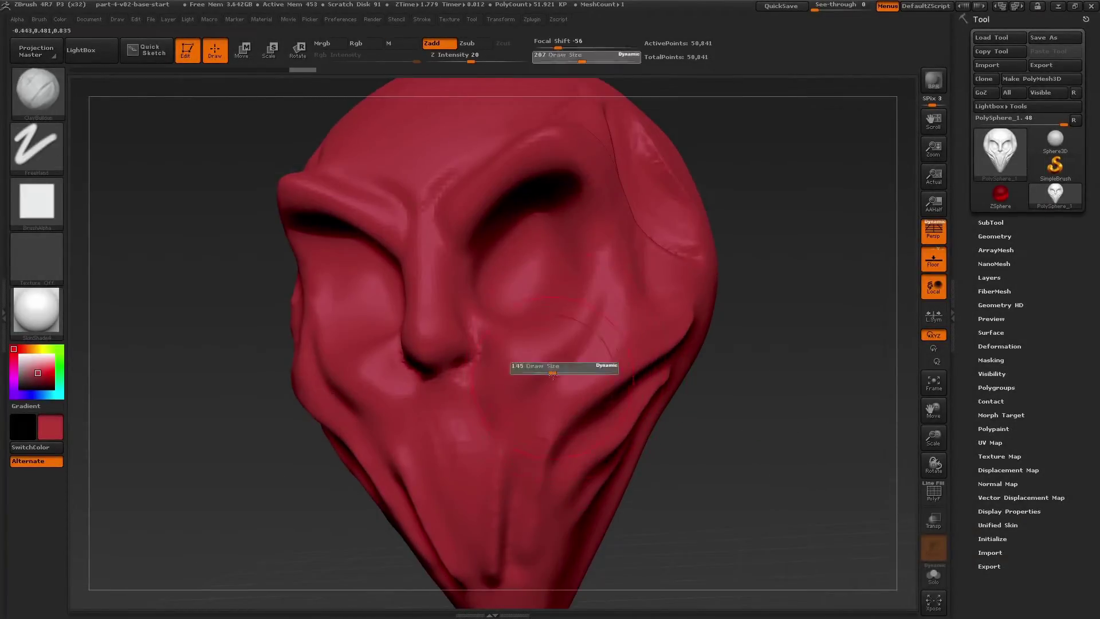
{"action": "mouse_move", "coordinate": [601, 321]}
{"action": "left_mouse_down"}
{"action": "mouse_move", "coordinate": [564, 366]}
{"action": "mouse_move", "coordinate": [596, 361]}
{"action": "mouse_move", "coordinate": [609, 325]}
{"action": "left_mouse_up"}
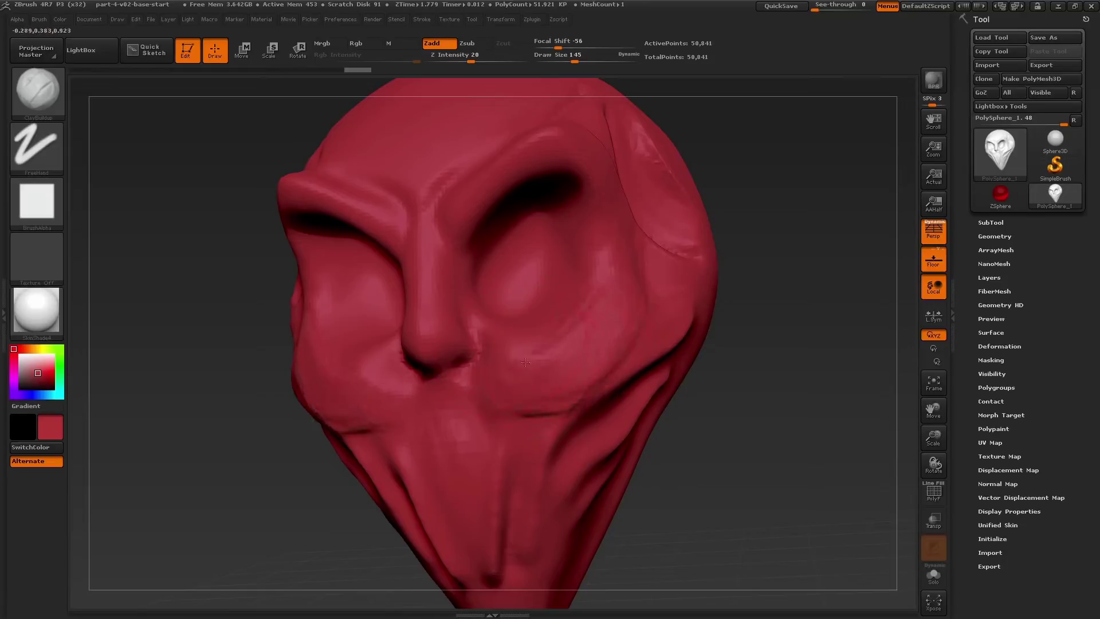
Carve a crease from beside the nose down the cheek with ClayBuildup, and smooth the surrounding surface
{"action": "right_click_drag", "start_coordinate": [402, 356], "coordinate": [478, 364]}
{"action": "mouse_move", "coordinate": [287, 361]}
{"action": "right_mouse_down"}
{"action": "mouse_move", "coordinate": [373, 363]}
{"action": "mouse_move", "coordinate": [292, 362]}
{"action": "right_mouse_up"}
{"action": "left_click_drag", "start_coordinate": [396, 351], "coordinate": [395, 386], "text": "shift"}
{"action": "right_click_drag", "start_coordinate": [344, 367], "coordinate": [390, 367]}
{"action": "left_click_drag", "start_coordinate": [366, 371], "coordinate": [323, 492], "text": "alt"}
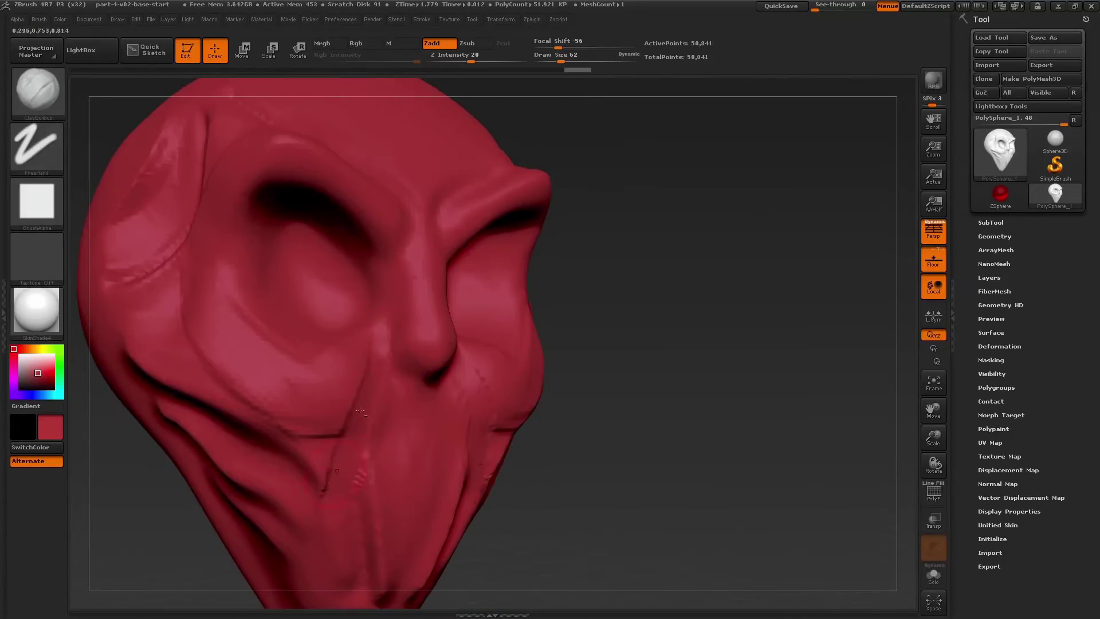
{"action": "mouse_move", "coordinate": [360, 410]}
{"action": "left_mouse_down", "text": "shift"}
{"action": "mouse_move", "coordinate": [344, 479]}
{"action": "mouse_move", "coordinate": [378, 447]}
{"action": "mouse_move", "coordinate": [312, 437]}
{"action": "left_mouse_up", "text": "shift"}
Smooth the creased surface of the temple on the side of the head
{"action": "right_click_drag", "start_coordinate": [320, 436], "coordinate": [298, 378], "text": "ctrl"}
{"action": "right_click_drag", "start_coordinate": [212, 378], "coordinate": [243, 381]}
{"action": "mouse_move", "coordinate": [221, 258]}
{"action": "left_mouse_down", "text": "shift"}
{"action": "mouse_move", "coordinate": [186, 321]}
{"action": "mouse_move", "coordinate": [186, 267]}
{"action": "mouse_move", "coordinate": [174, 315]}
{"action": "left_mouse_up", "text": "shift"}
{"action": "right_click_drag", "start_coordinate": [166, 329], "coordinate": [204, 334]}
{"action": "left_click_drag", "start_coordinate": [204, 334], "coordinate": [239, 252], "text": "shift"}
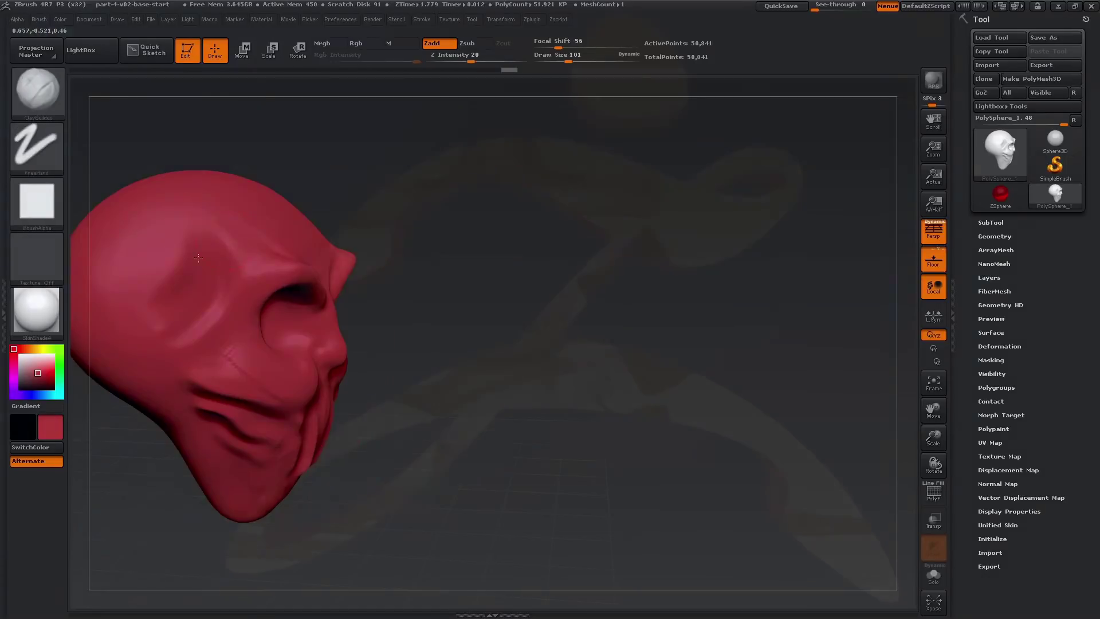